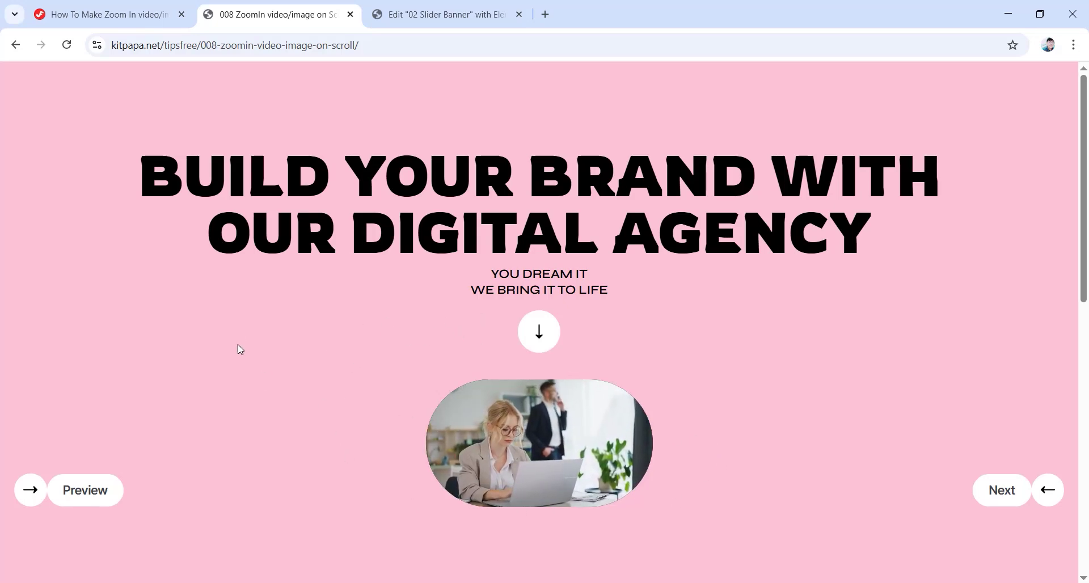
Scroll the live kitpapa reference page to watch its video zoom in on scroll.
drag(1085, 199, 1085, 462)
drag(1086, 402, 1086, 323)
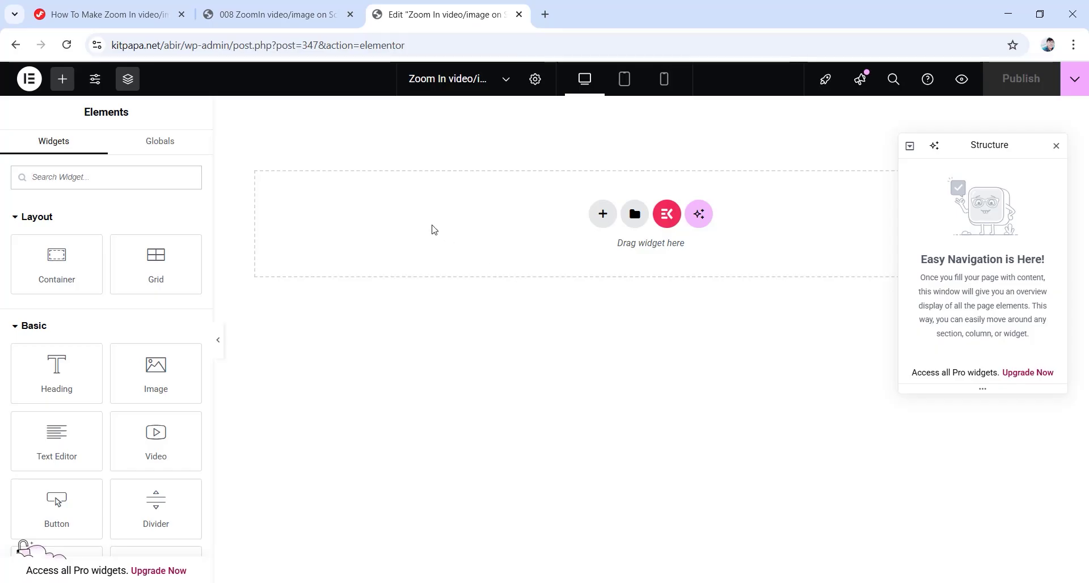
click(290, 13)
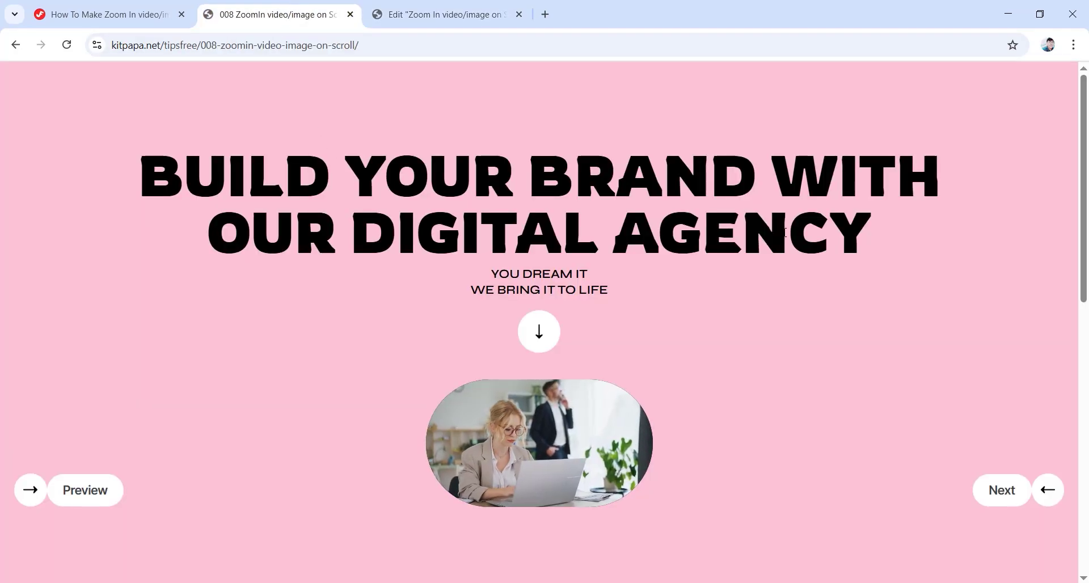
drag(1087, 221, 1086, 338)
scroll(877, 202, up, 5)
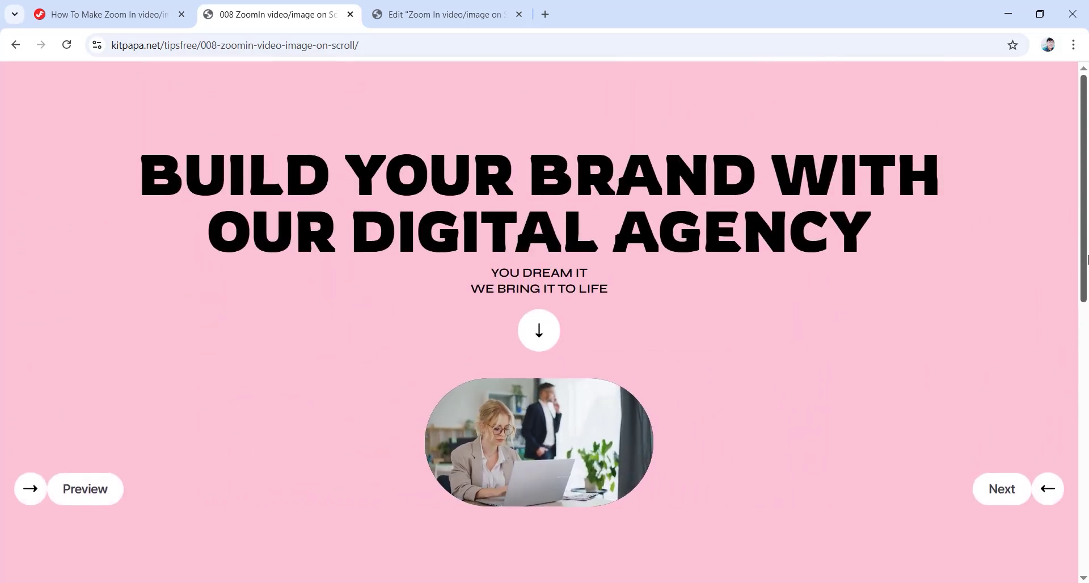
click(1083, 511)
drag(1083, 510, 1079, 312)
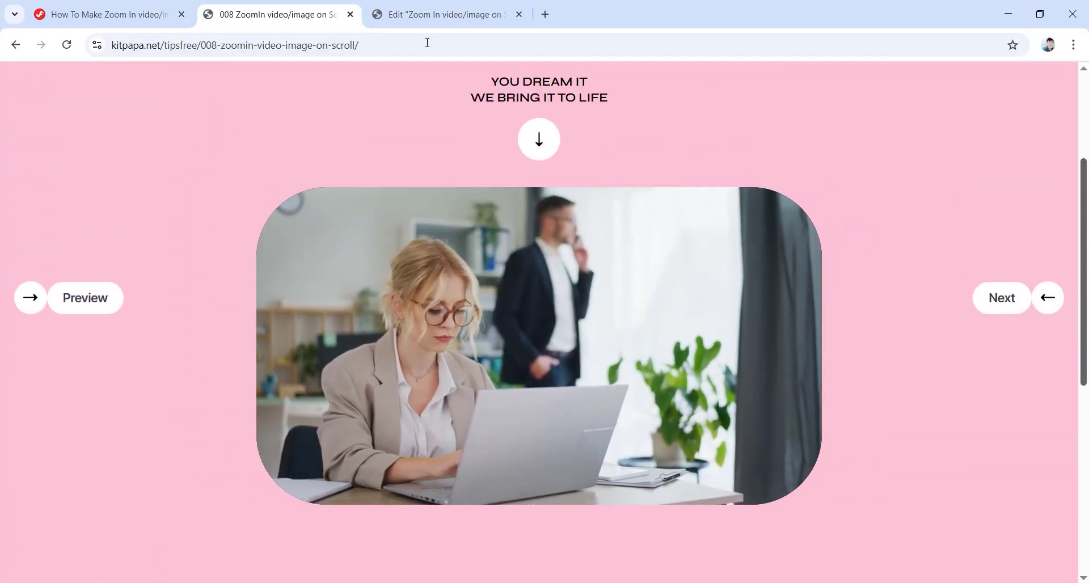
Switch between the reference page and the Elementor editor, ending on the editor.
click(438, 17)
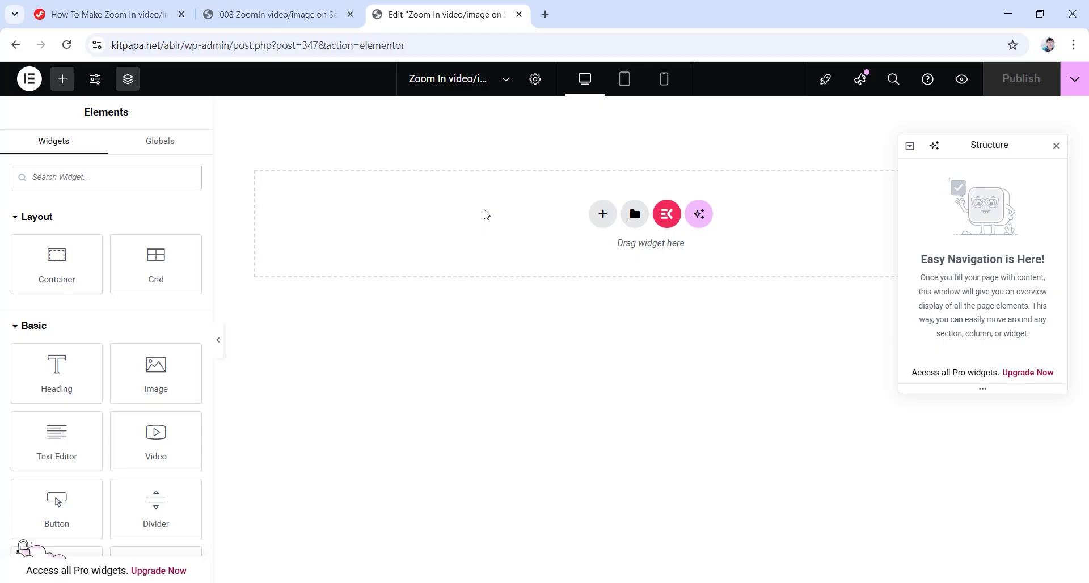
click(315, 16)
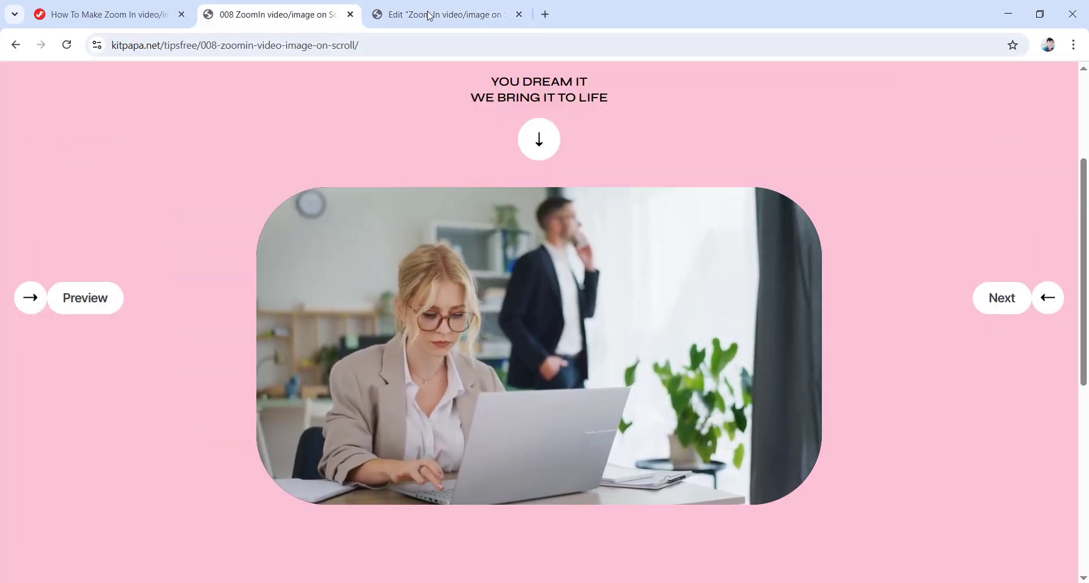
click(440, 13)
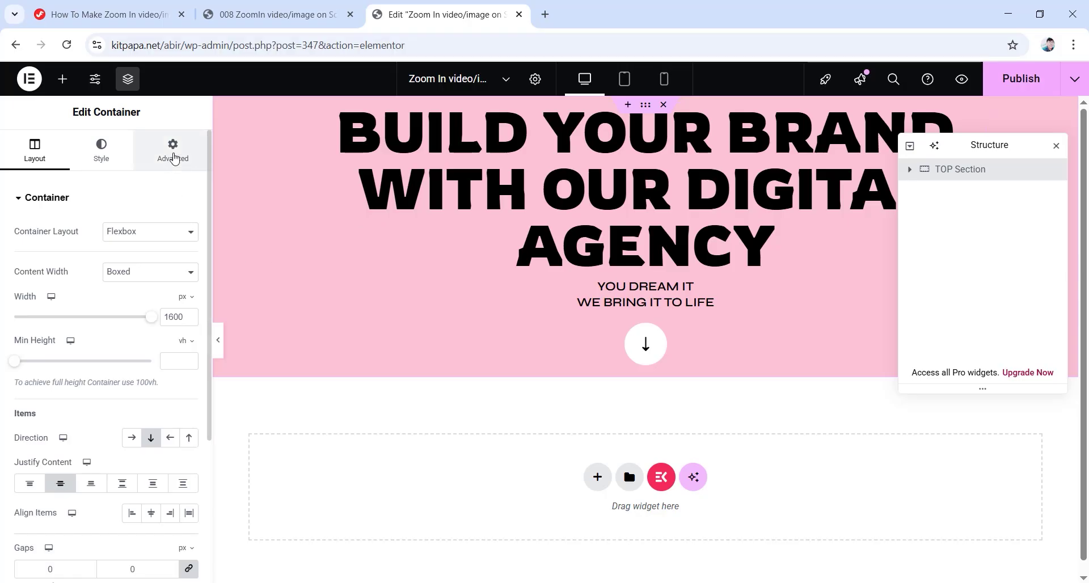
Unlink the hero container's padding, enter 120, 20, 40, 20 px, and check the live page.
click(169, 160)
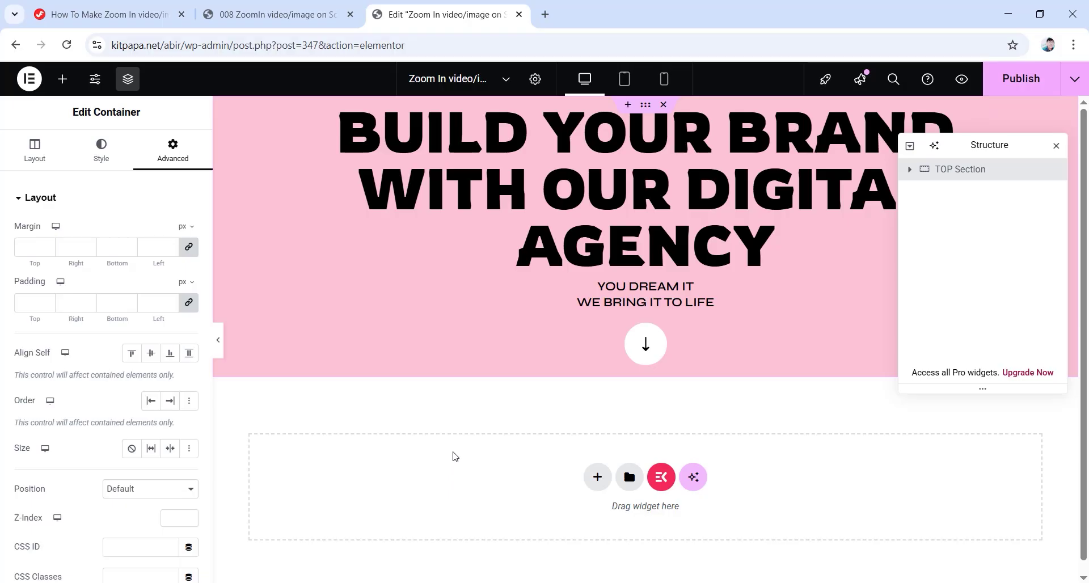
scroll(454, 457, down, 1)
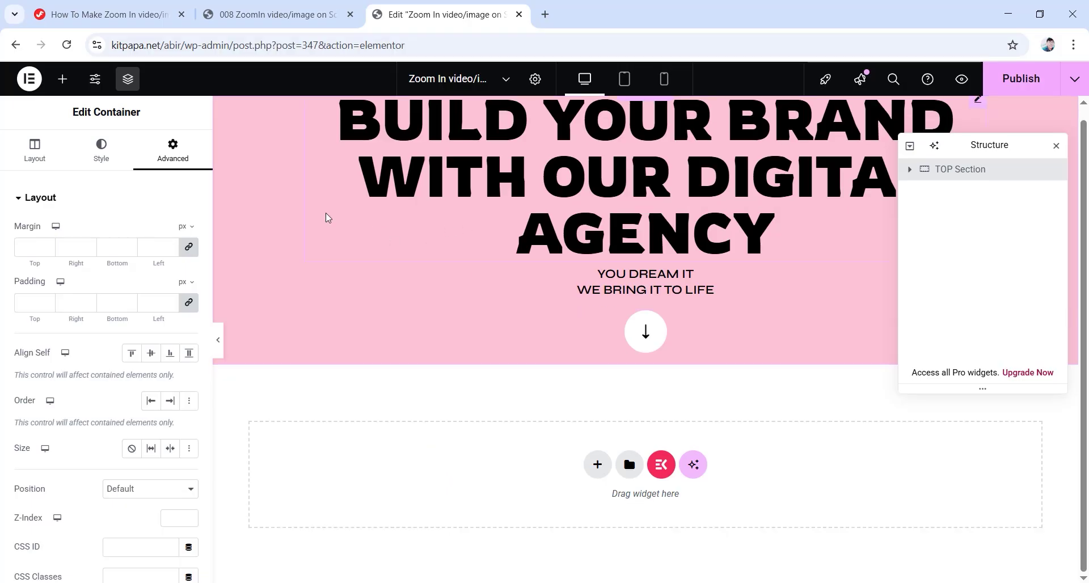
click(188, 302)
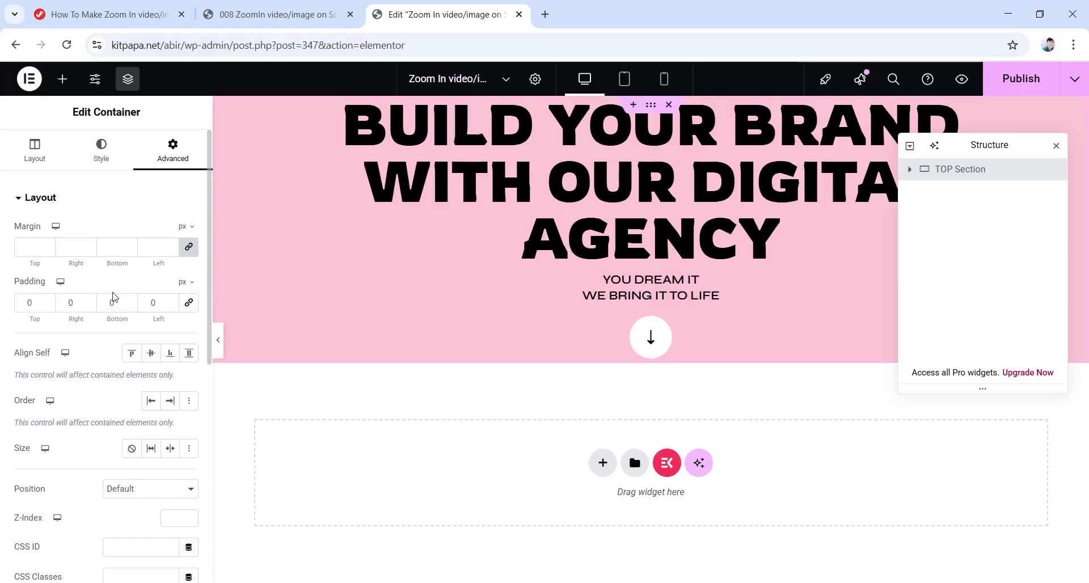
text(120)
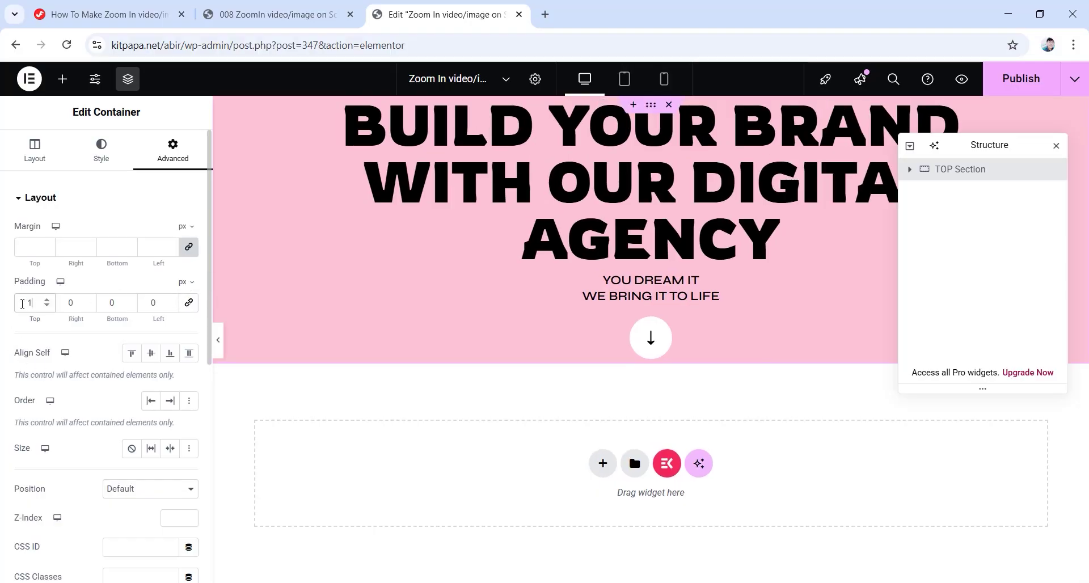
double_click(83, 305)
text(20)
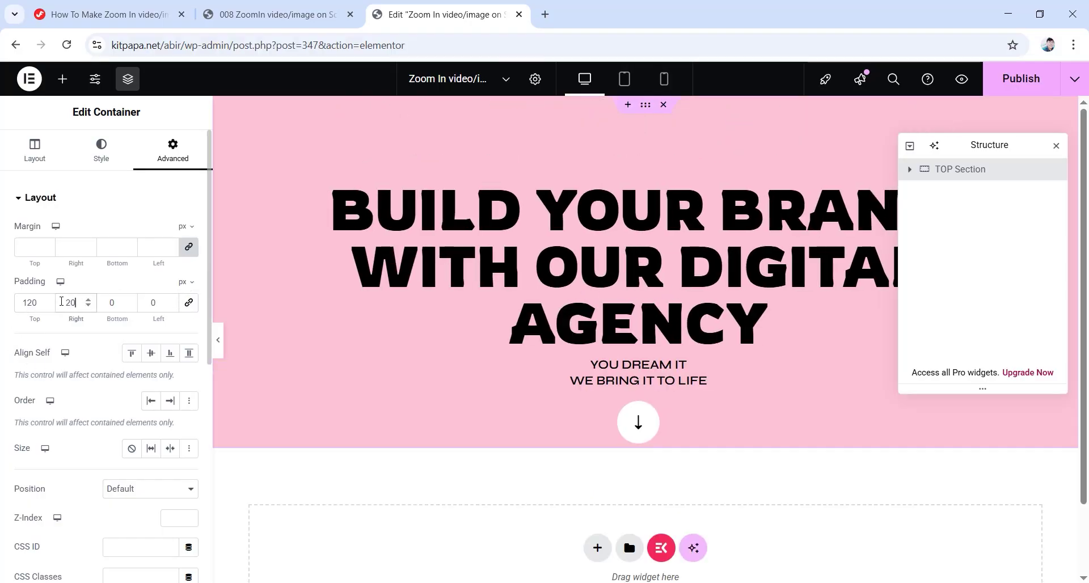
double_click(113, 301)
text(40)
key(Tab)
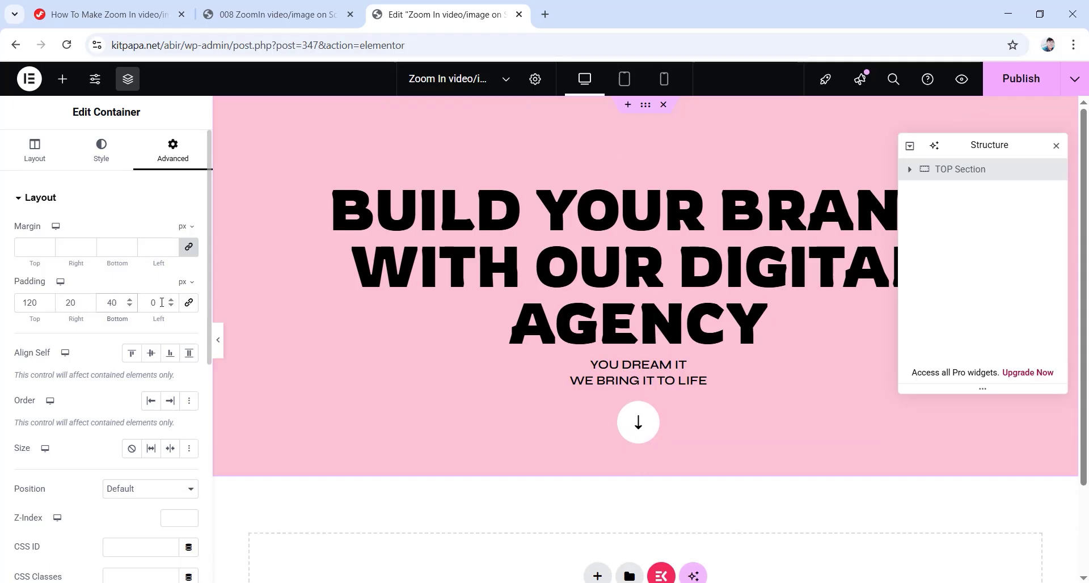
text(20)
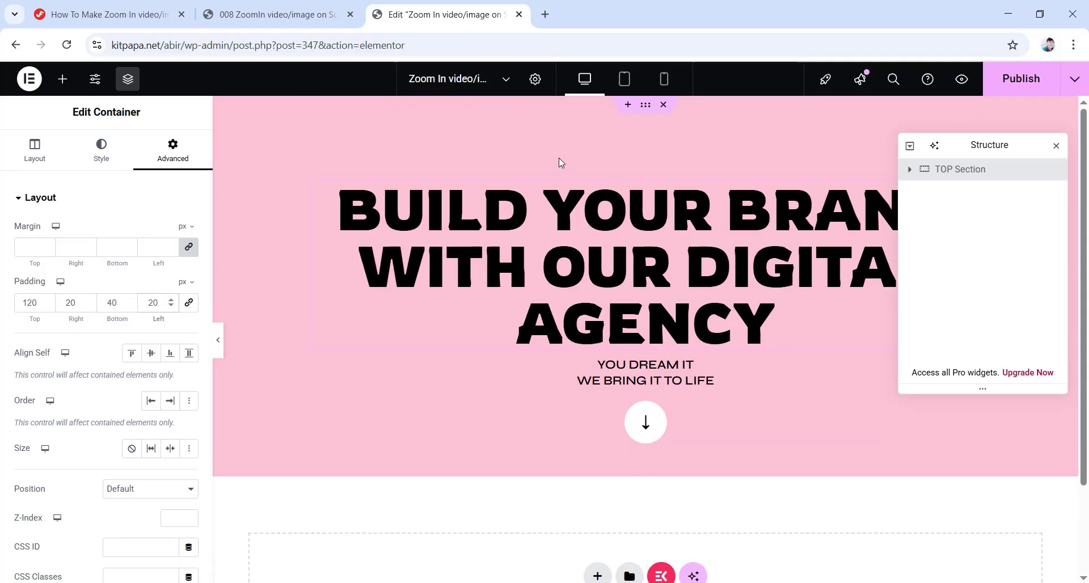
scroll(533, 232, down, 2)
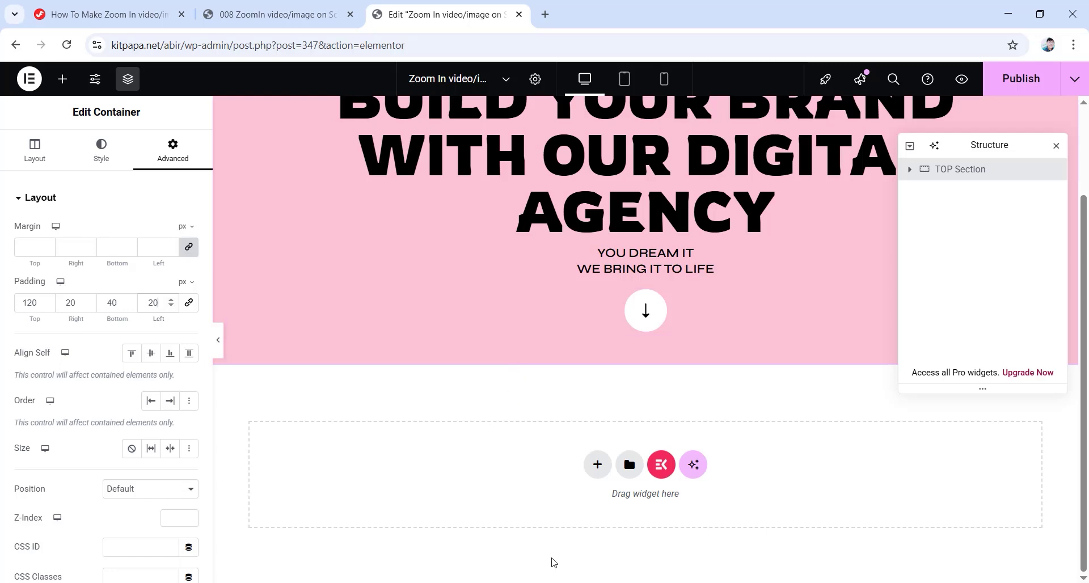
scroll(539, 425, up, 2)
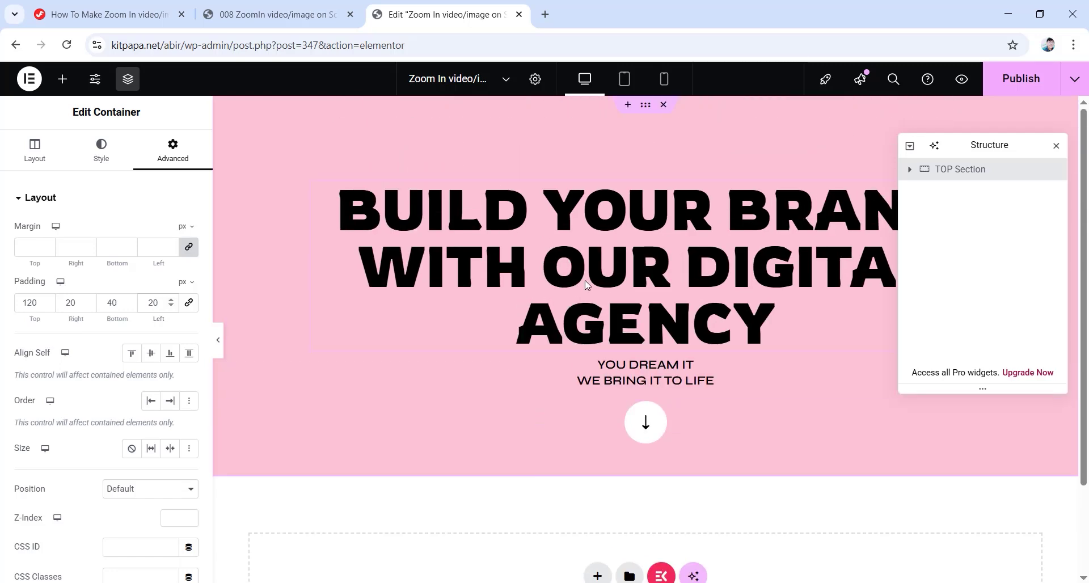
click(278, 14)
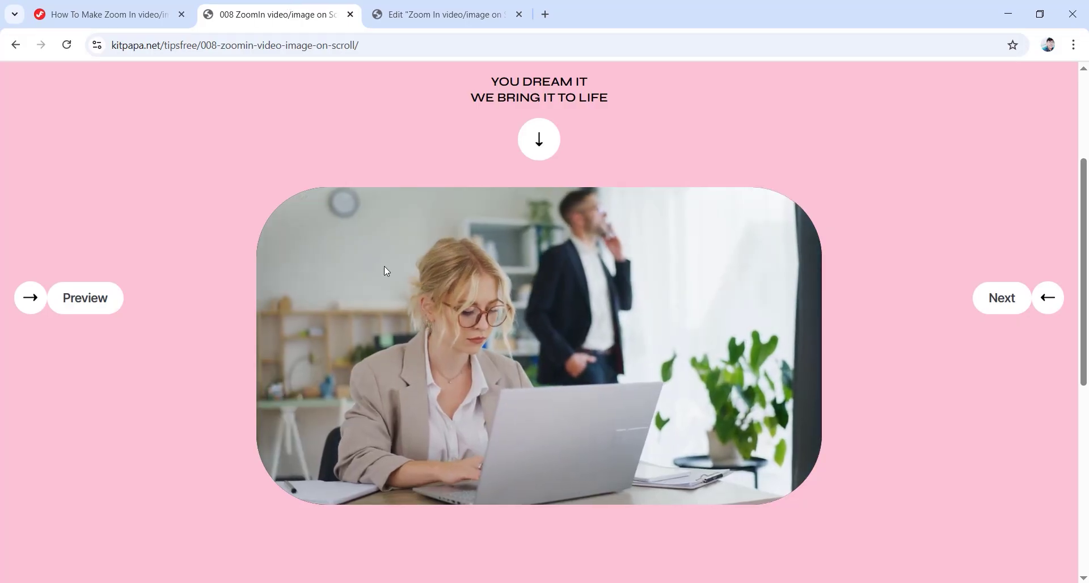
Add a Flexbox container with the Direction Column structure below the hero section.
click(444, 15)
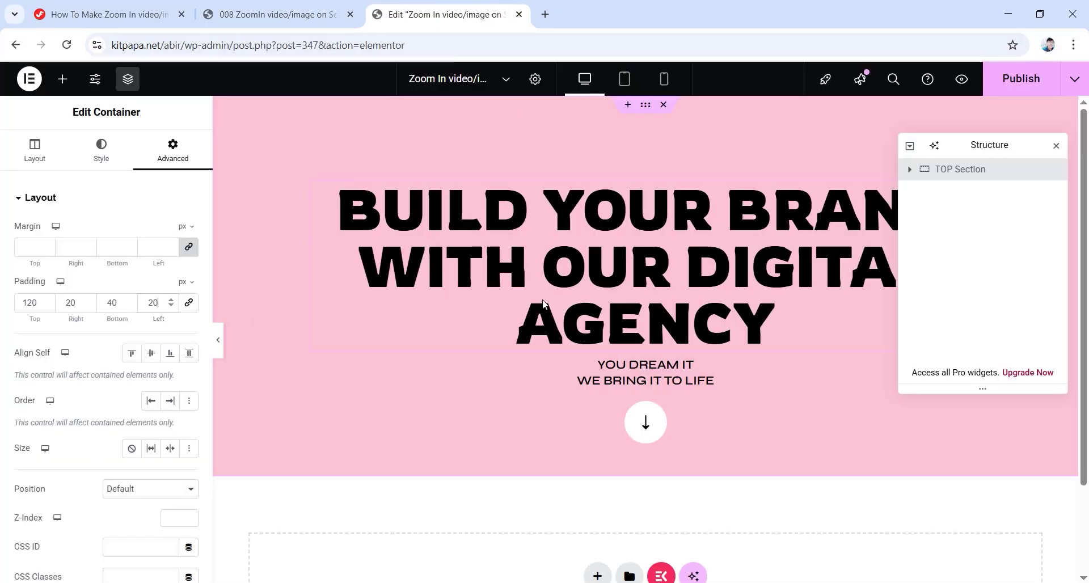
scroll(569, 306, down, 2)
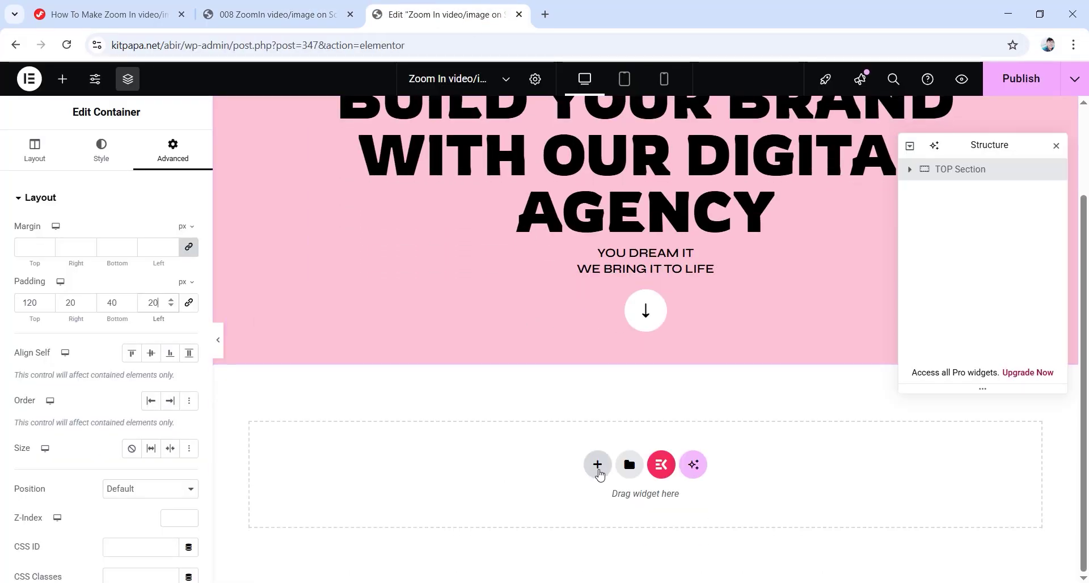
click(597, 464)
scroll(596, 457, down, 1)
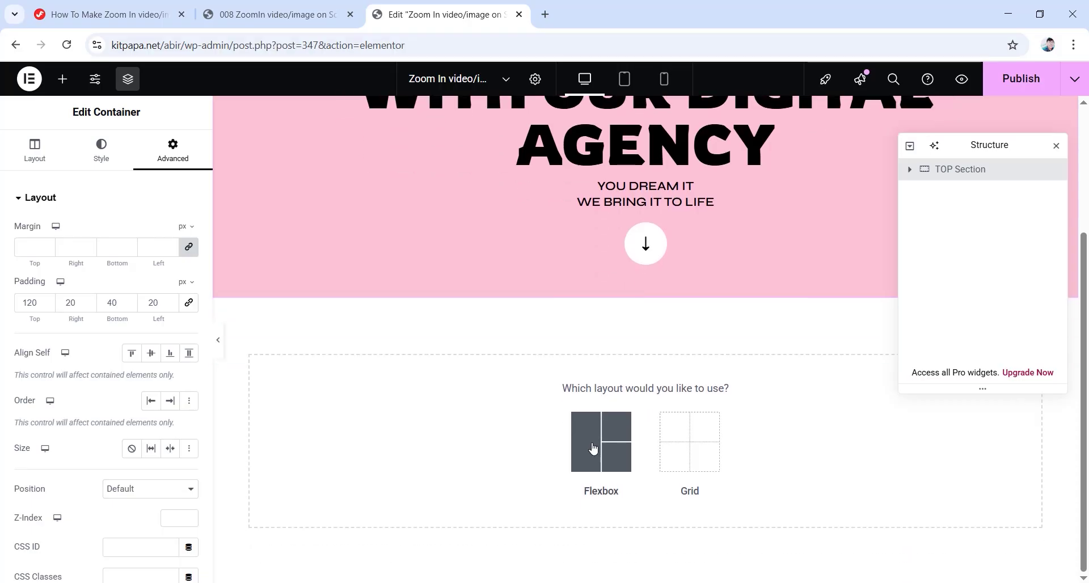
click(593, 448)
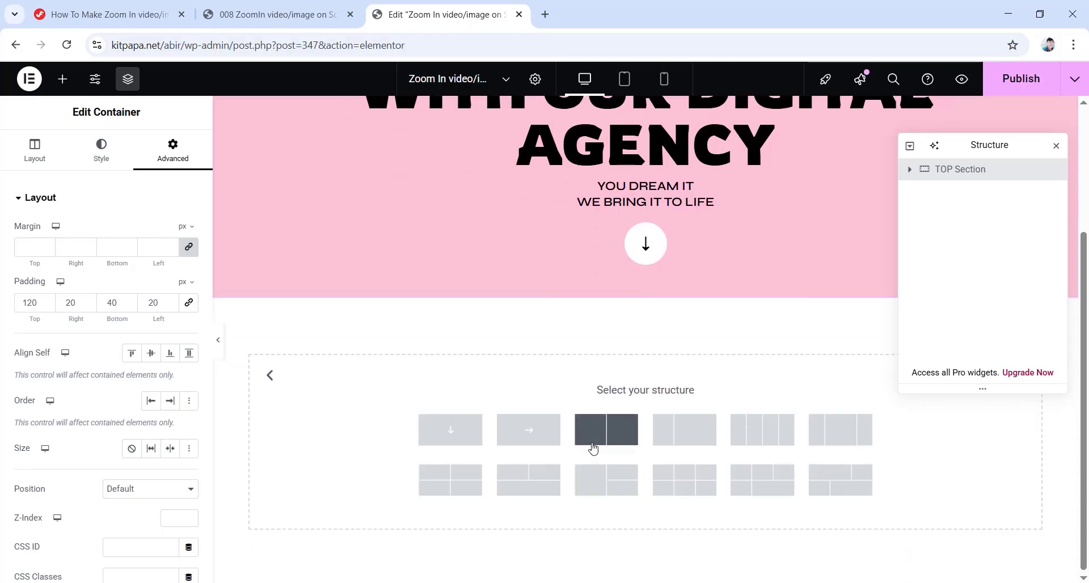
click(451, 434)
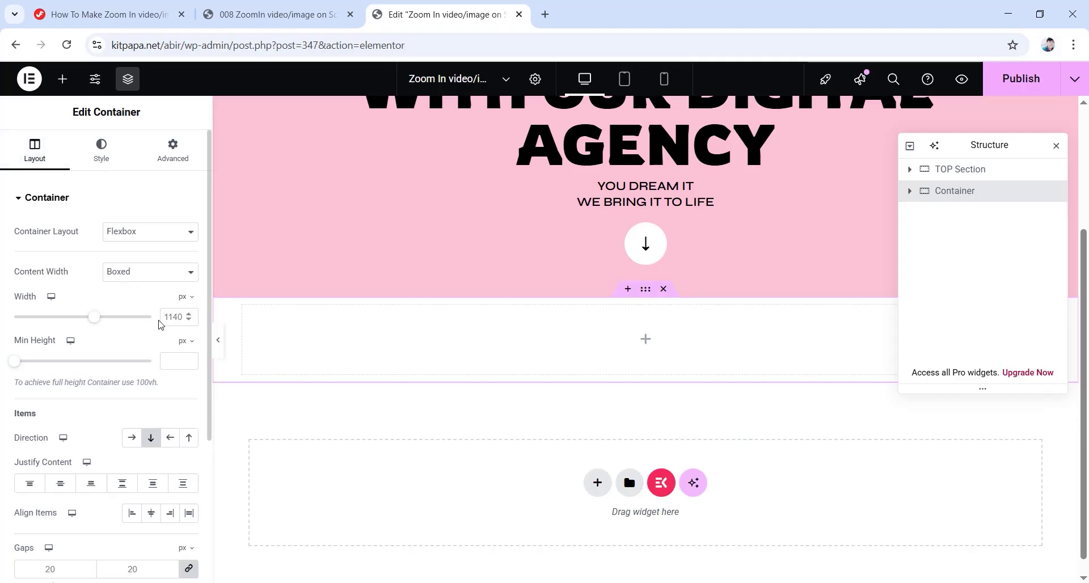
Set the new container's width to 1600 and centre its items.
double_click(173, 317)
text(1600)
click(151, 514)
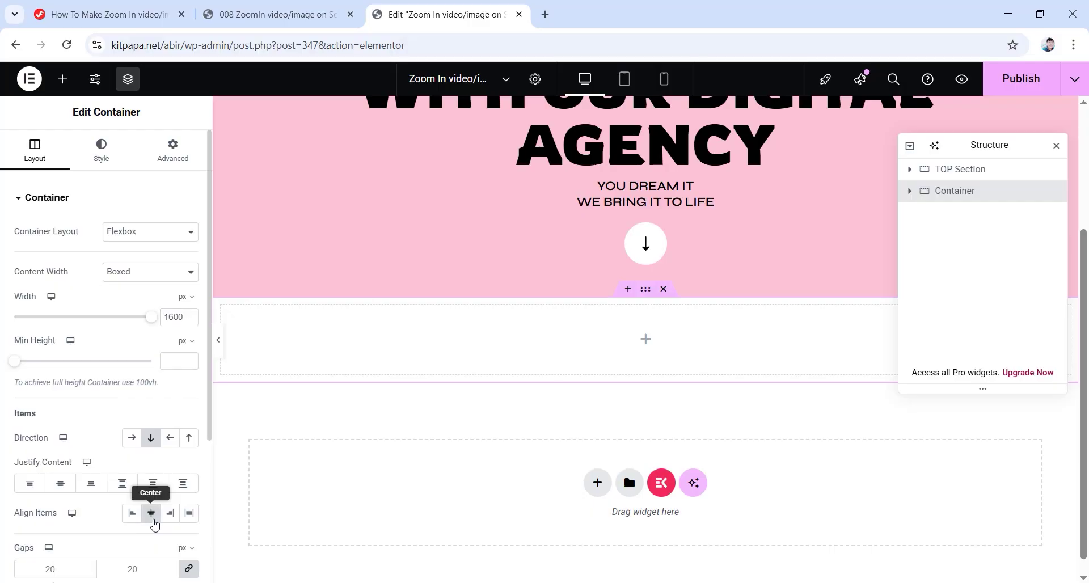
scroll(134, 524, down, 1)
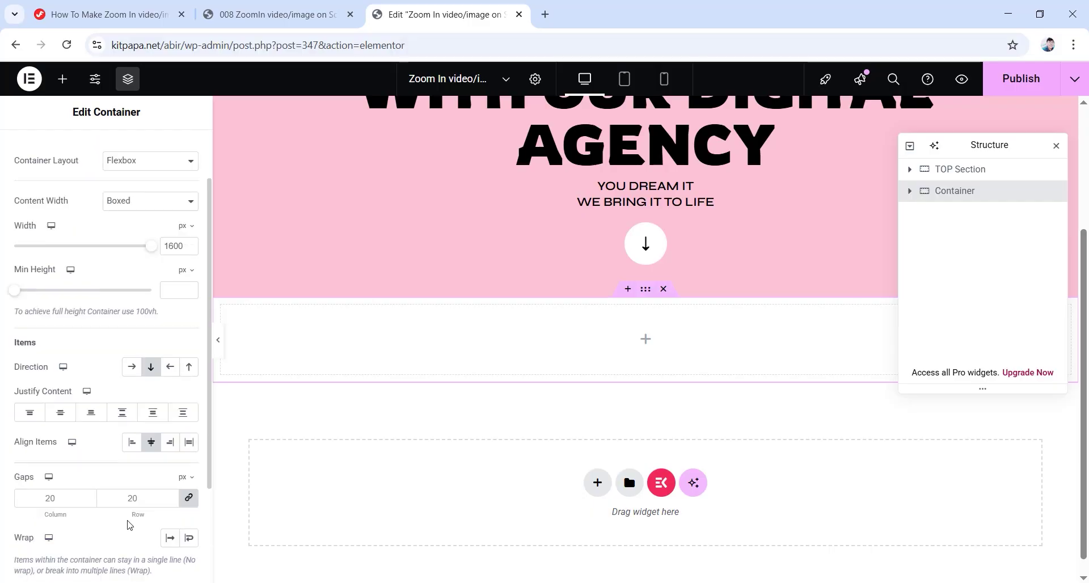
scroll(91, 387, up, 2)
Give the container a classic solid background in pink fbc1d4.
click(103, 162)
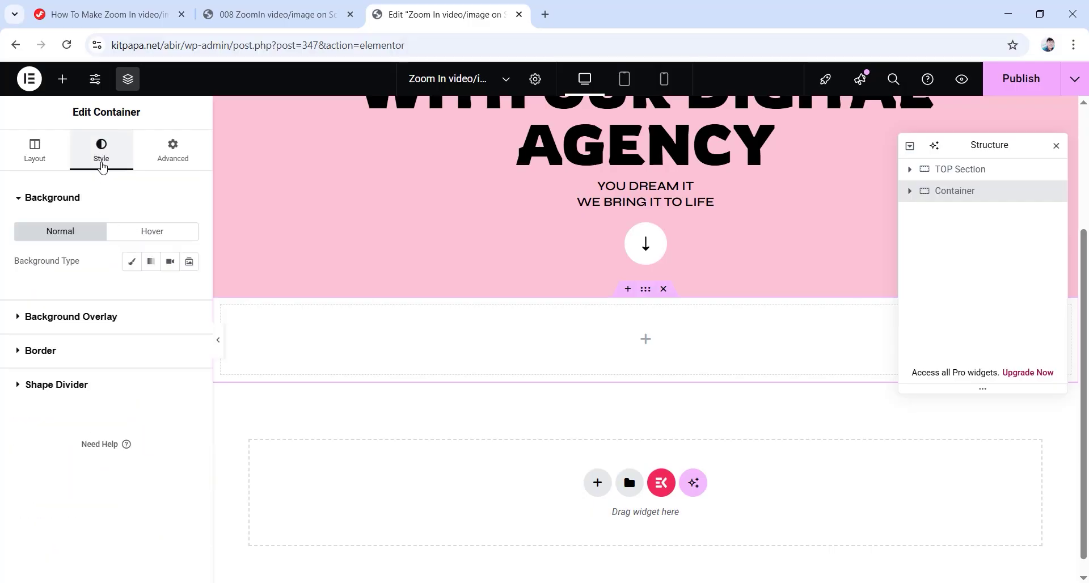
click(126, 268)
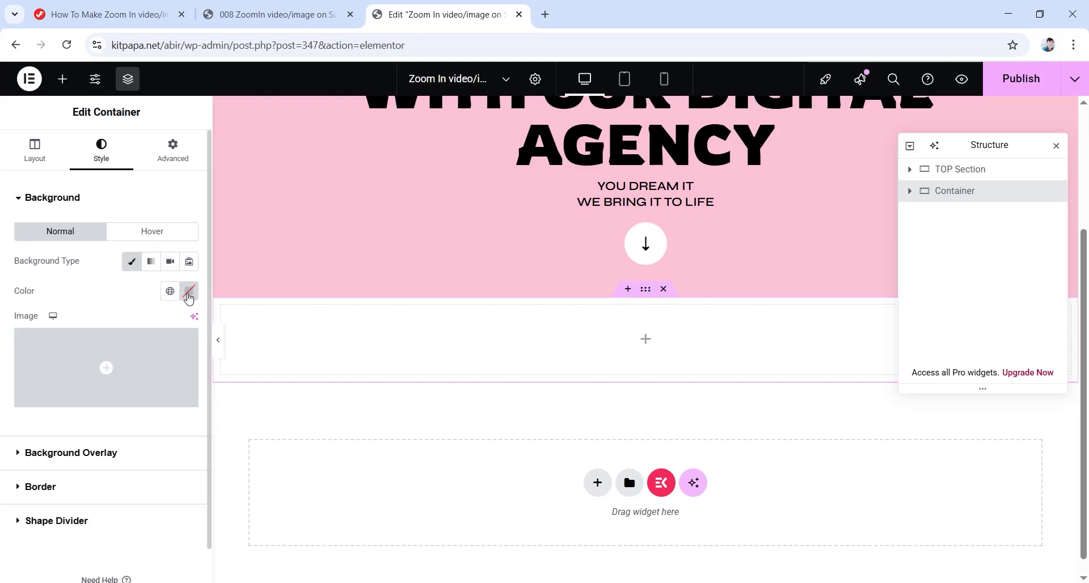
click(189, 293)
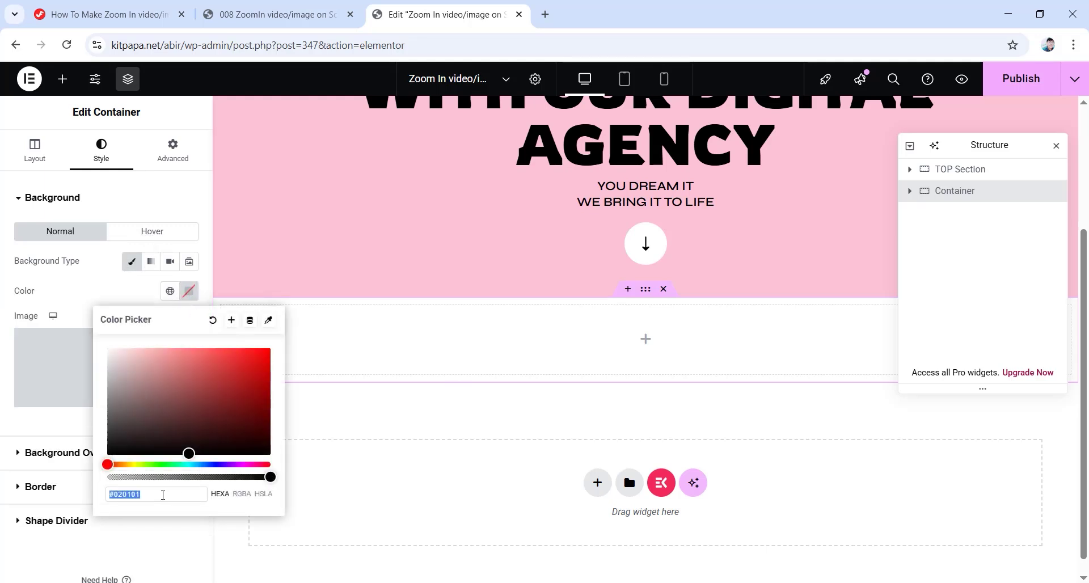
key(BackSpace)
text(fbc1d4)
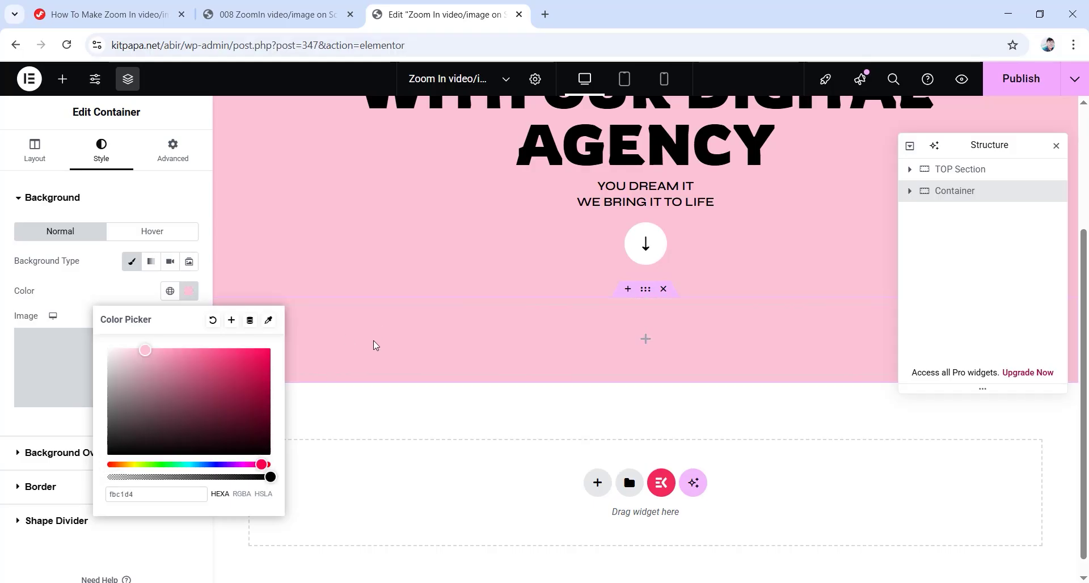
click(8, 309)
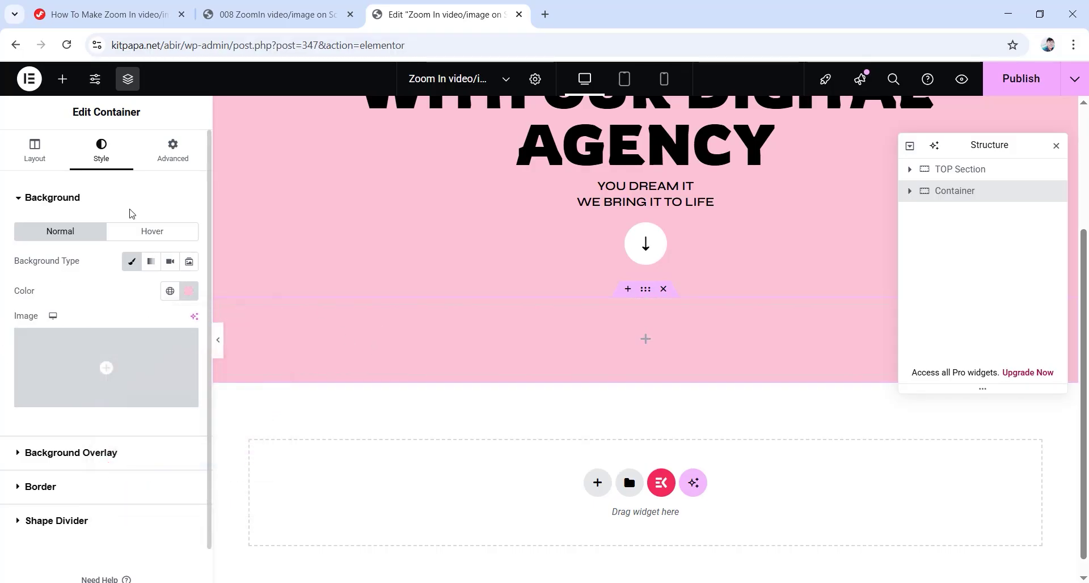
Set the container's padding to 0 top and bottom, 20 px right and left.
click(166, 157)
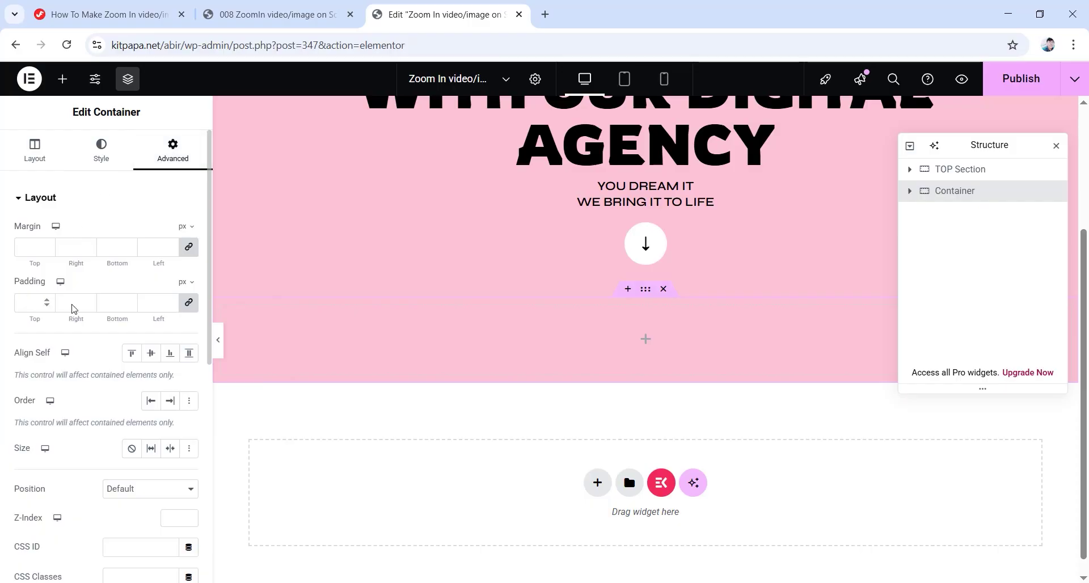
click(188, 303)
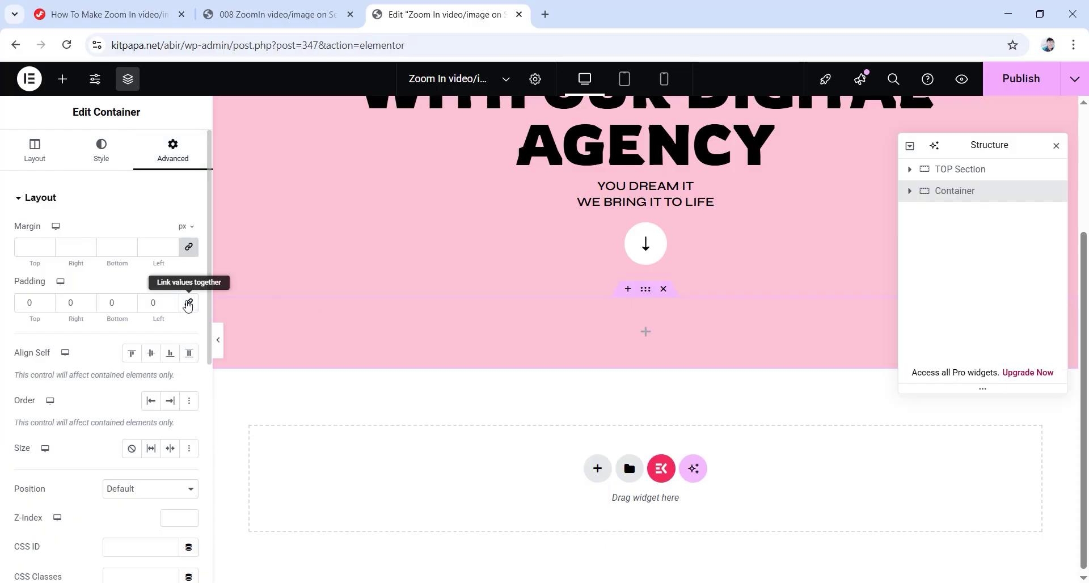
text(20)
double_click(141, 303)
text(20)
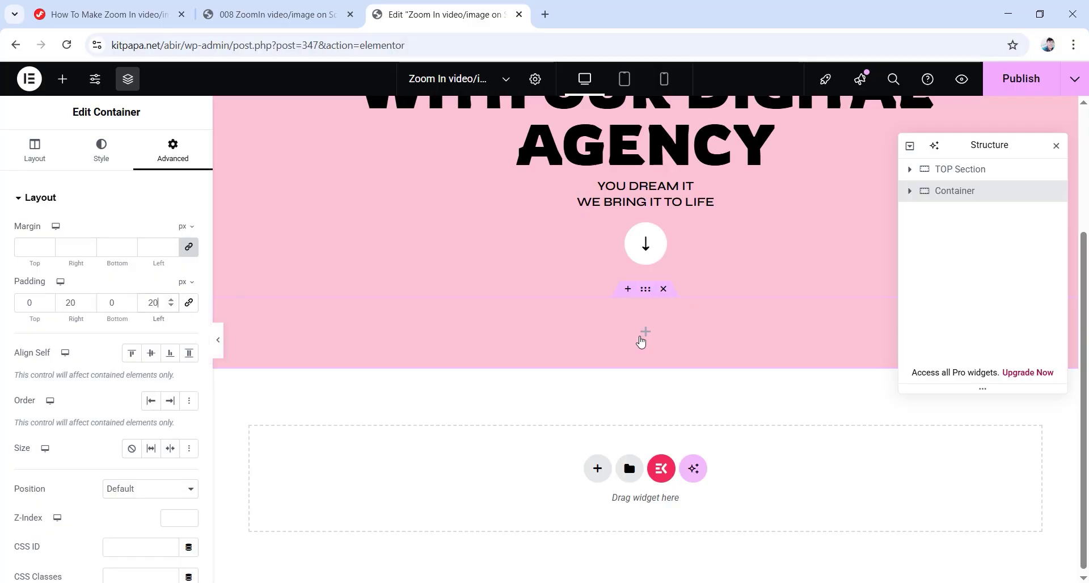
click(647, 339)
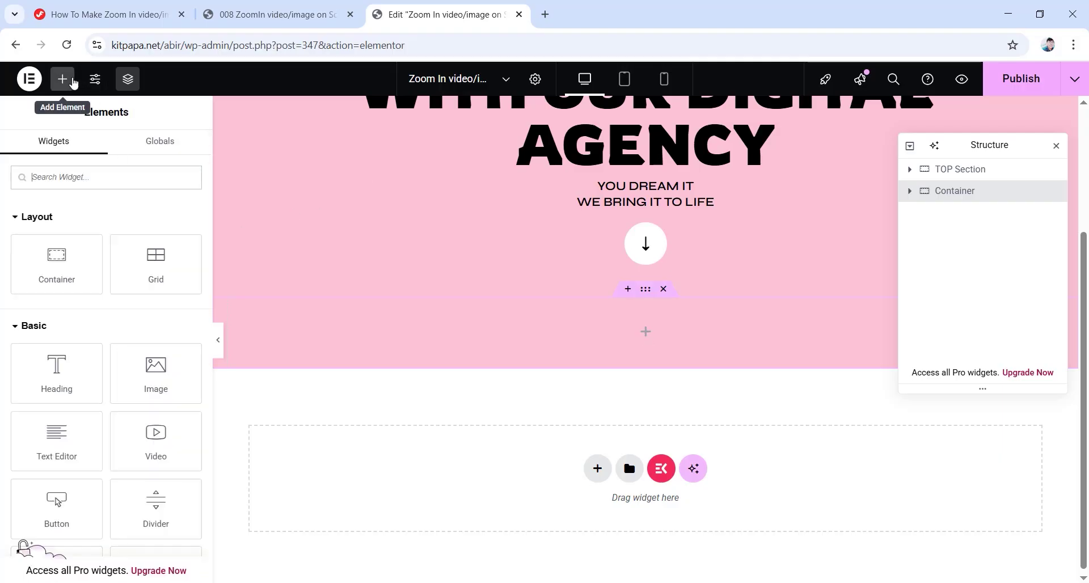
Nest a Container inside the pink one and rename them Video Container and Inner Video Container.
drag(49, 265, 644, 340)
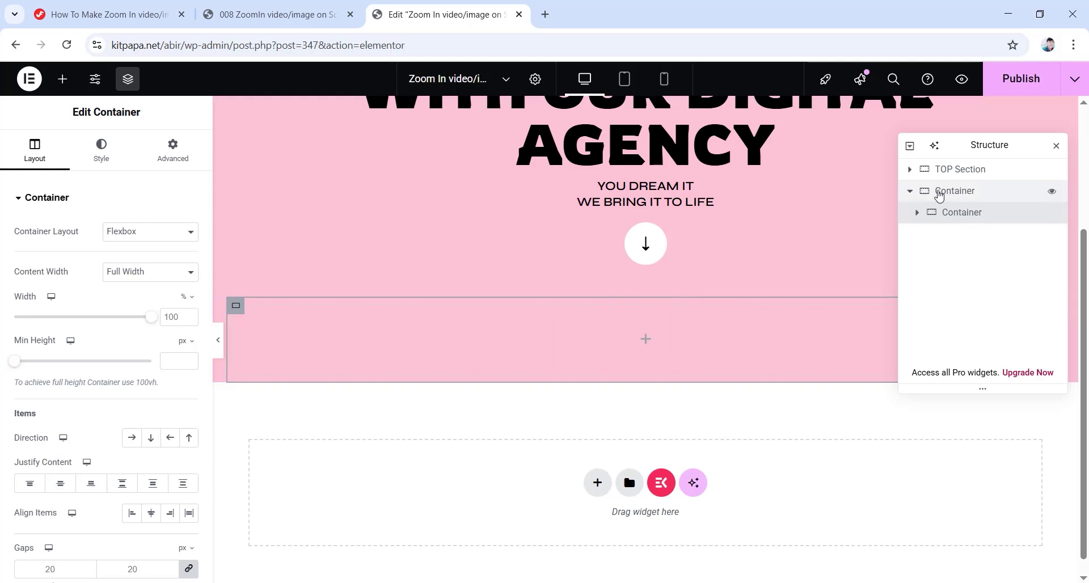
double_click(939, 195)
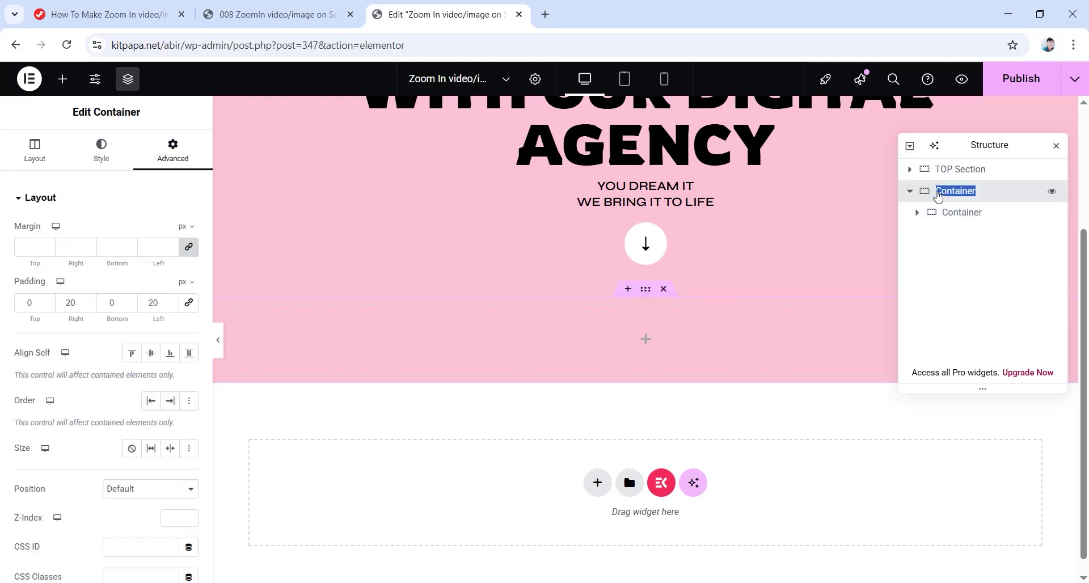
text(Video Container)
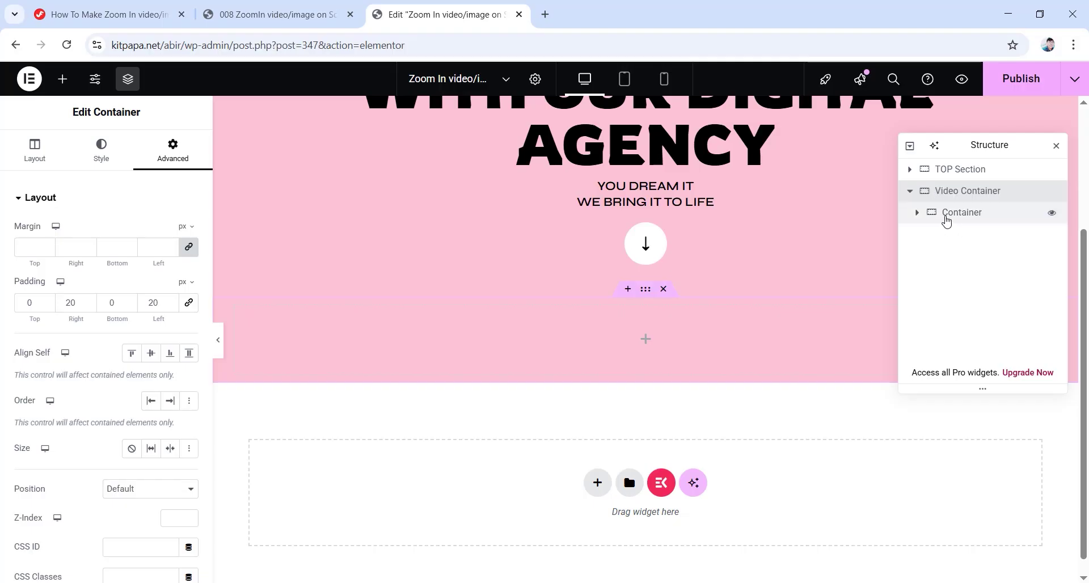
double_click(946, 219)
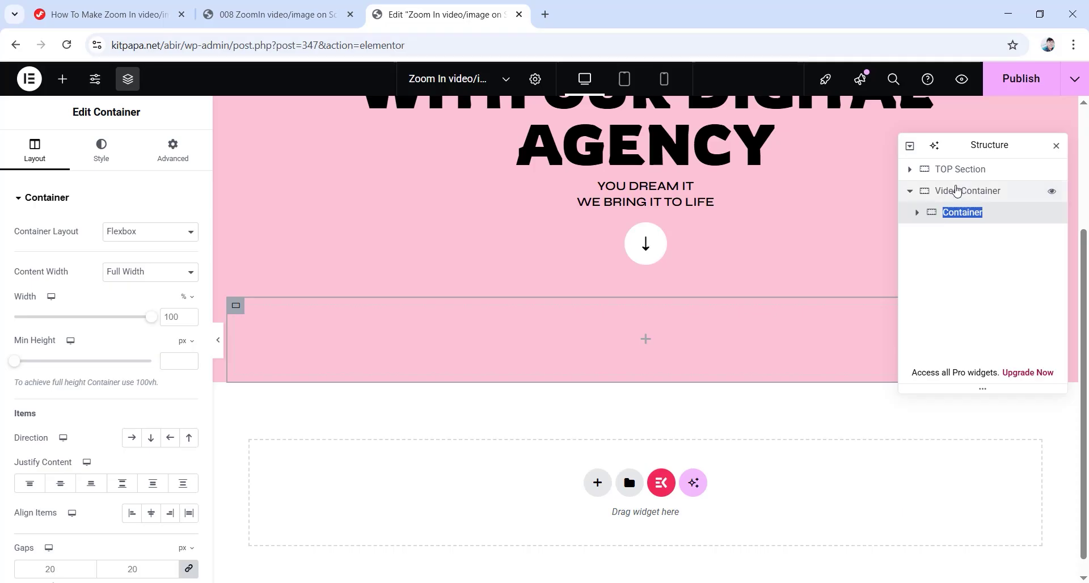
text(Inner Video Container)
key(Return)
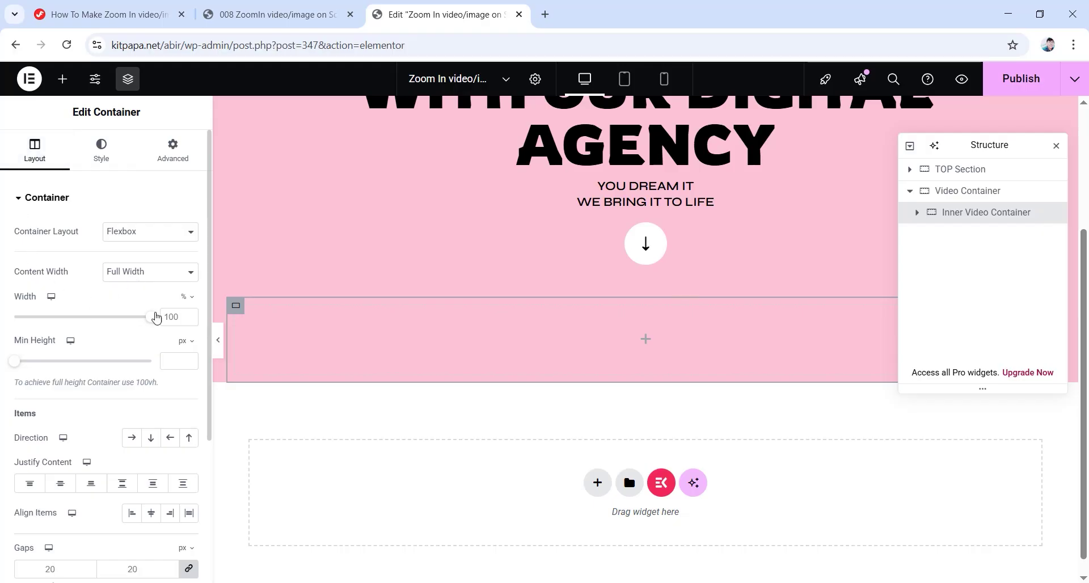
Switch the inner container's width to px, set min height 550, and centre its items.
click(189, 305)
click(188, 363)
text(550)
scroll(444, 407, down, 5)
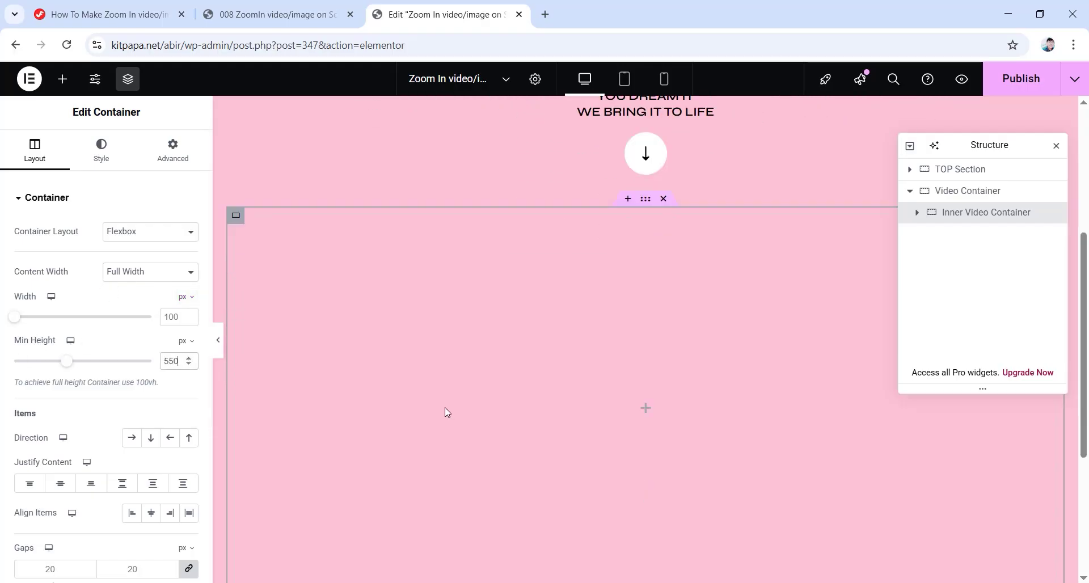
scroll(443, 407, up, 3)
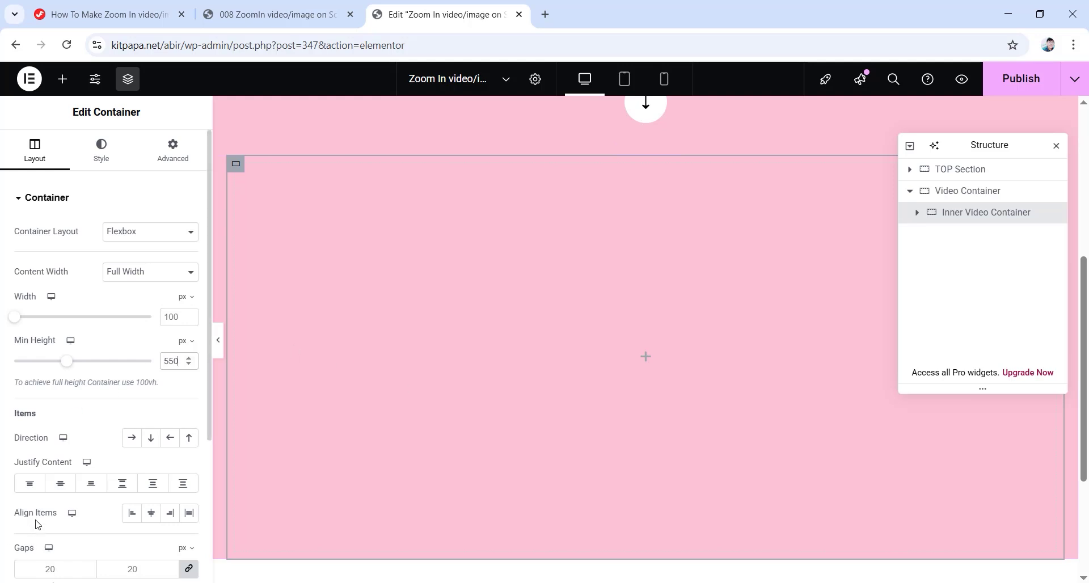
click(151, 521)
scroll(152, 527, down, 1)
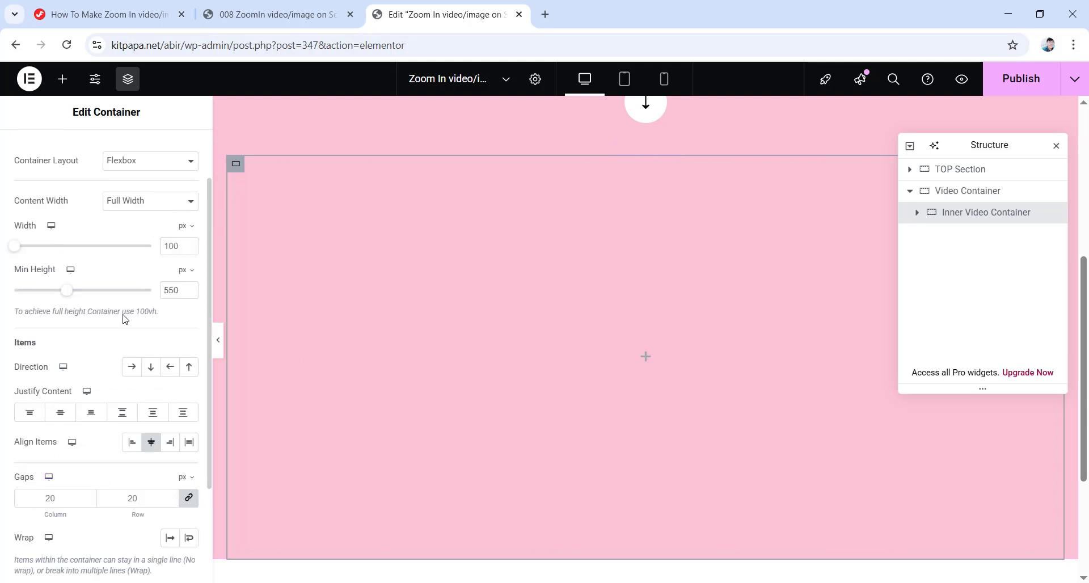
scroll(127, 318, up, 1)
Give the inner container margins 300 top and -35 bottom, zero padding, z-index 999.
click(170, 173)
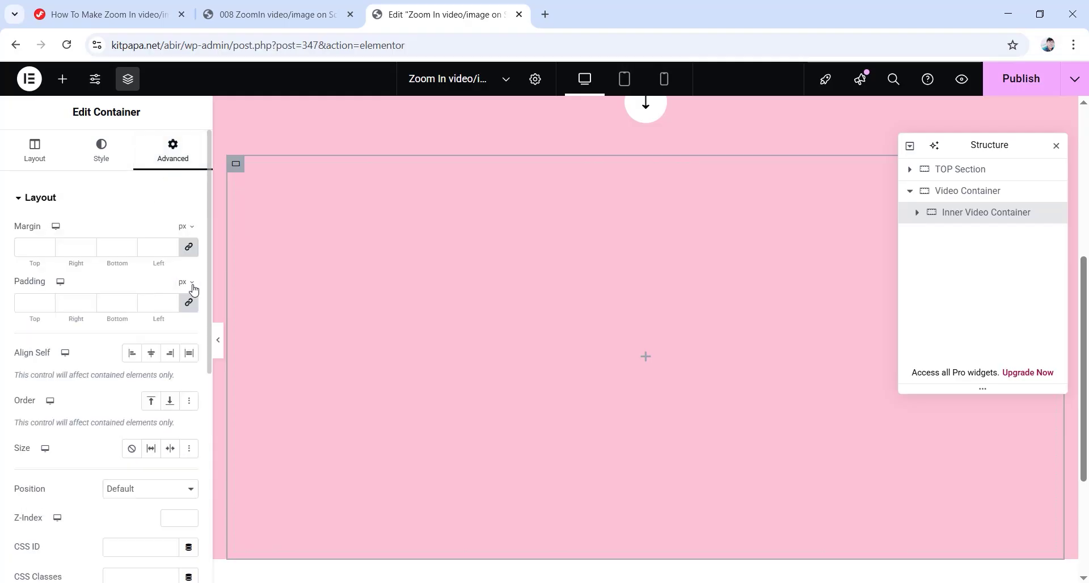
click(189, 247)
text(300)
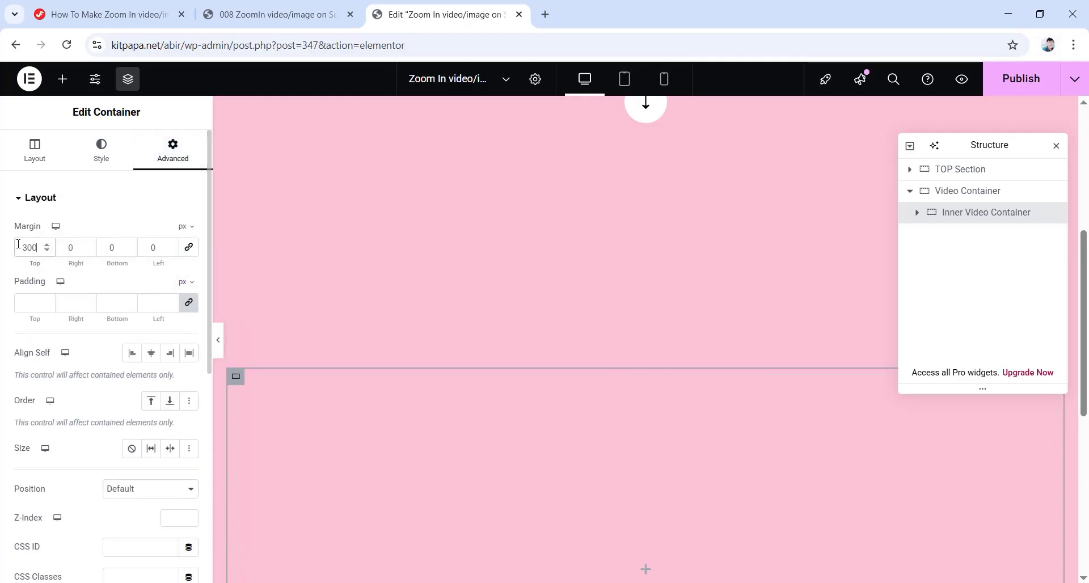
click(115, 248)
text(-35)
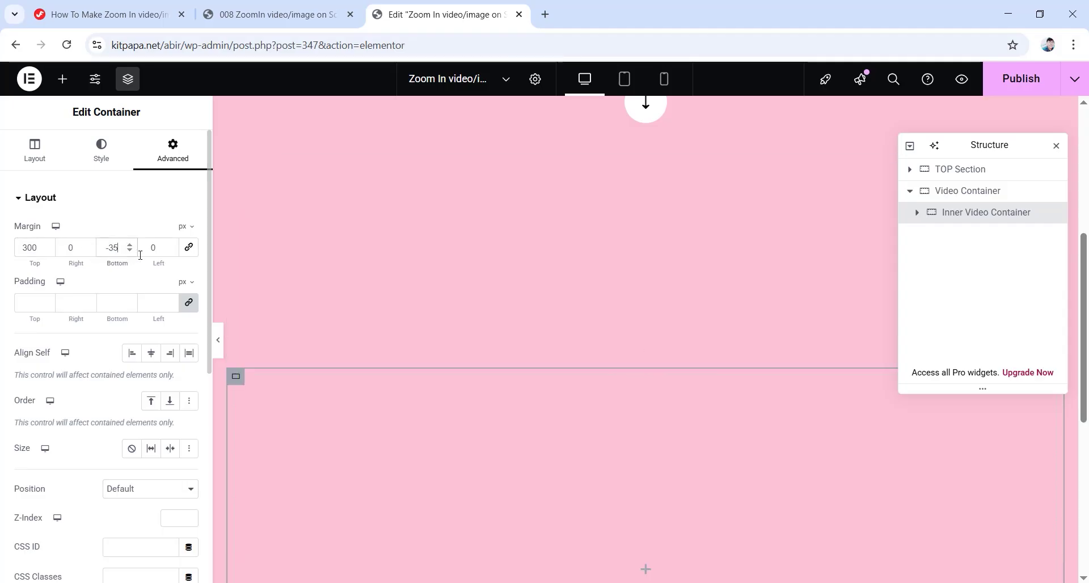
click(189, 302)
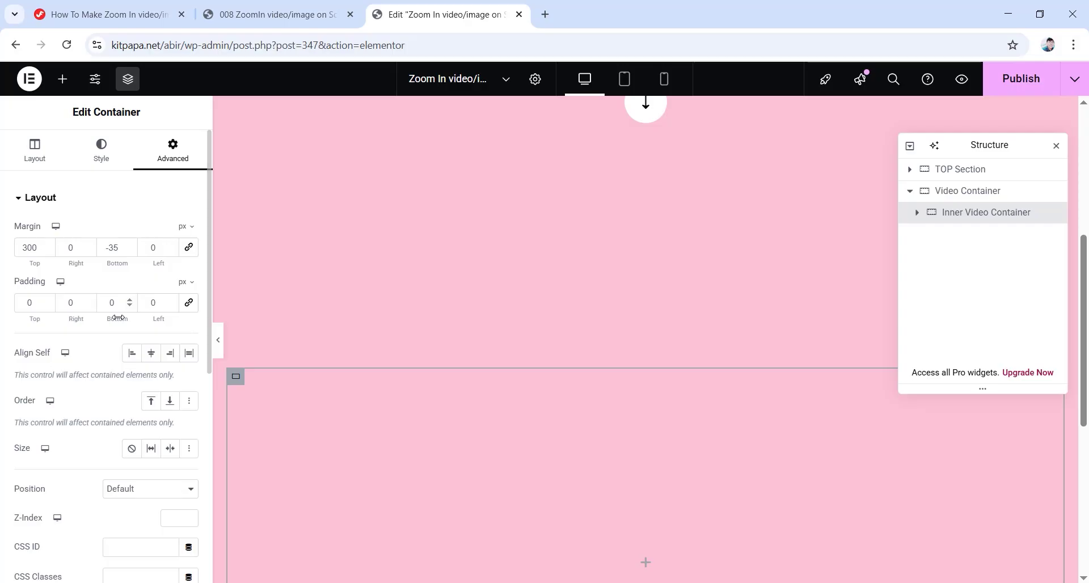
scroll(77, 399, down, 2)
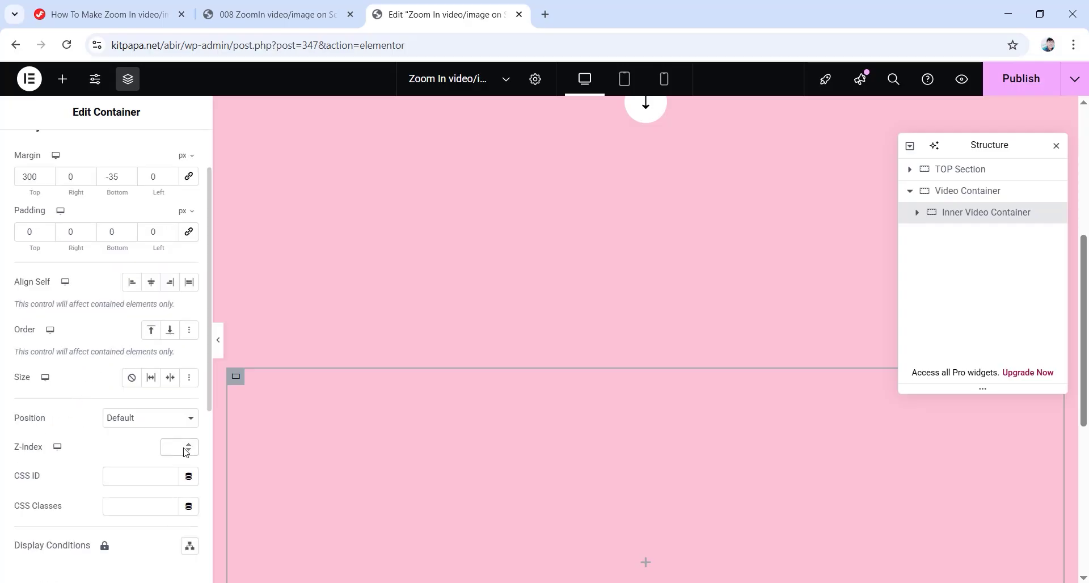
scroll(414, 445, down, 4)
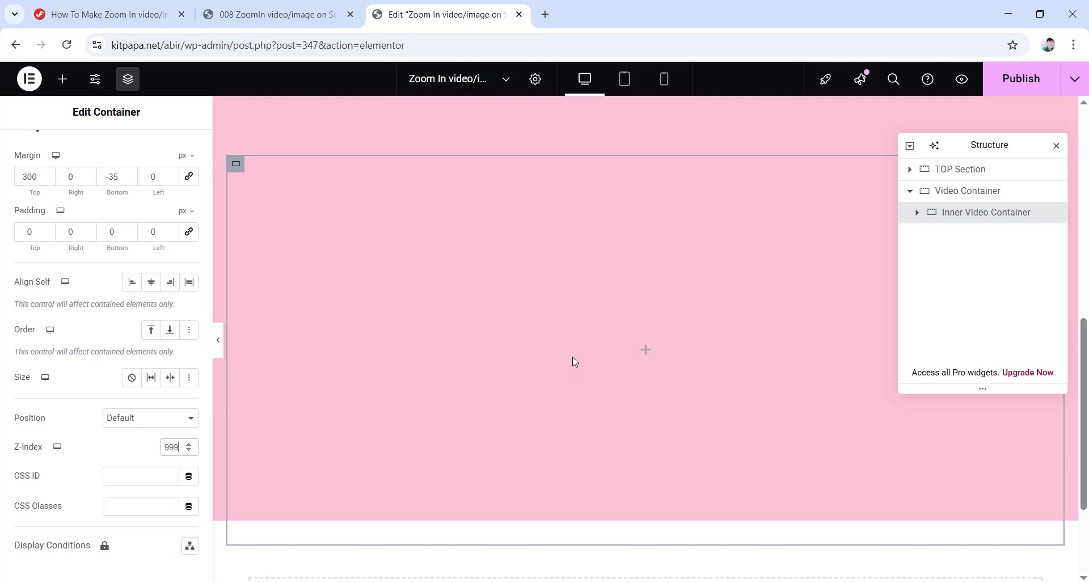
click(644, 351)
Add a Video widget using the self-hosted upload Real-Estate-Agency-Employees-Working-In-Office.mp4.
drag(157, 449, 630, 356)
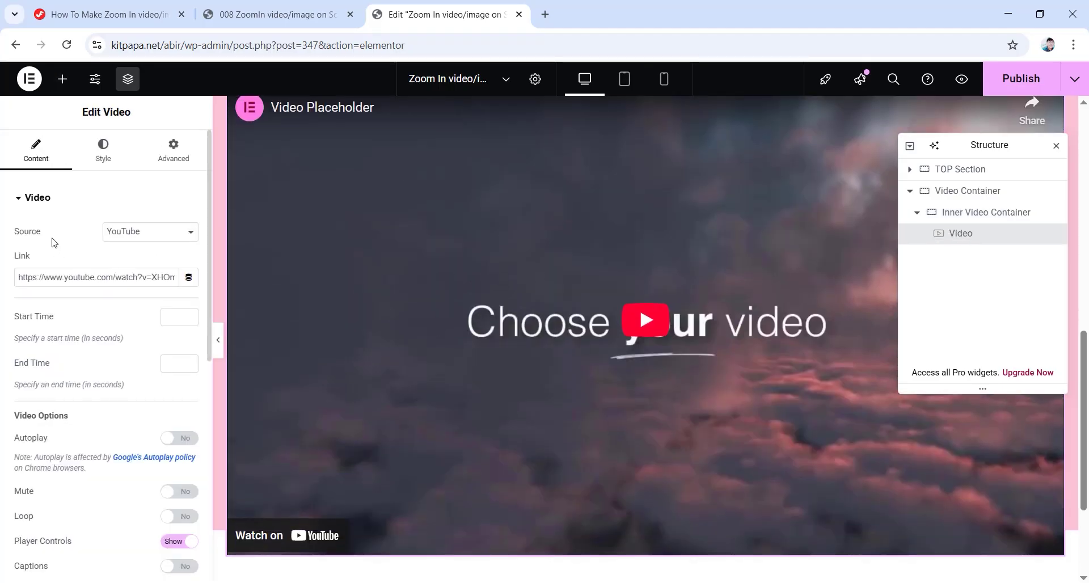
click(138, 232)
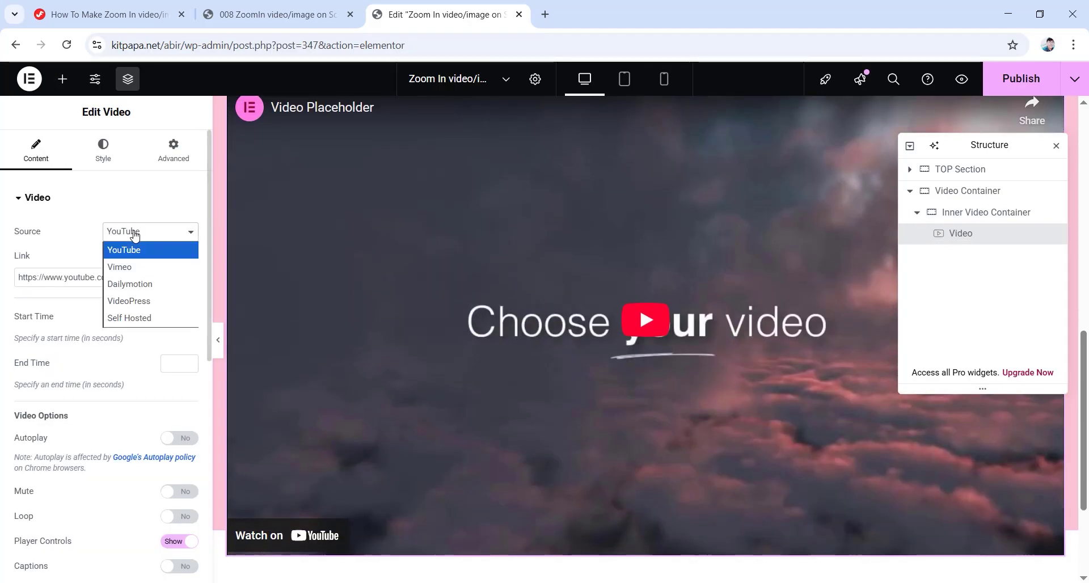
click(143, 317)
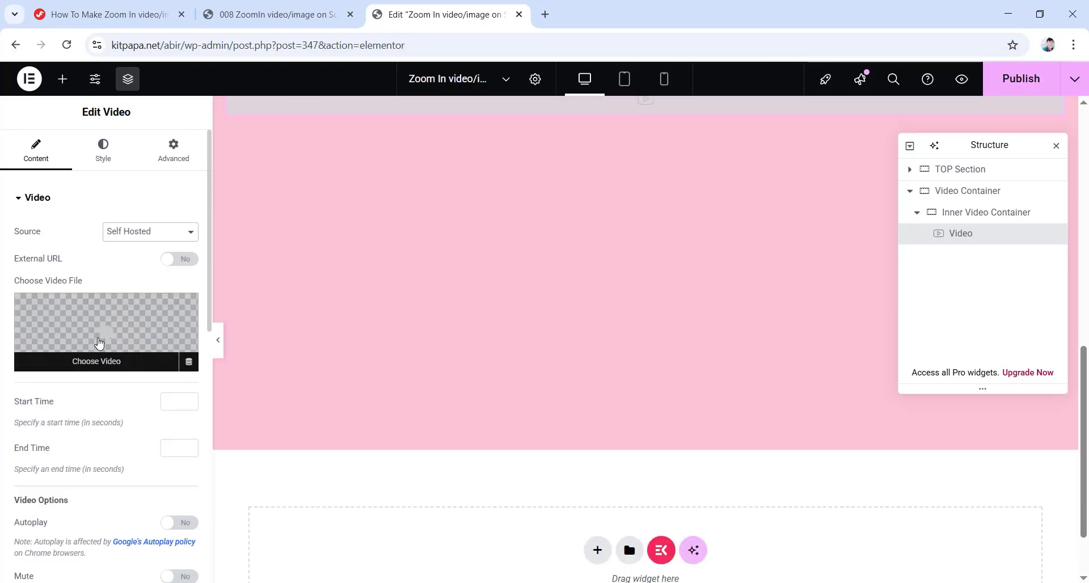
click(99, 343)
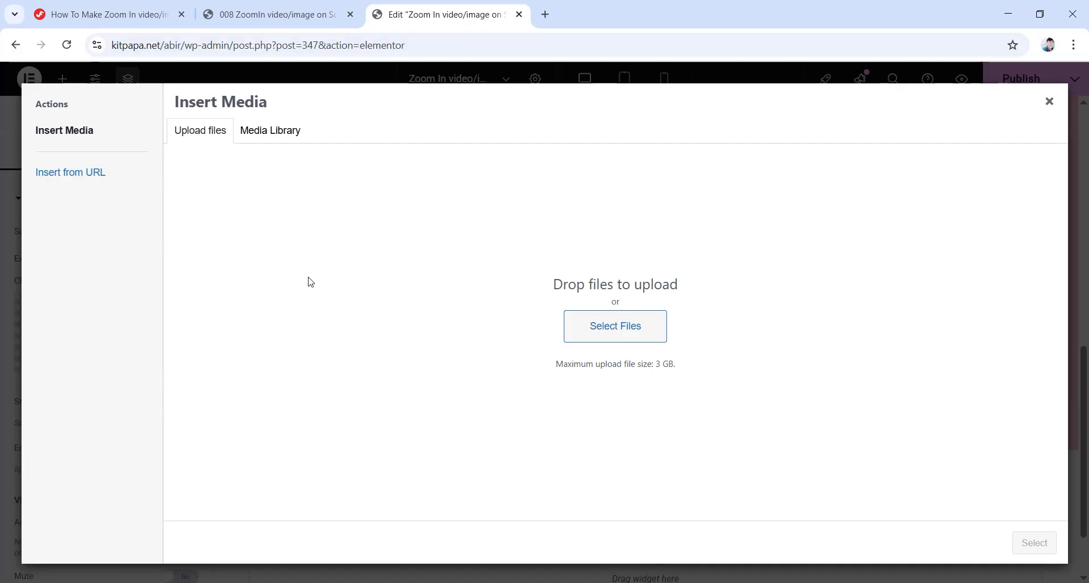
click(594, 341)
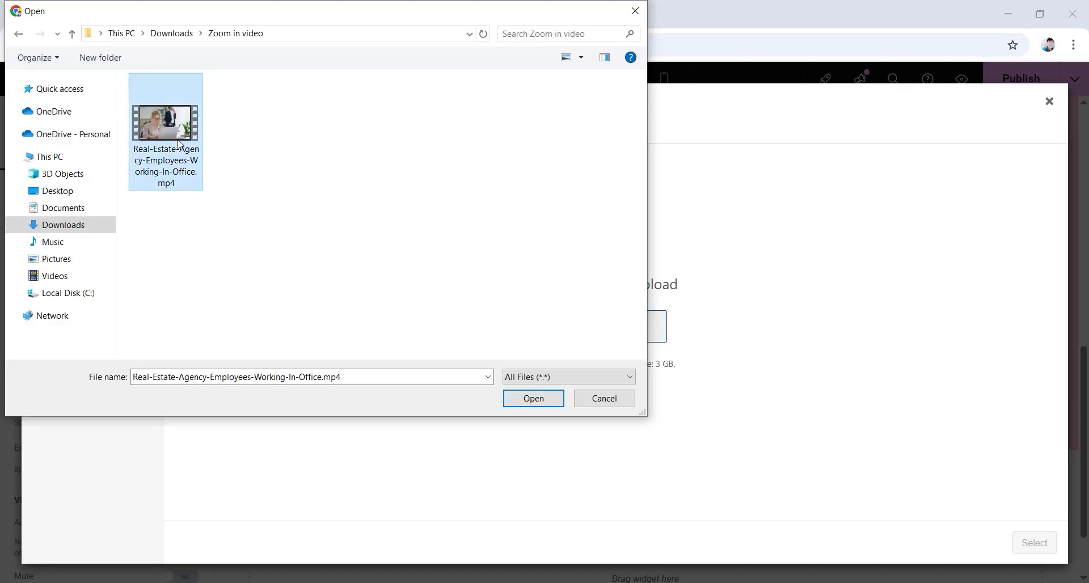
click(530, 399)
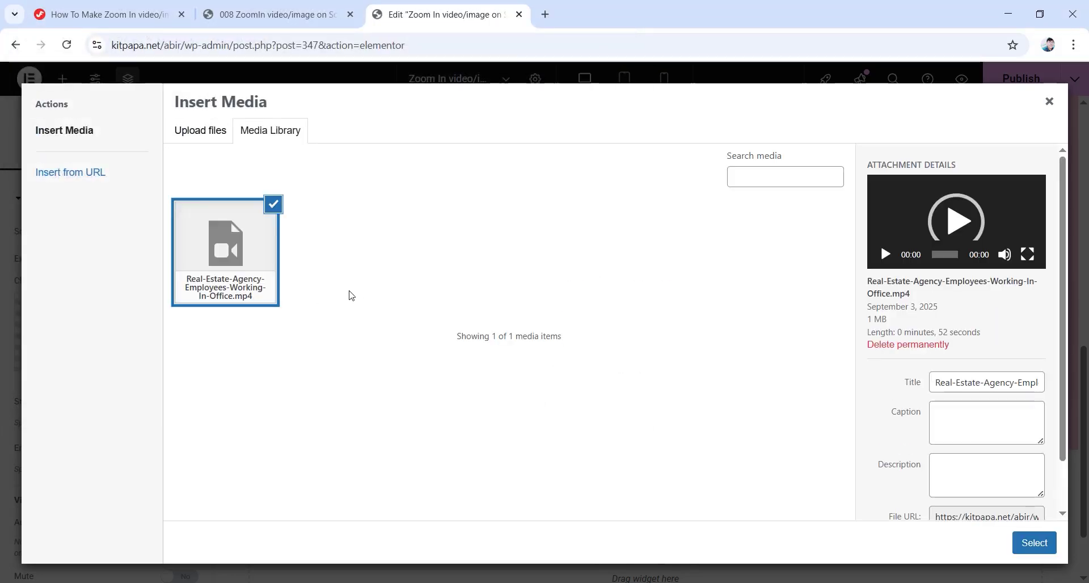
click(1014, 551)
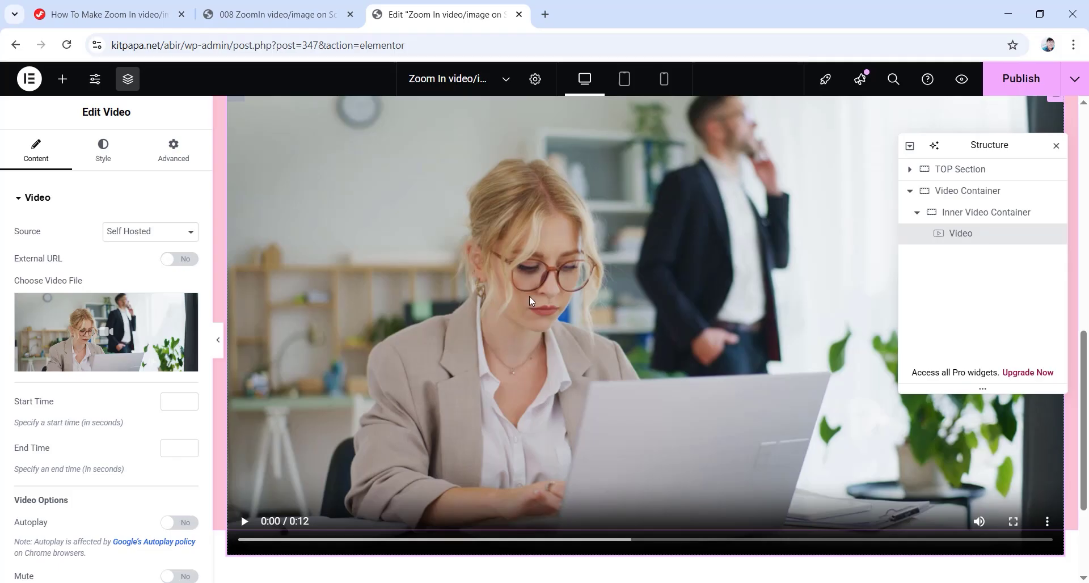
Turn on Autoplay, Mute and Loop for the video and hide its player controls.
scroll(74, 364, down, 2)
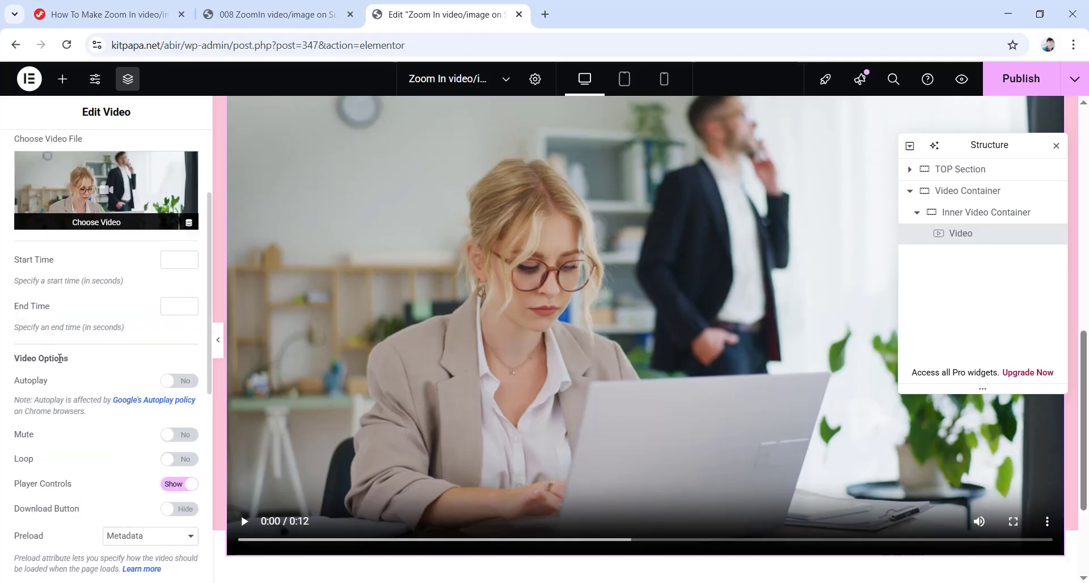
click(168, 385)
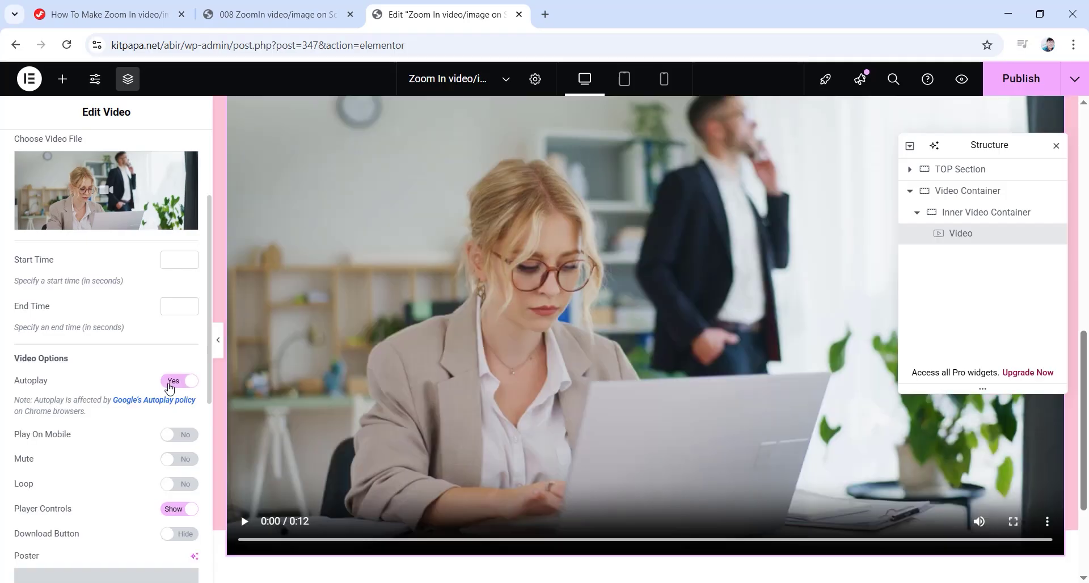
scroll(553, 355, down, 3)
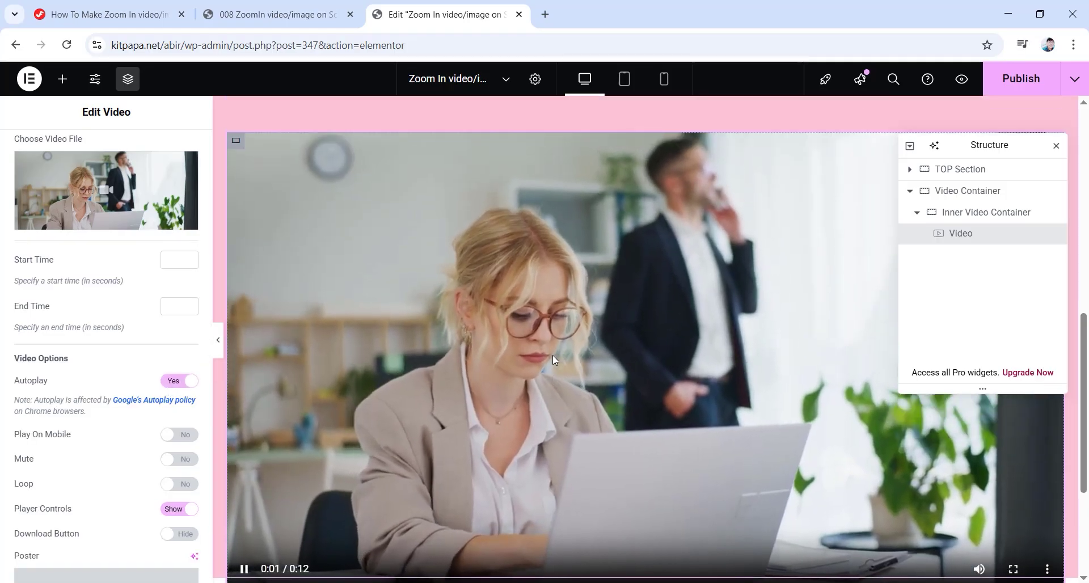
scroll(551, 360, down, 1)
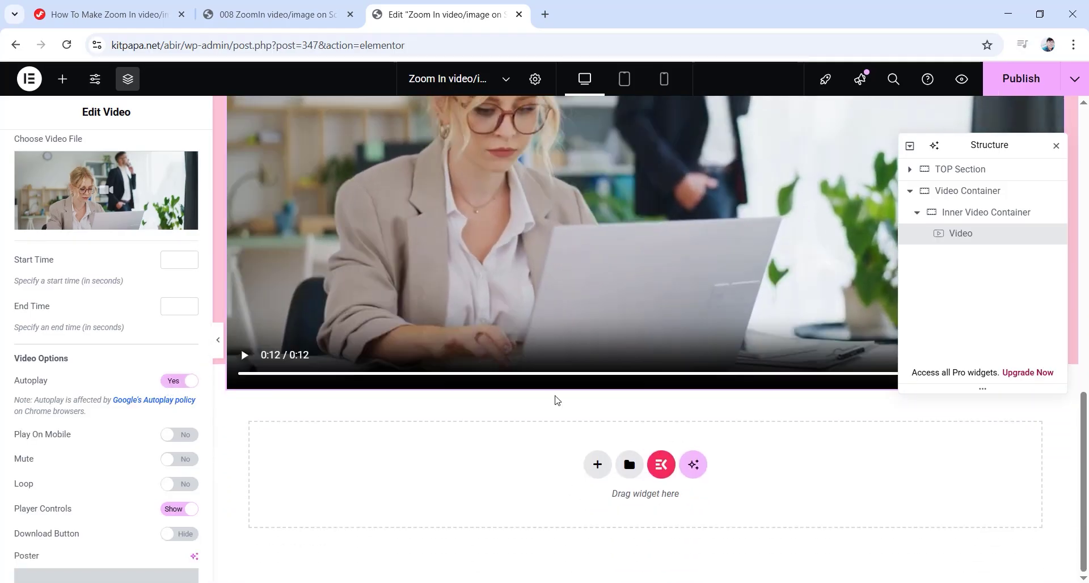
click(181, 461)
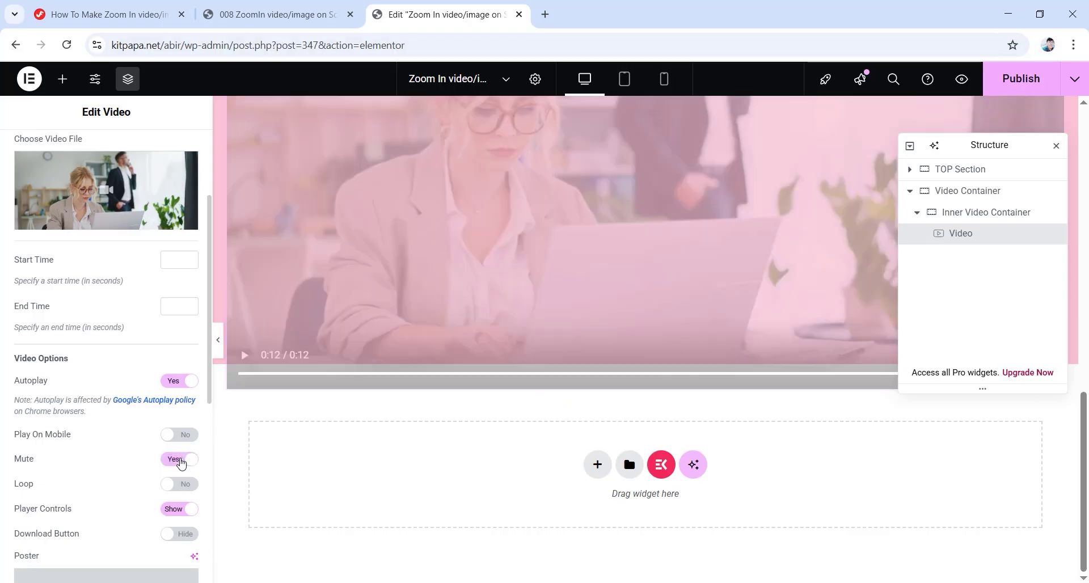
click(180, 485)
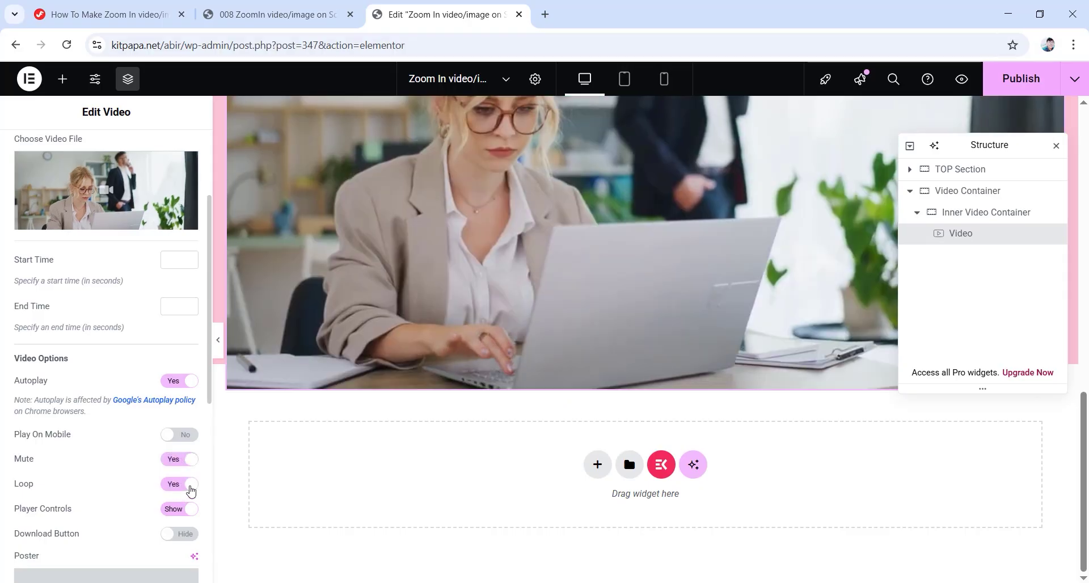
click(172, 510)
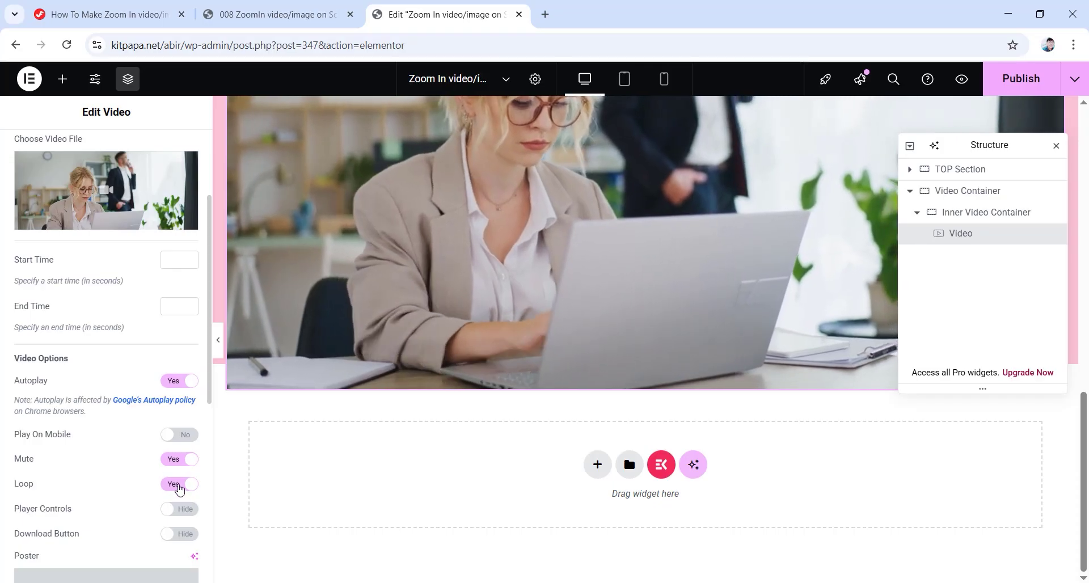
scroll(134, 520, down, 3)
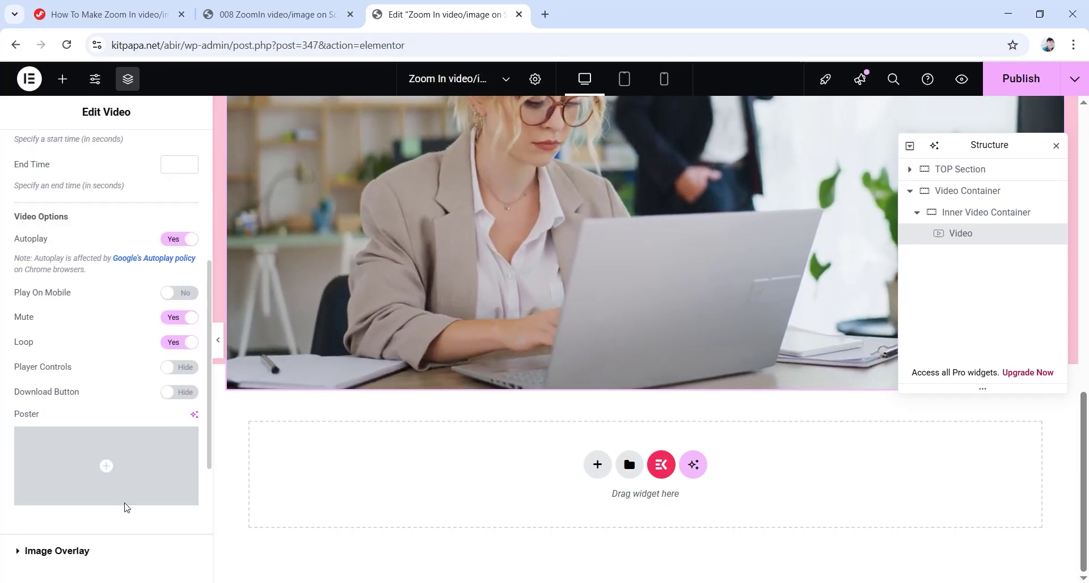
scroll(126, 505, up, 5)
click(163, 160)
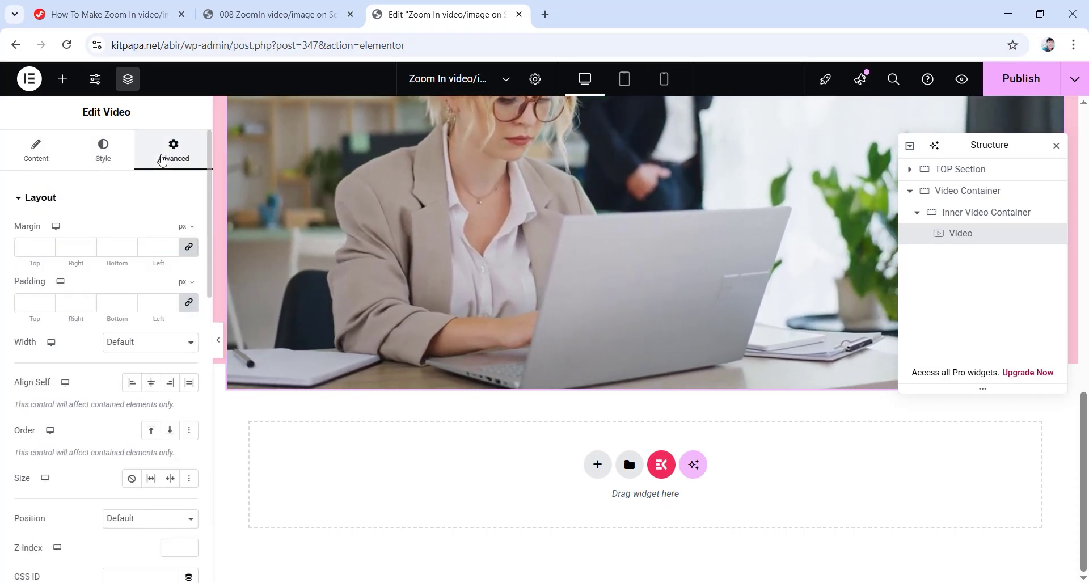
Give the video a -300 px top margin and a 25 px border radius.
click(189, 248)
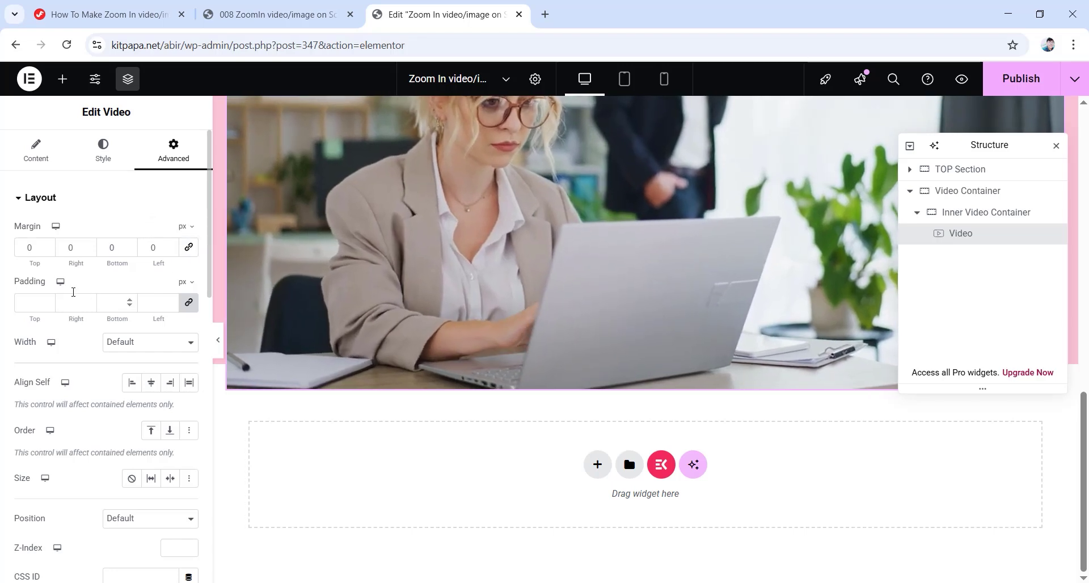
double_click(29, 247)
text(-300)
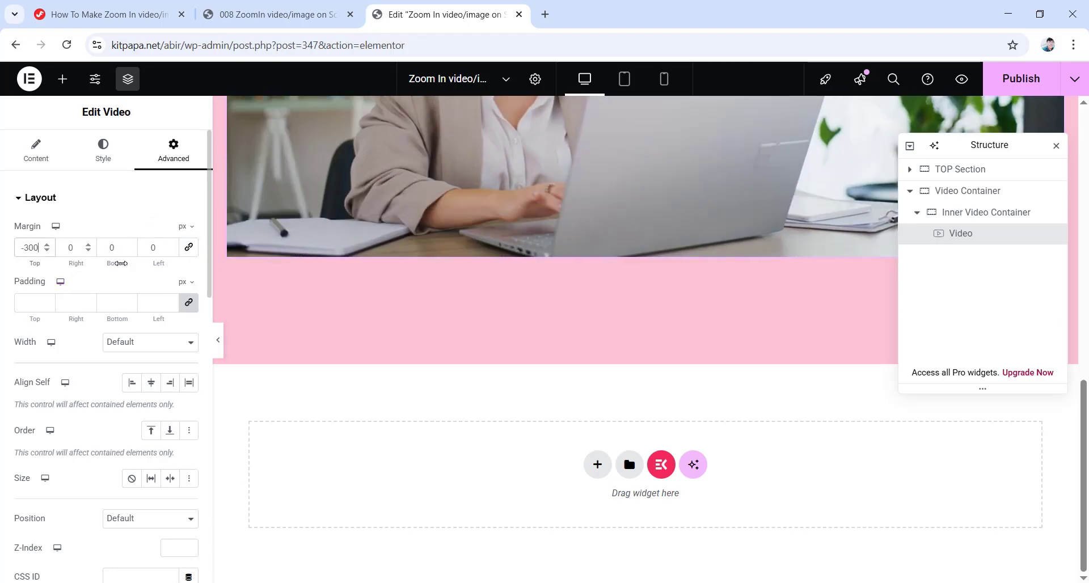
scroll(17, 401, down, 9)
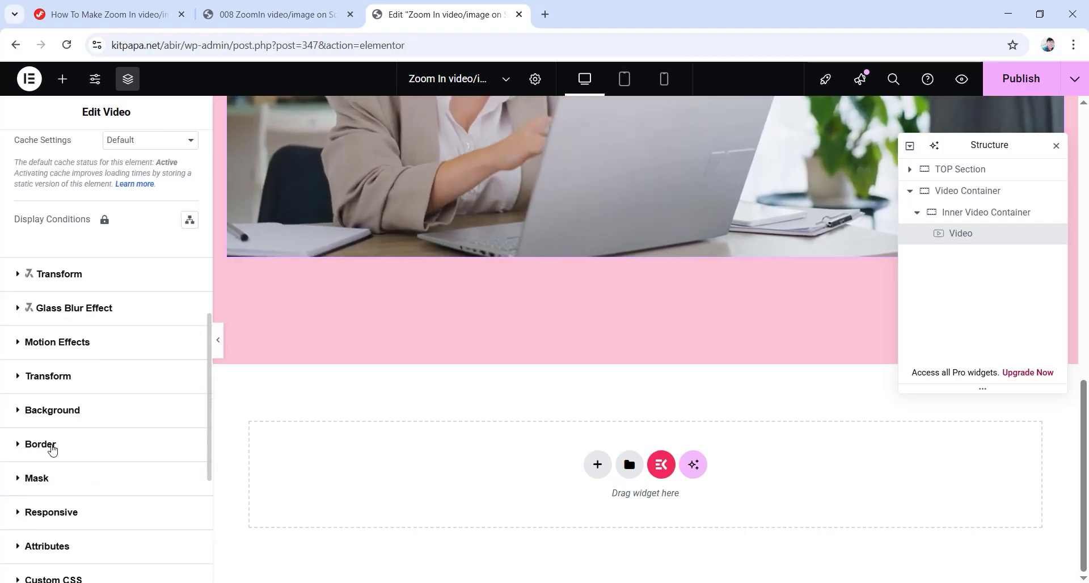
click(52, 450)
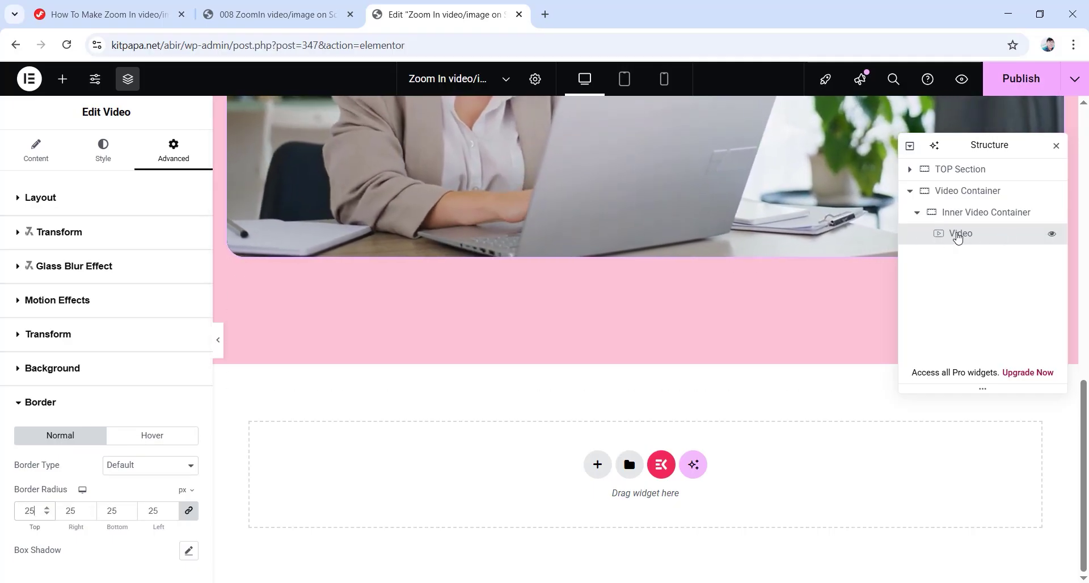
right_click(961, 235)
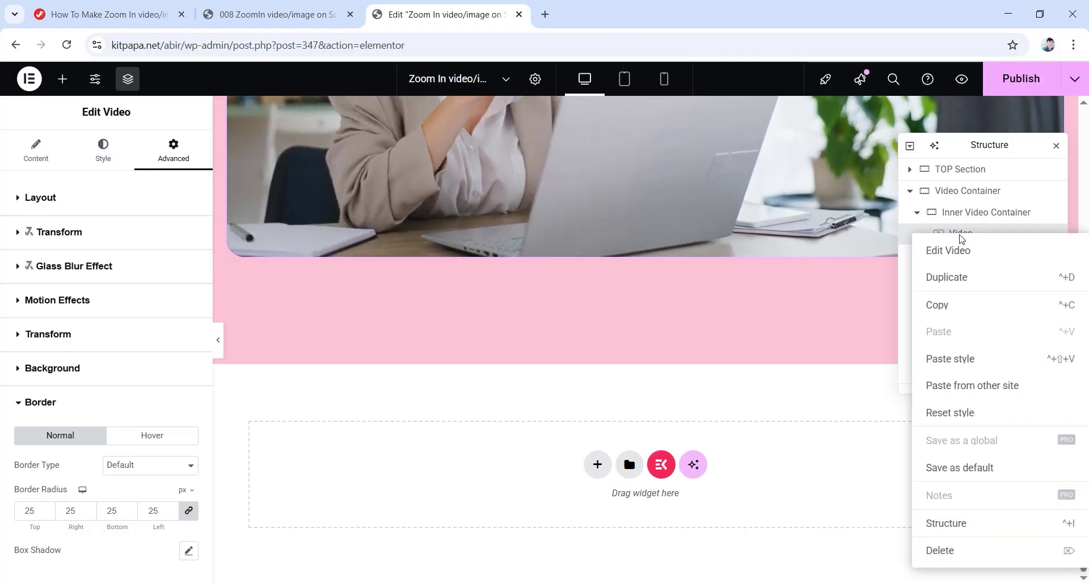
Duplicate the Video widget and set the copy's border radius to 100 px.
click(958, 279)
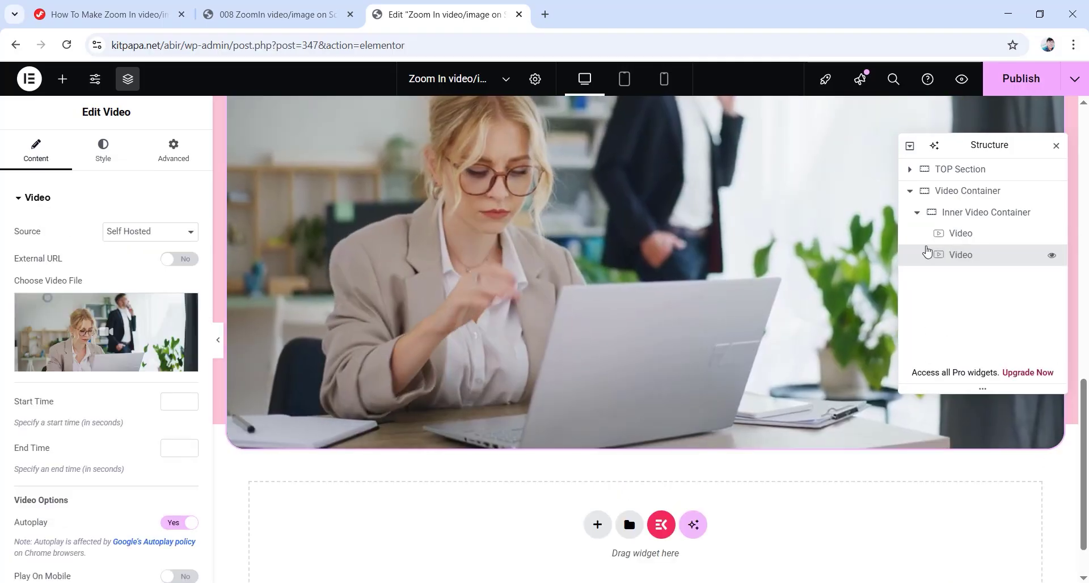
click(172, 150)
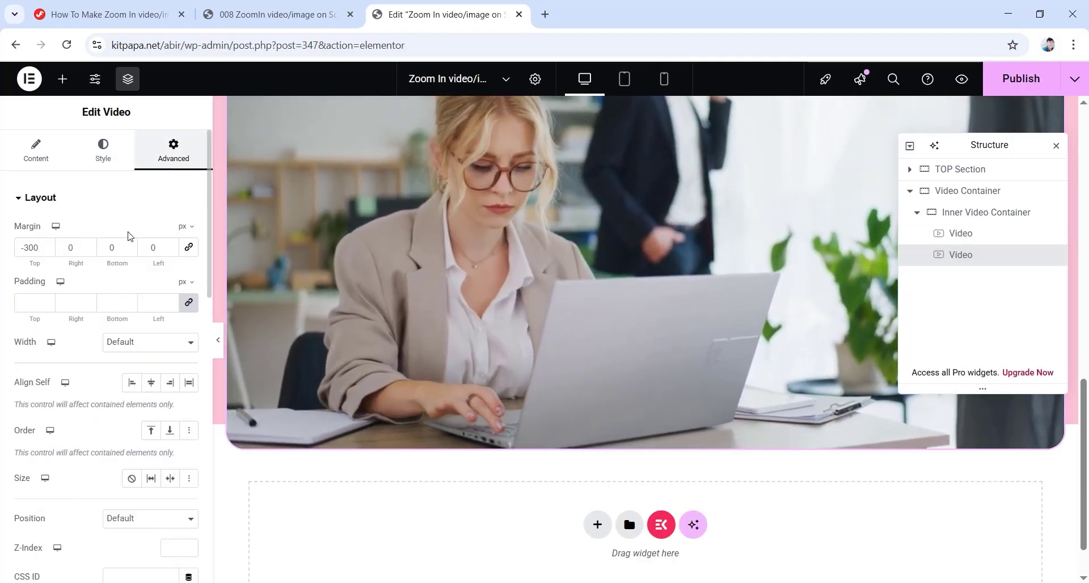
scroll(110, 284, down, 10)
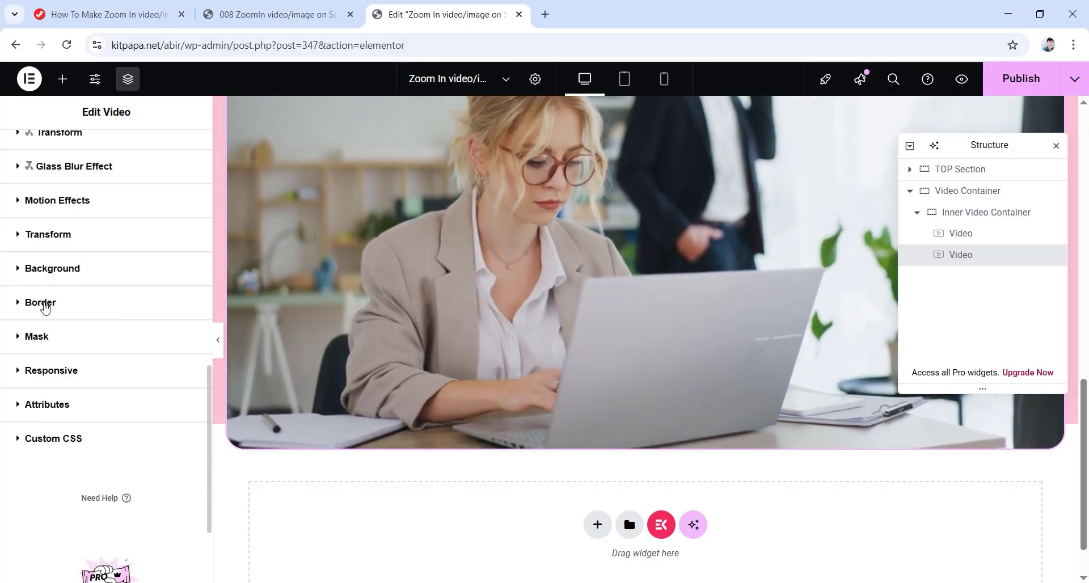
click(45, 308)
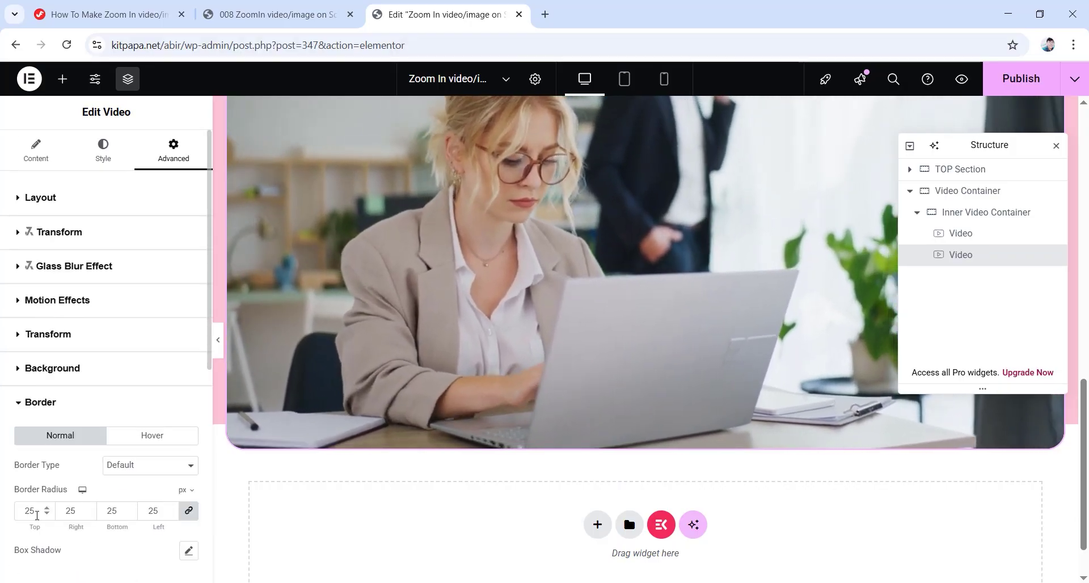
double_click(30, 511)
text(100)
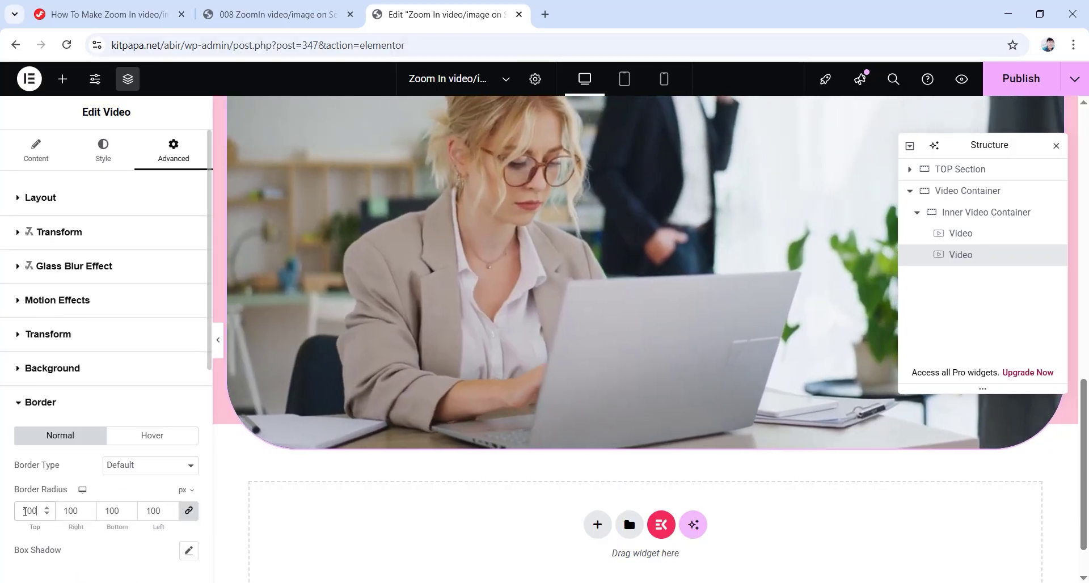
scroll(502, 427, up, 5)
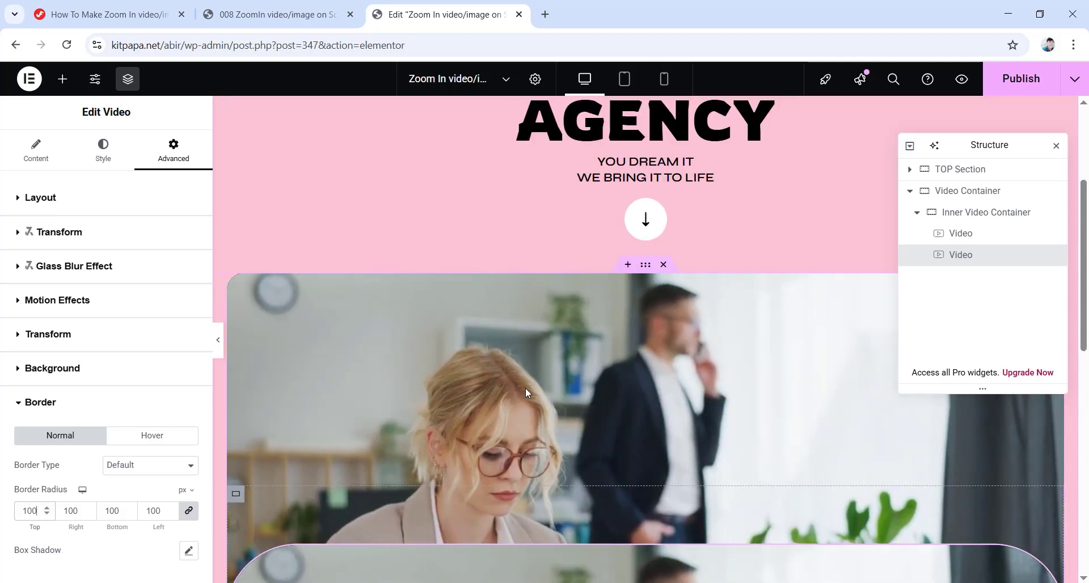
scroll(525, 387, down, 4)
scroll(568, 356, up, 3)
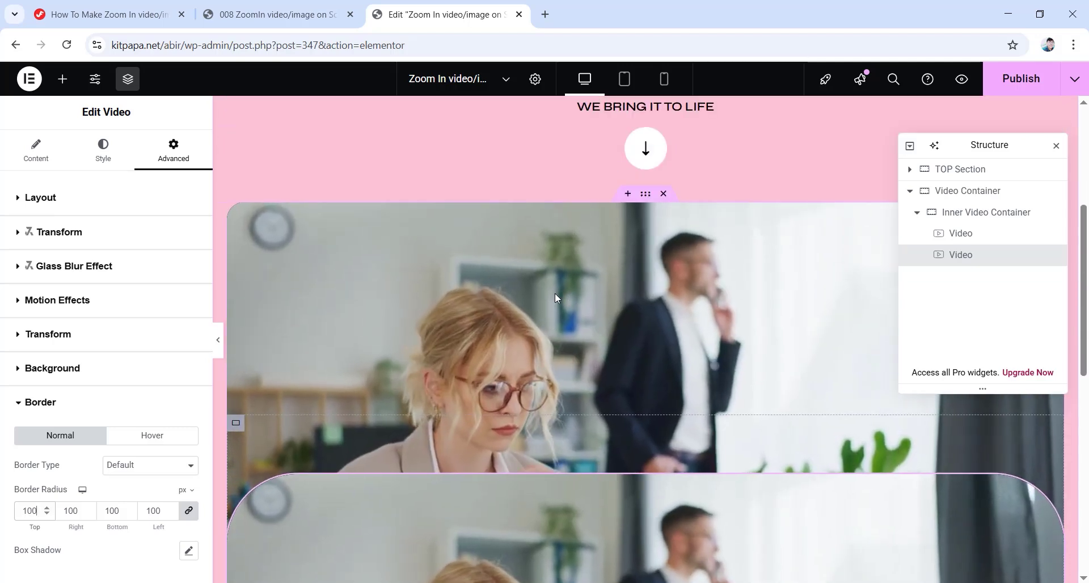
scroll(630, 346, down, 4)
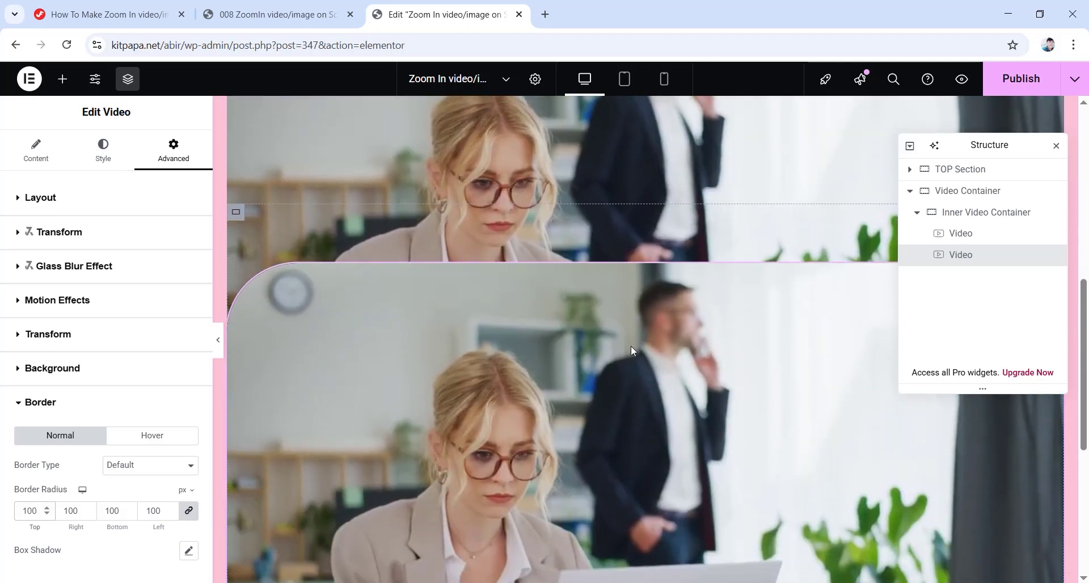
scroll(488, 387, down, 1)
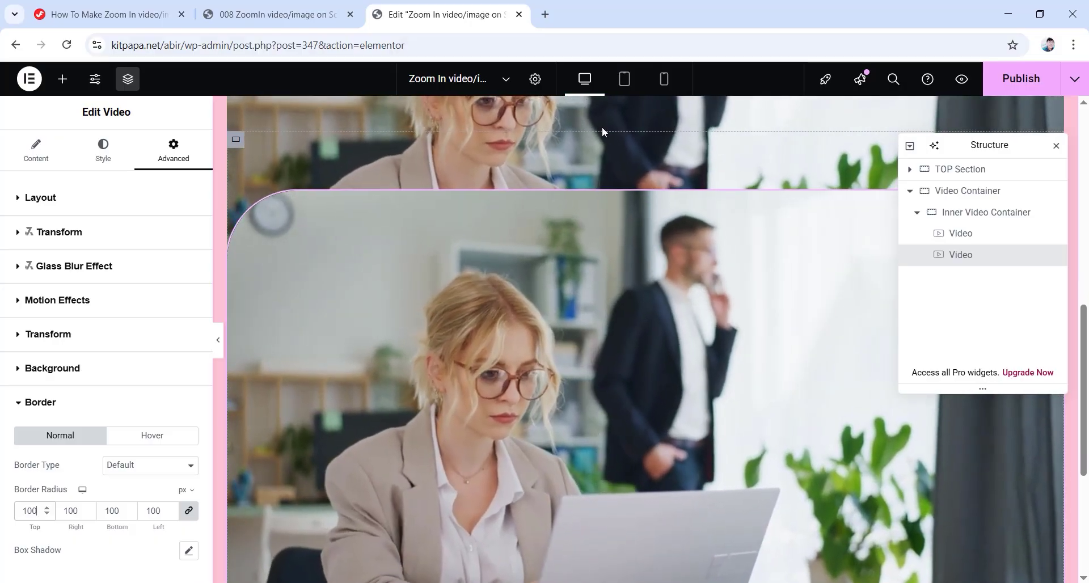
Preview the page at tablet, mobile portrait and then desktop sizes.
click(624, 78)
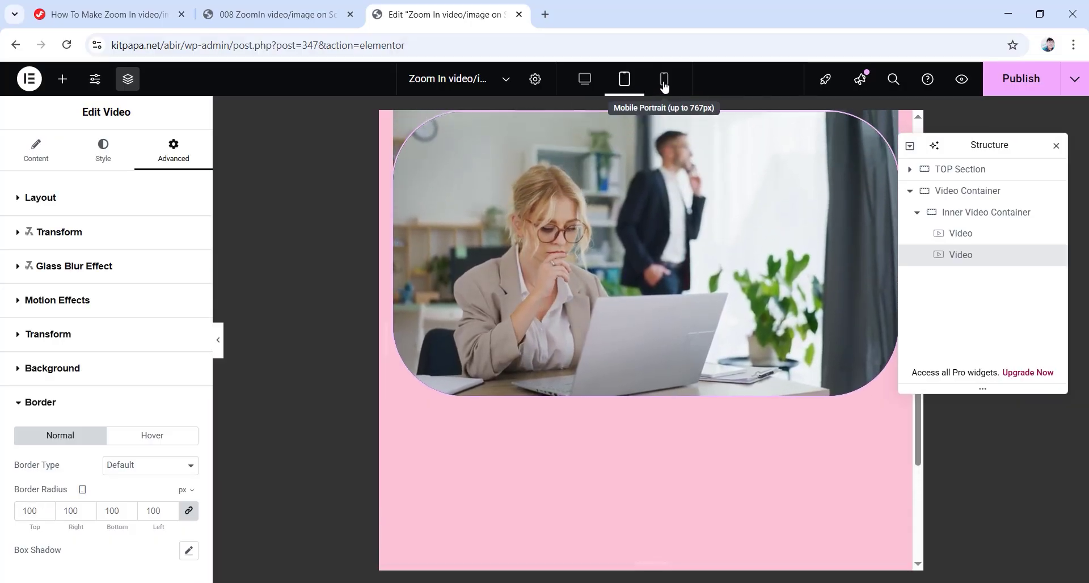
click(664, 85)
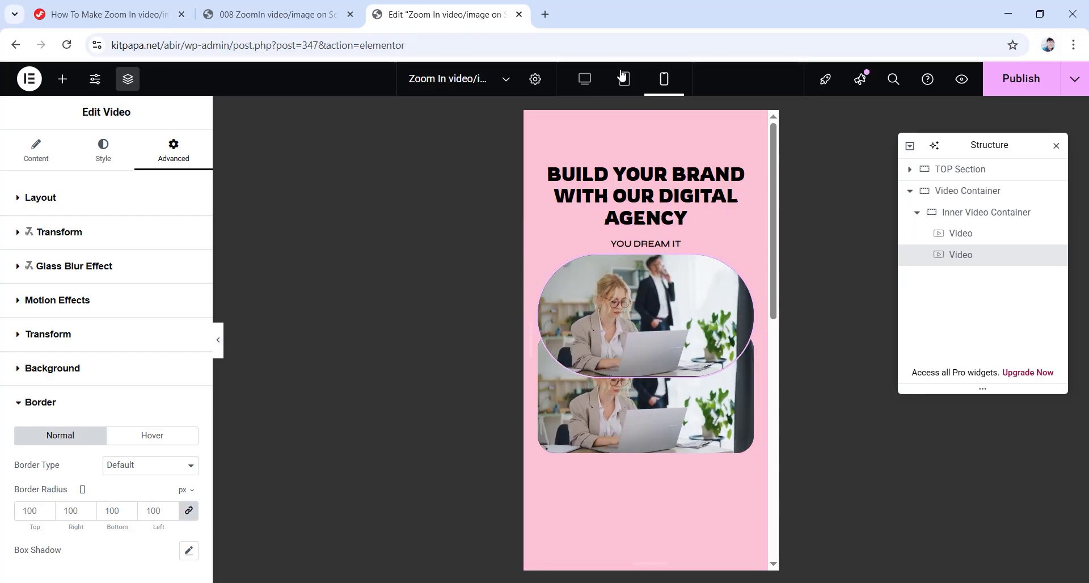
click(584, 83)
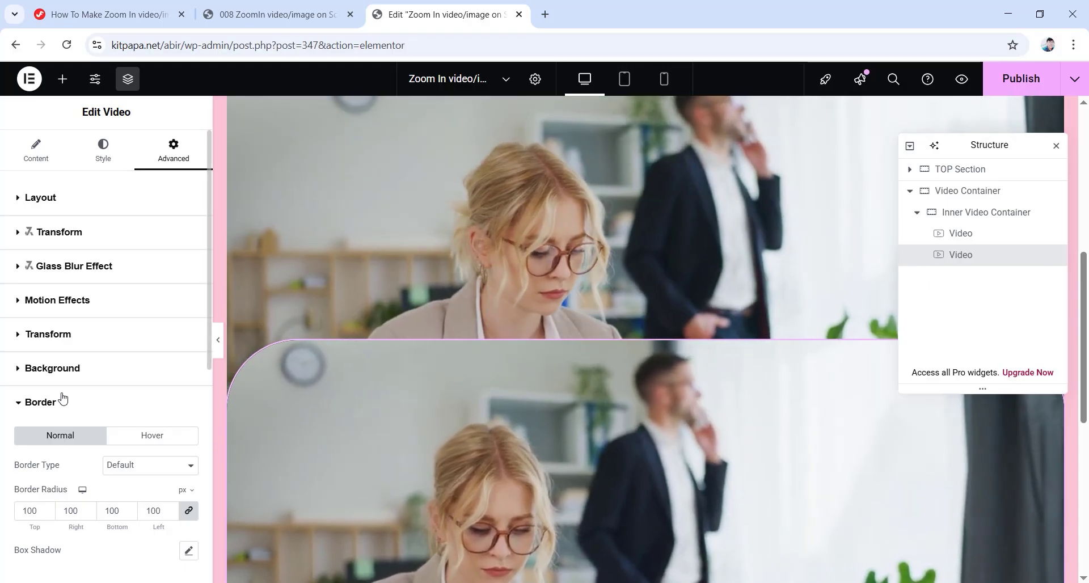
Turn on Hide On Desktop for the 100 px-rounded video copy under Advanced > Responsive.
scroll(63, 398, down, 5)
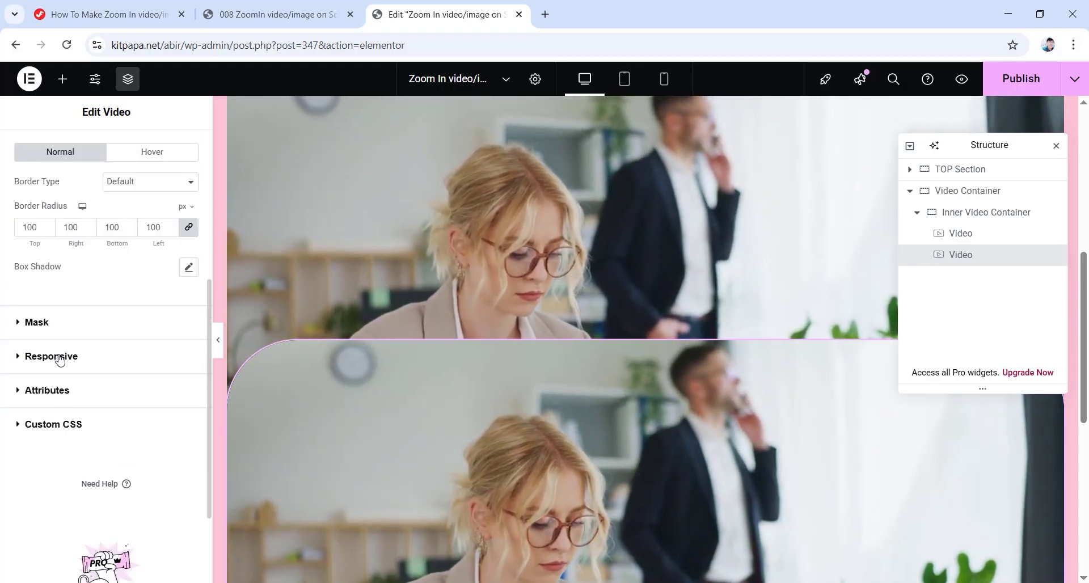
click(60, 356)
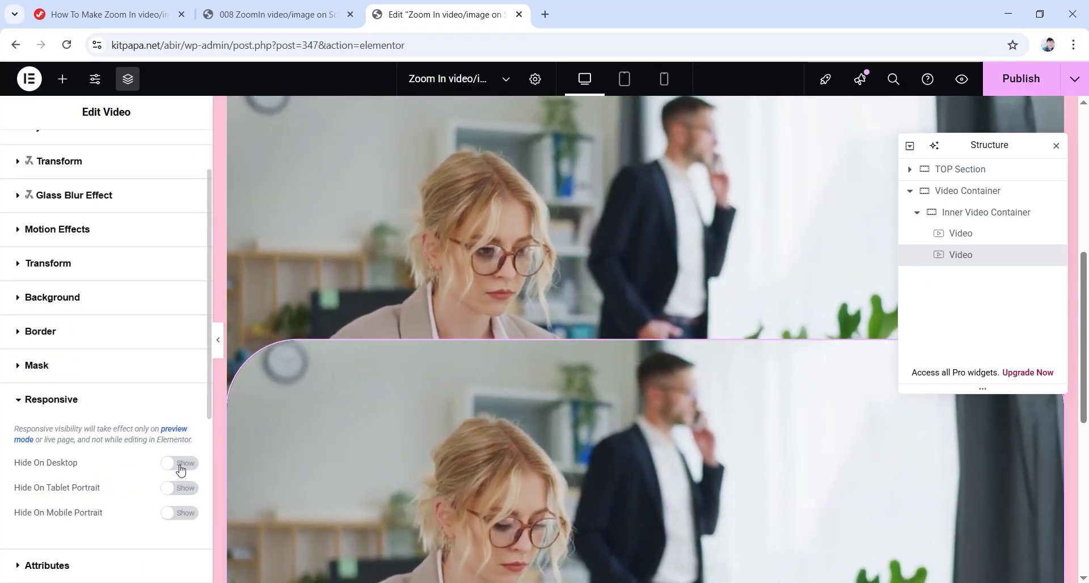
click(180, 466)
scroll(82, 443, down, 3)
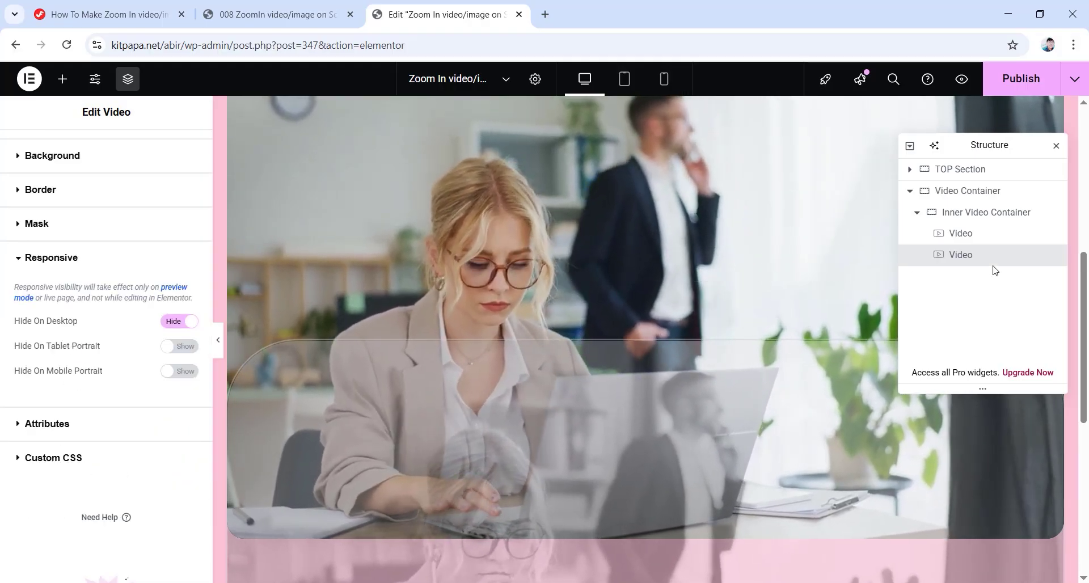
click(957, 236)
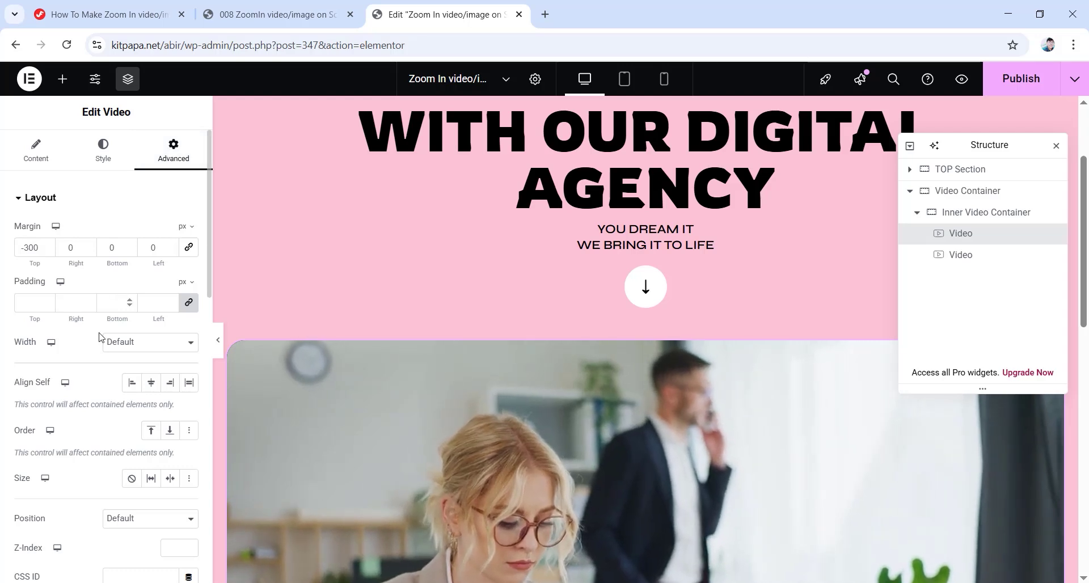
scroll(98, 337, down, 8)
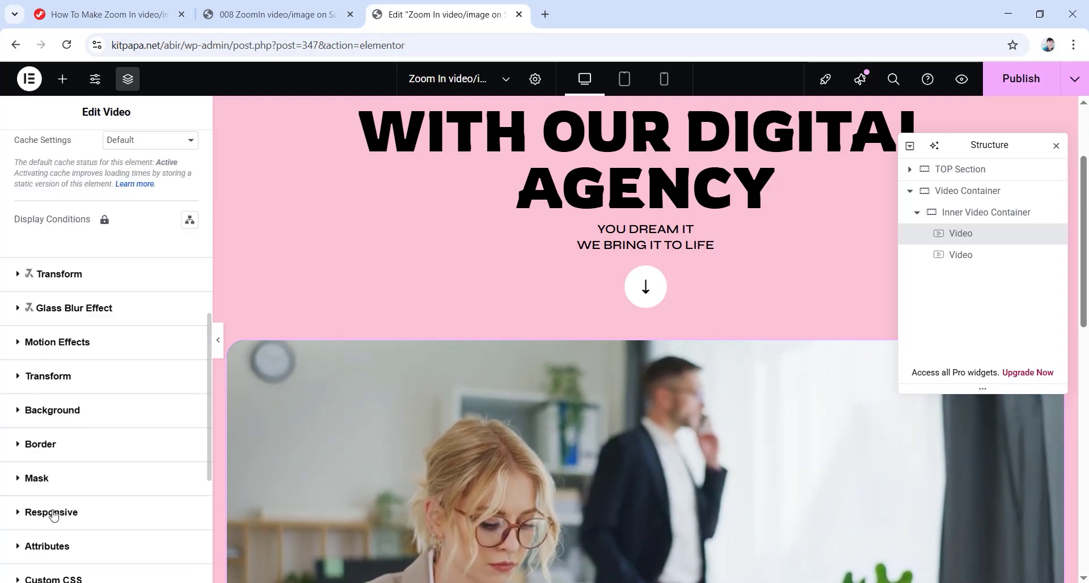
Hide the original 25 px-rounded video on tablet portrait and mobile portrait.
click(54, 513)
scroll(52, 505, down, 3)
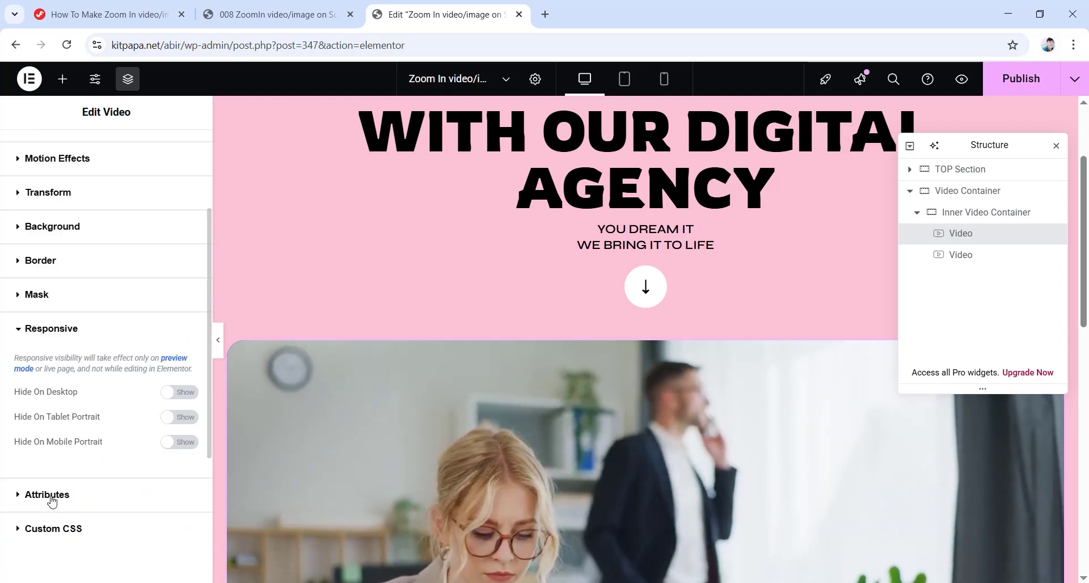
click(180, 417)
click(187, 446)
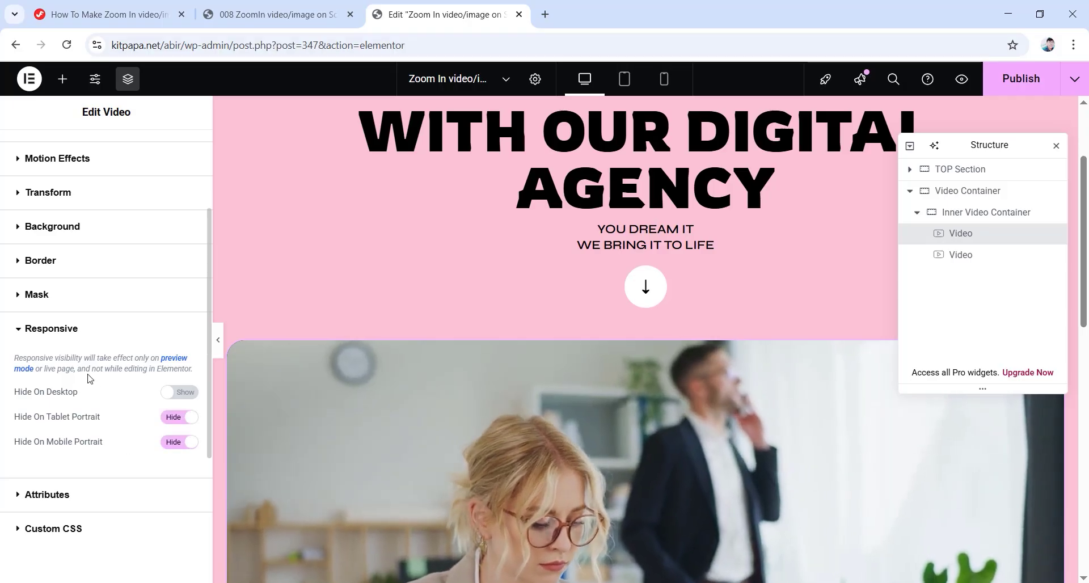
scroll(511, 395, up, 3)
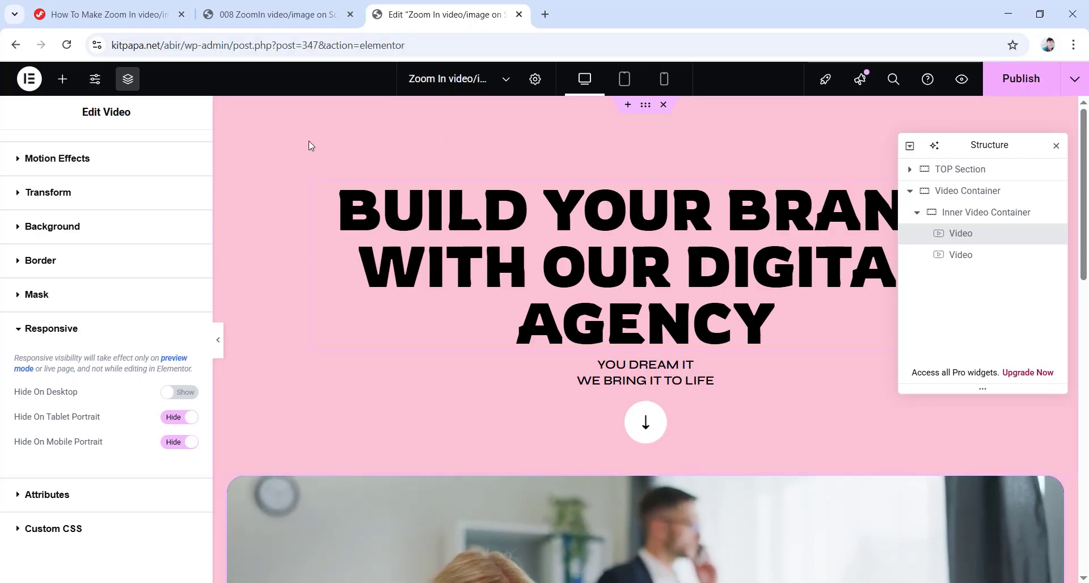
Look over the finished zoom-on-scroll reference page, then return to the editor.
click(272, 14)
scroll(548, 315, down, 3)
scroll(546, 318, up, 3)
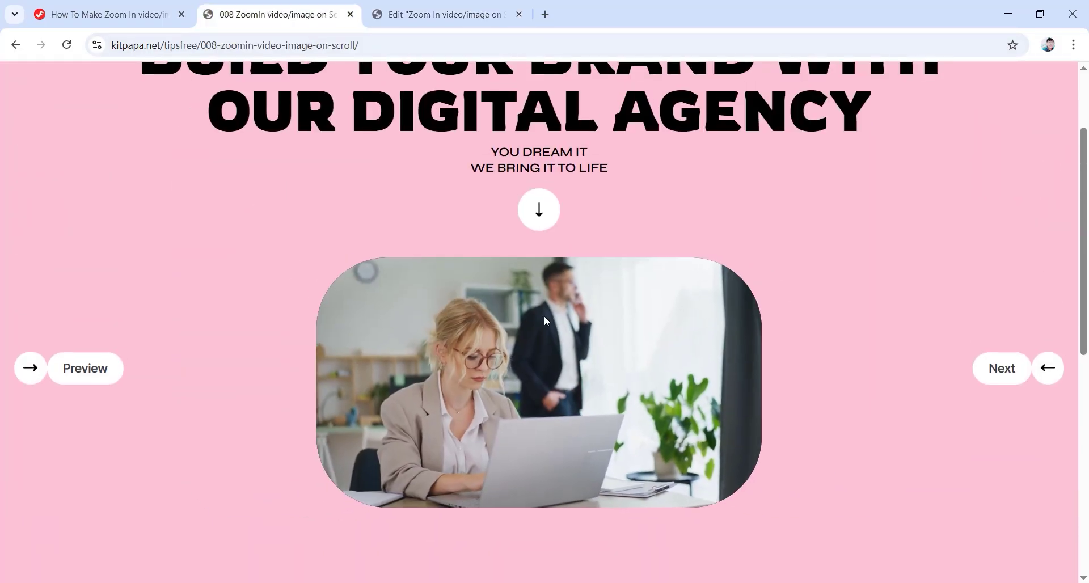
click(442, 14)
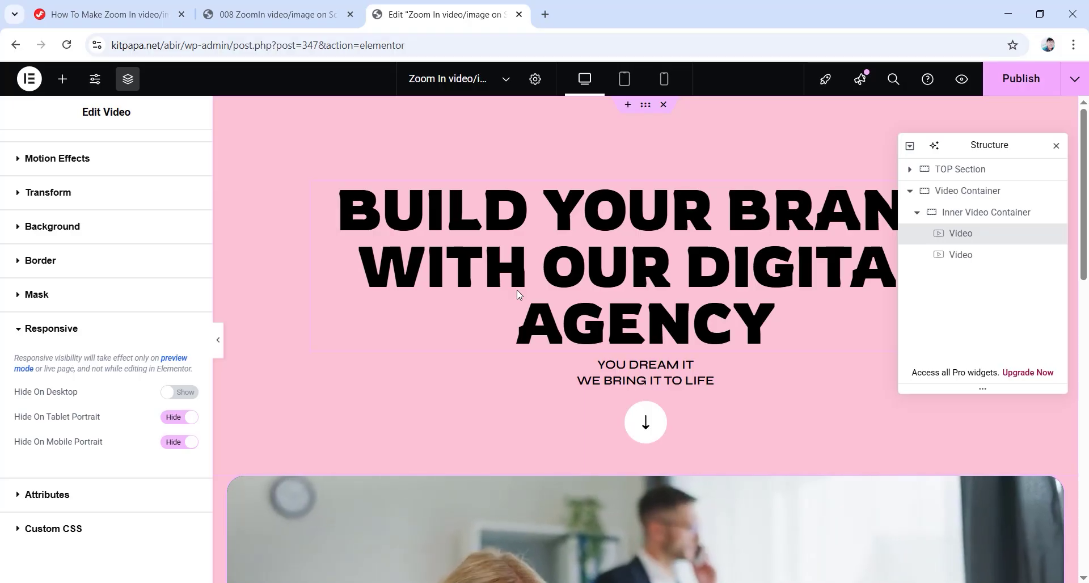
Scroll the canvas down to the empty 'Drag widget here' container below the videos.
scroll(508, 308, down, 6)
scroll(511, 380, down, 5)
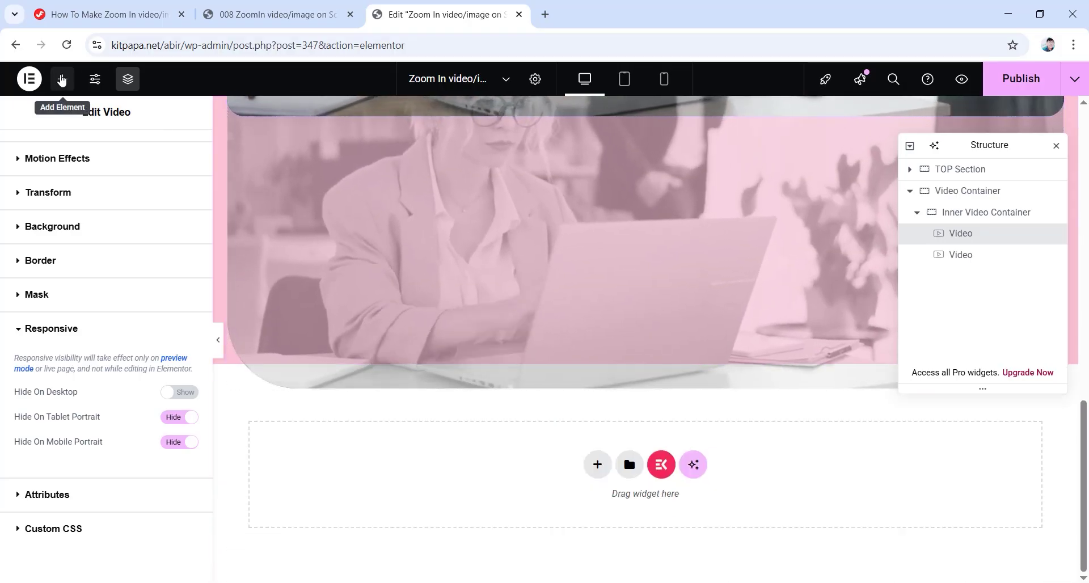
click(60, 78)
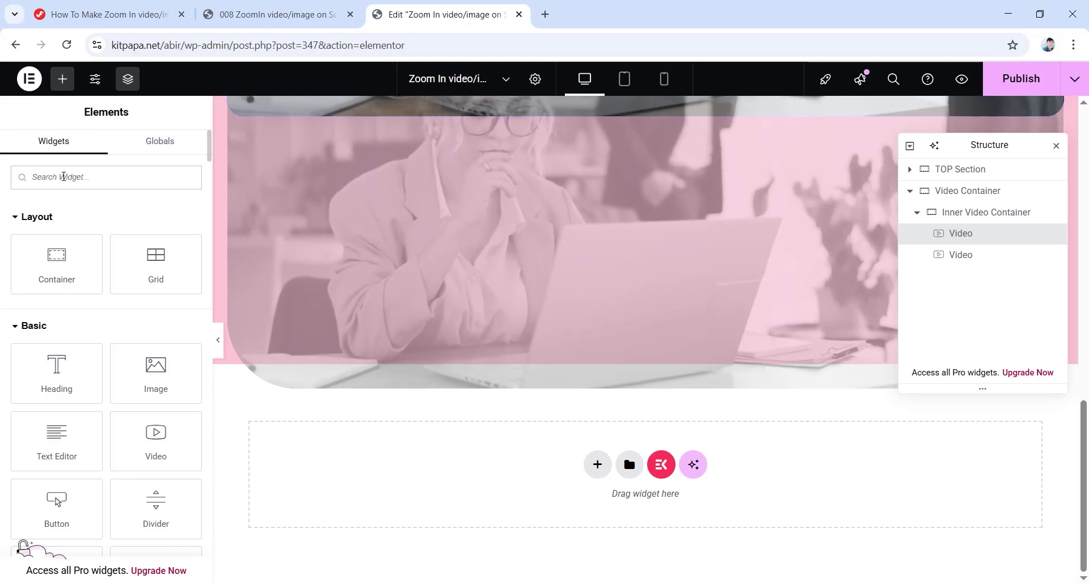
Drop an HTML widget into the empty area and name its container 'HTML Container'.
click(96, 179)
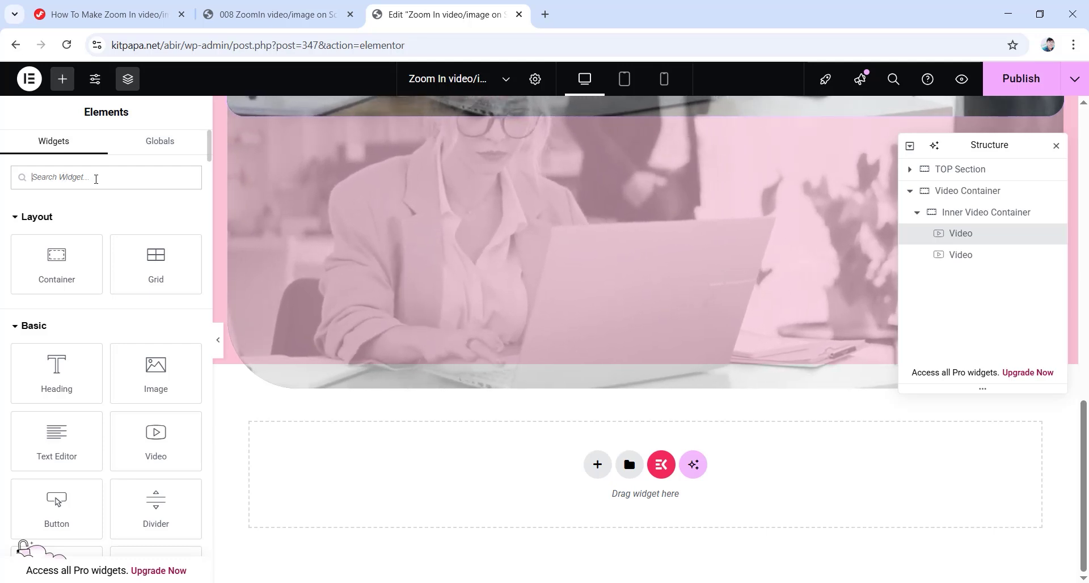
text(html)
drag(60, 234, 503, 475)
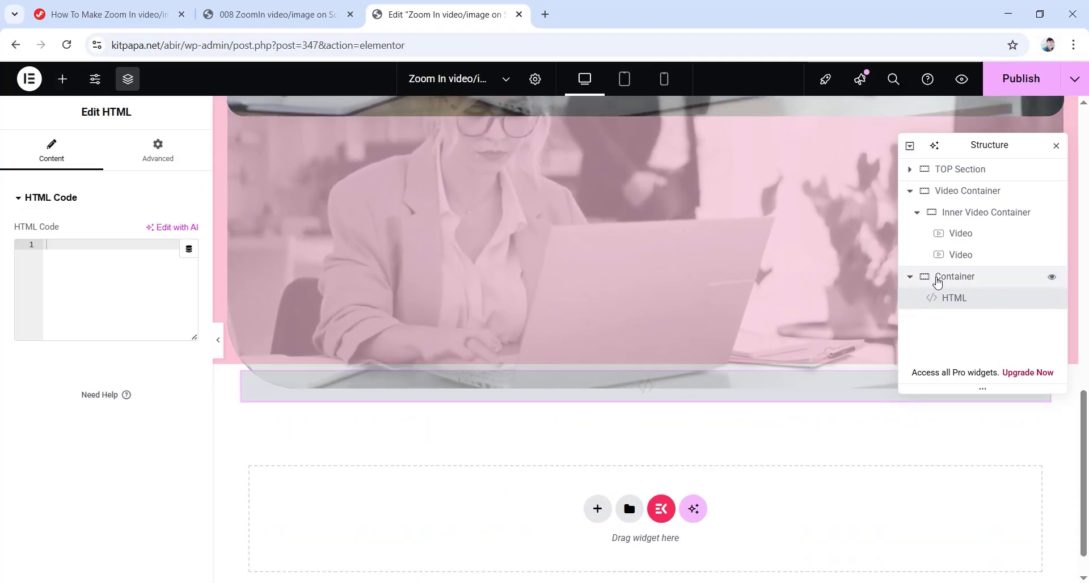
double_click(937, 282)
text(HTML Container)
key(Return)
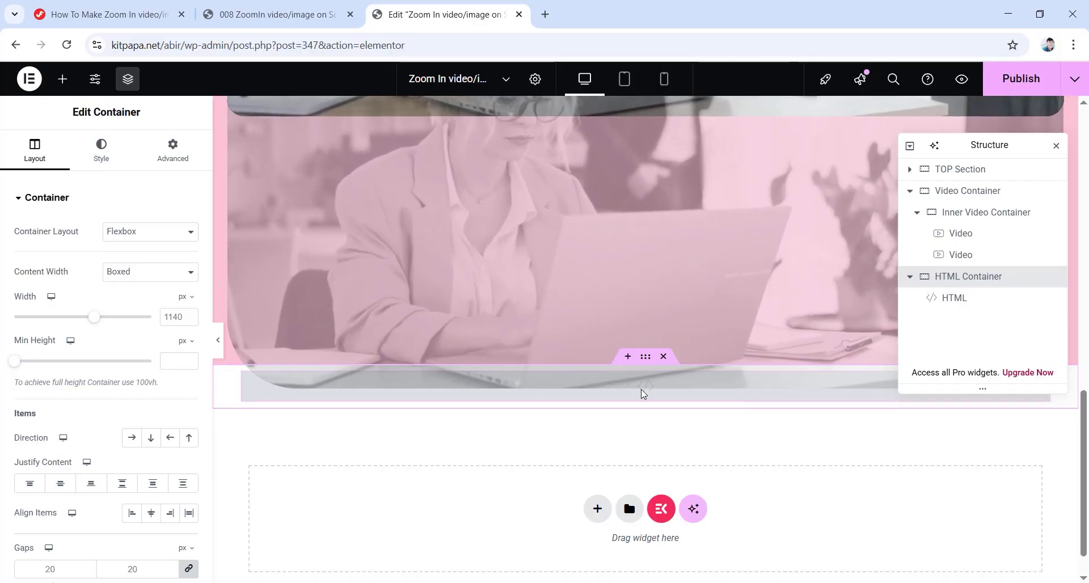
Set the HTML Container's padding to 0 on all sides.
click(163, 149)
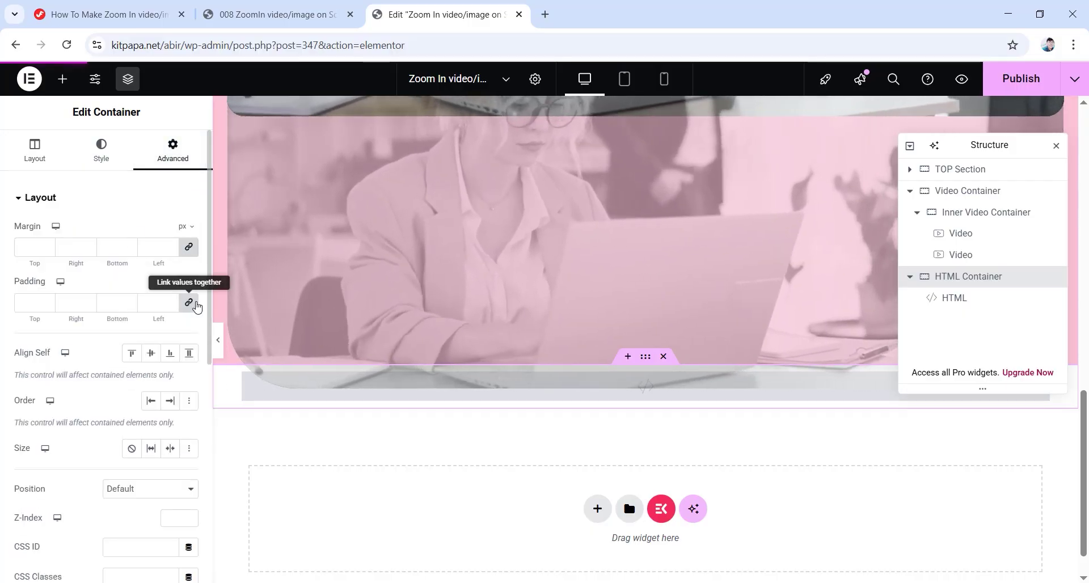
click(113, 303)
text(0)
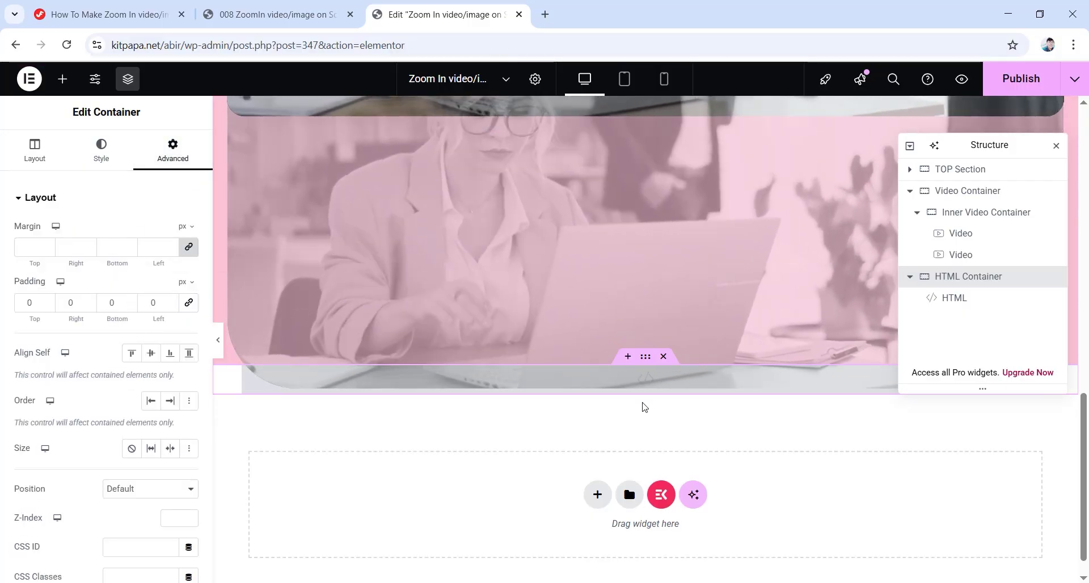
click(124, 9)
Copy the tutorial's Video Zoom In Style CSS and paste it into the HTML widget's code.
scroll(170, 374, down, 6)
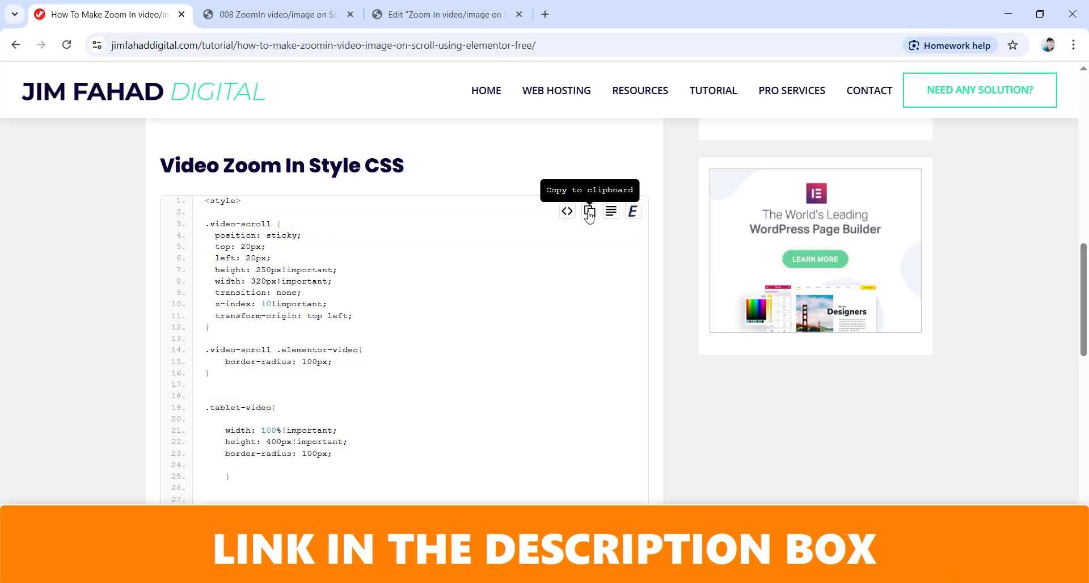
click(589, 213)
click(423, 16)
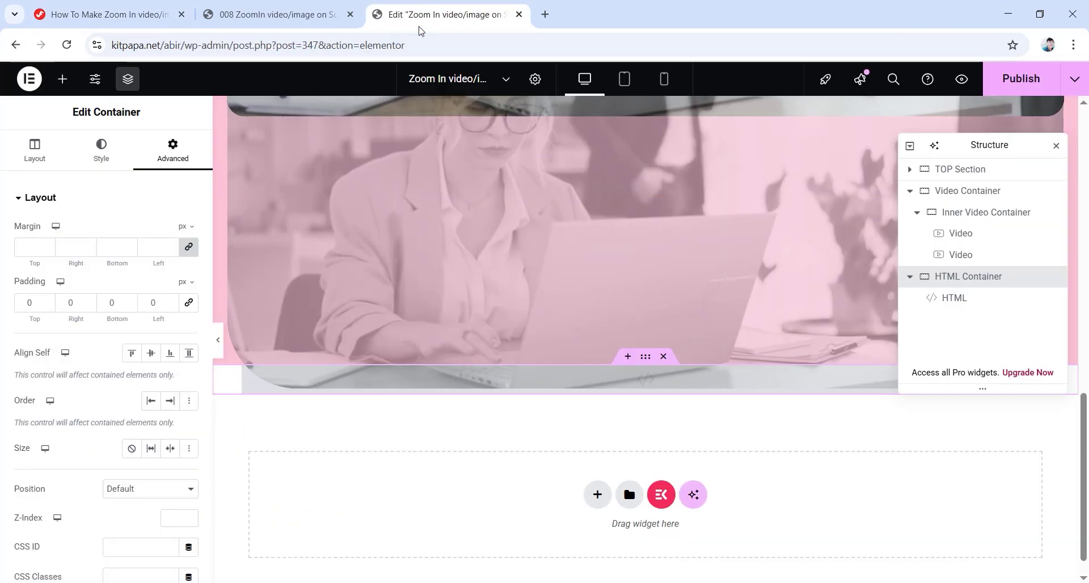
click(955, 298)
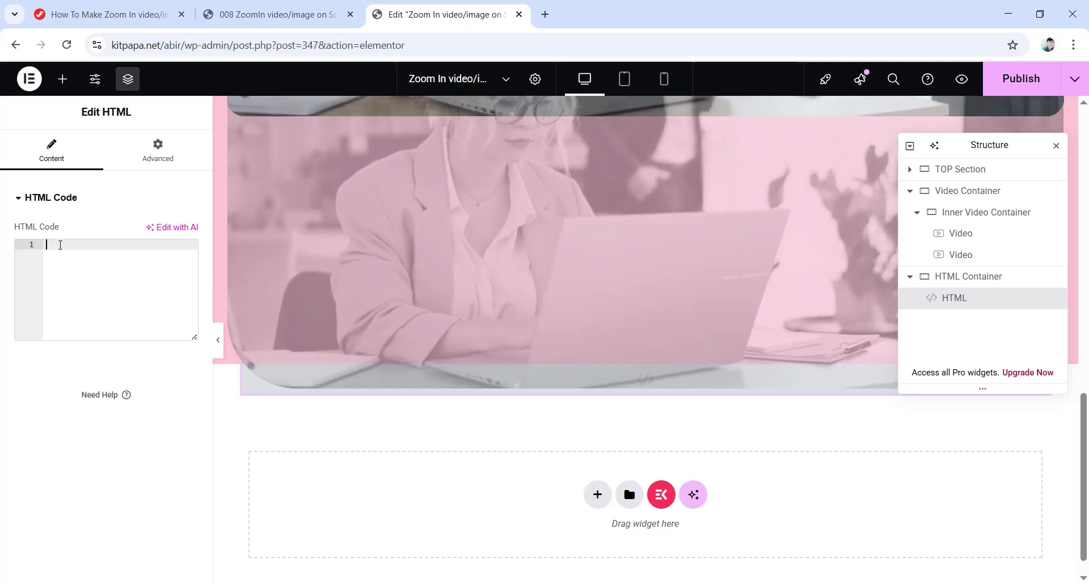
right_click(61, 244)
click(96, 400)
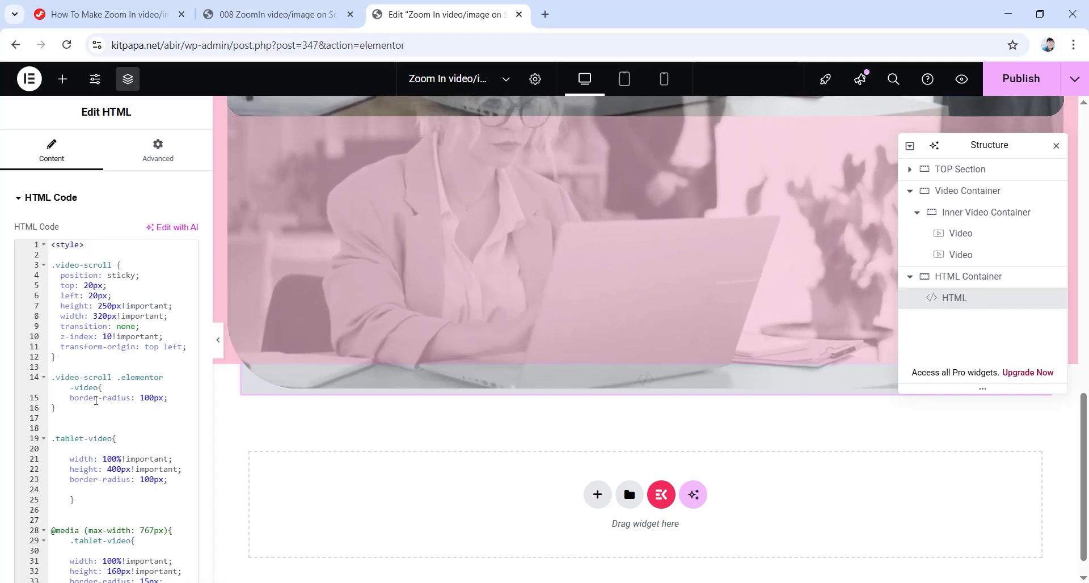
click(108, 14)
Paste the tutorial's zoom-in script on new lines below the </style> block.
scroll(311, 326, down, 15)
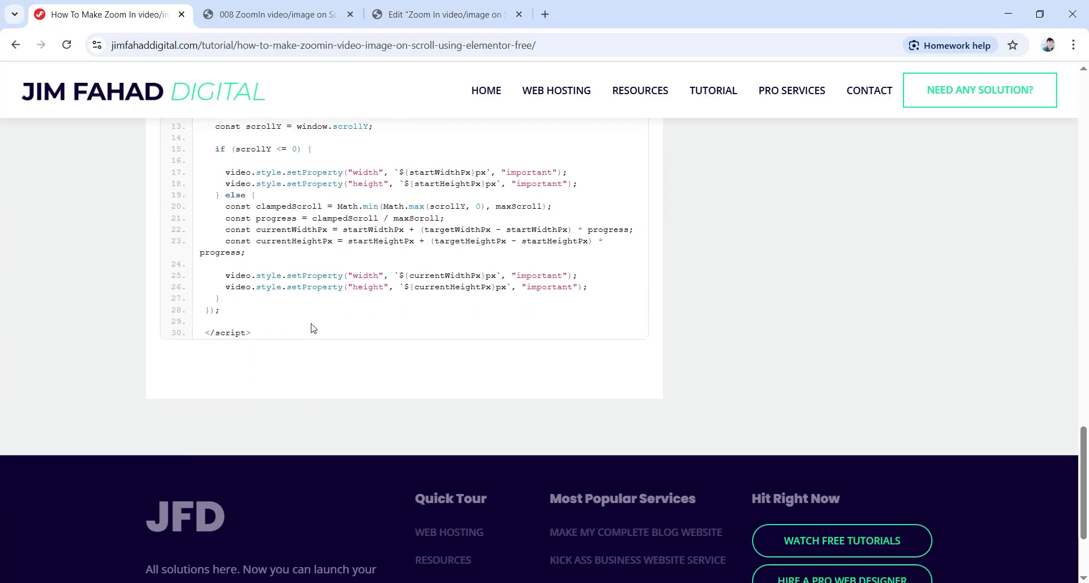
scroll(312, 326, up, 5)
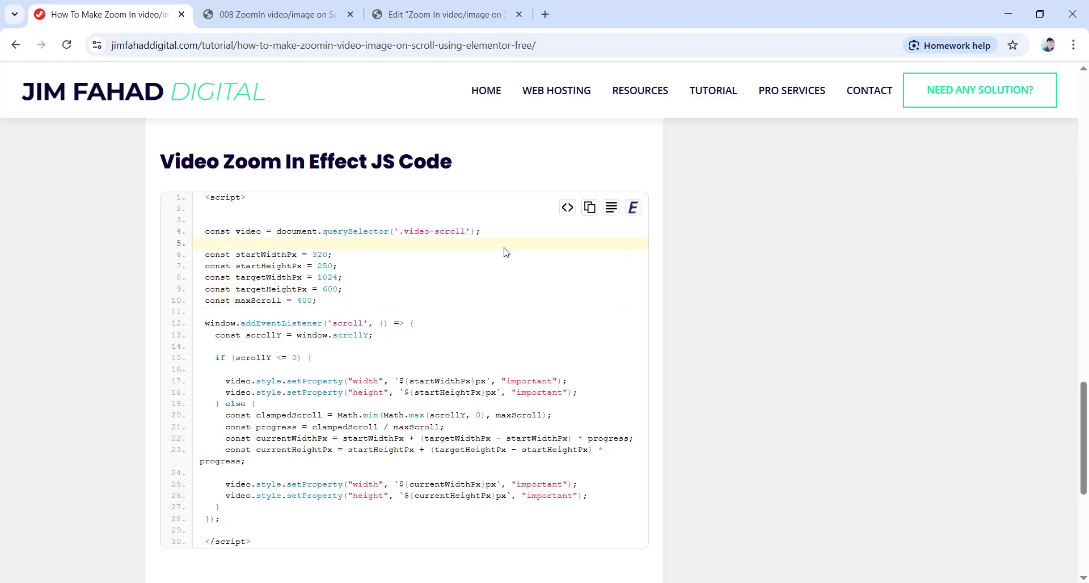
click(446, 11)
scroll(111, 343, down, 3)
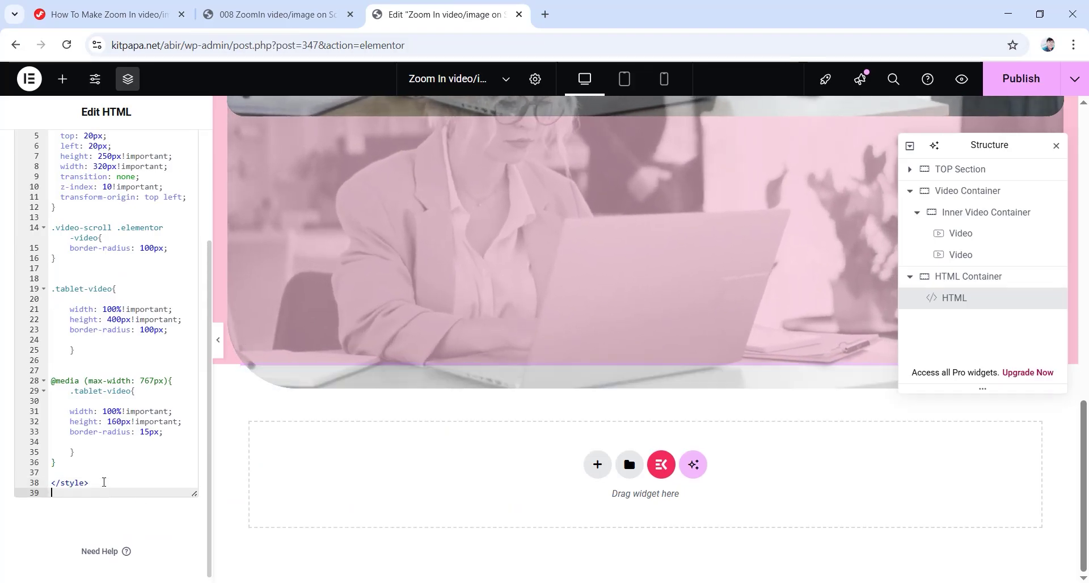
key(Return)
key(Return)
key(Return)
key(Return)
key(Return)
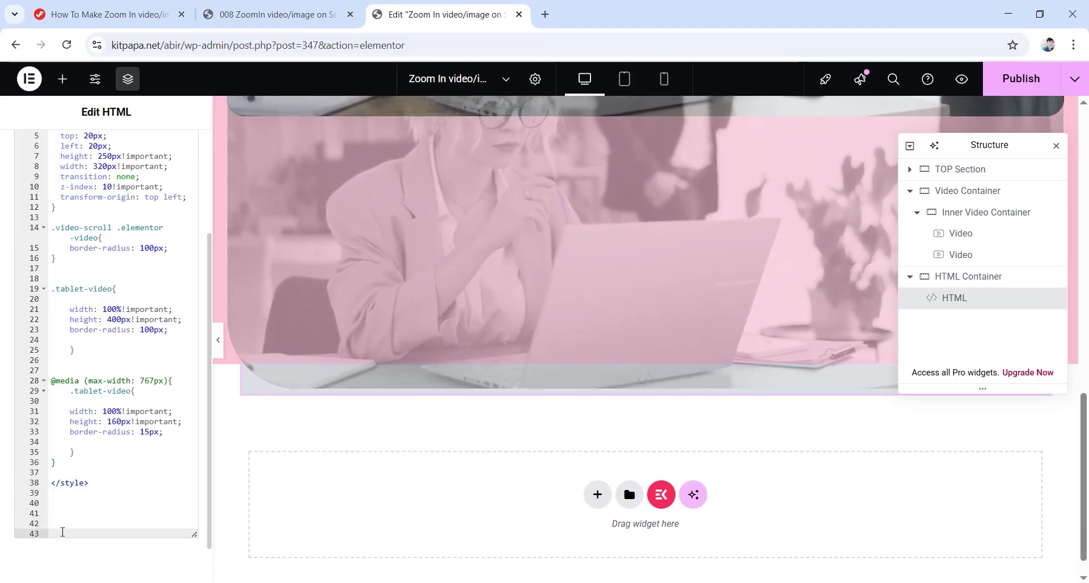
right_click(63, 532)
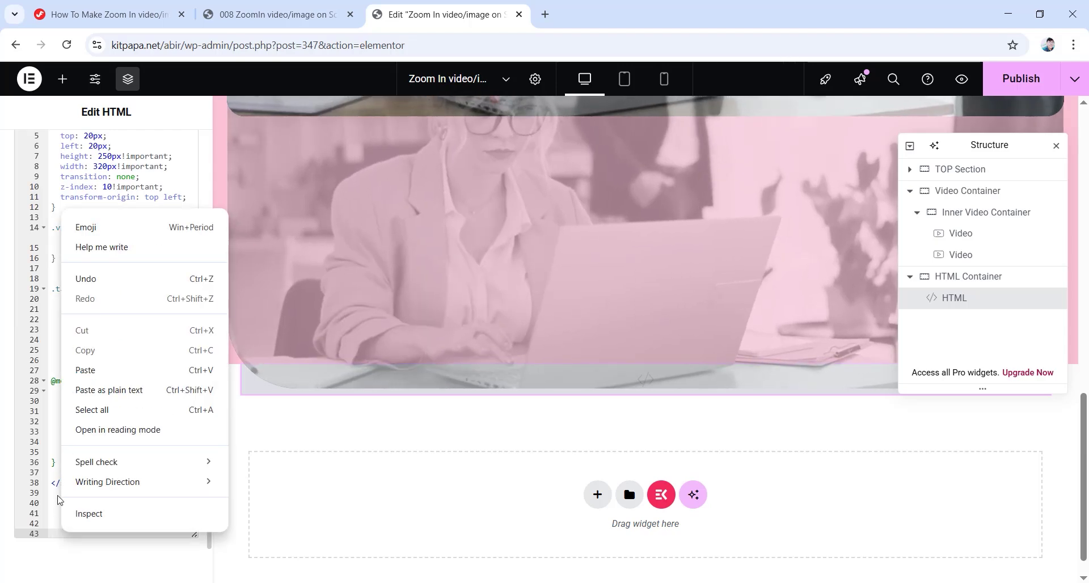
click(102, 371)
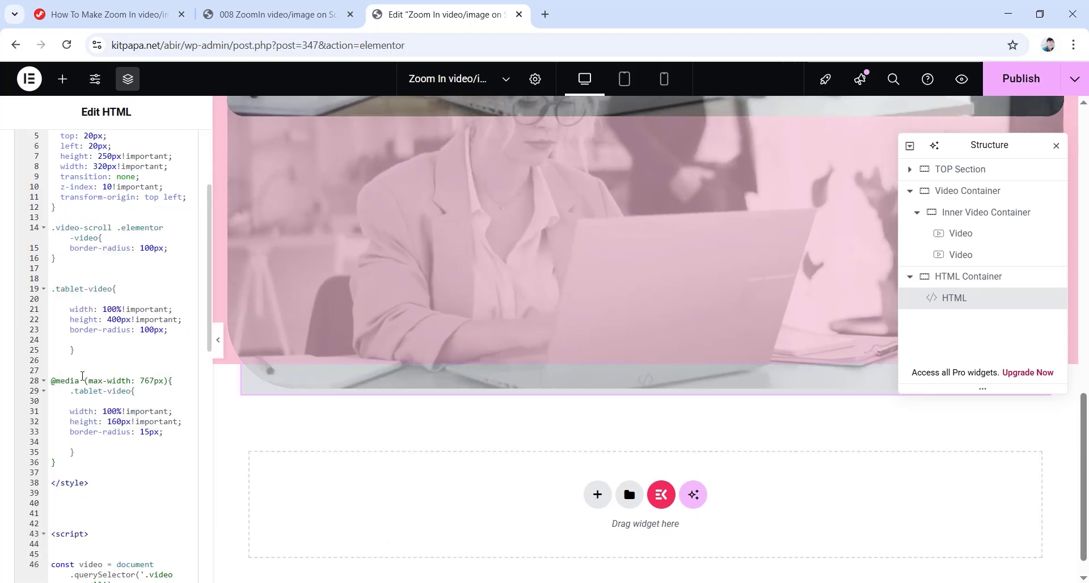
Scroll through the finished HTML widget code and return to the tutorial page.
scroll(85, 236, up, 3)
scroll(100, 312, down, 8)
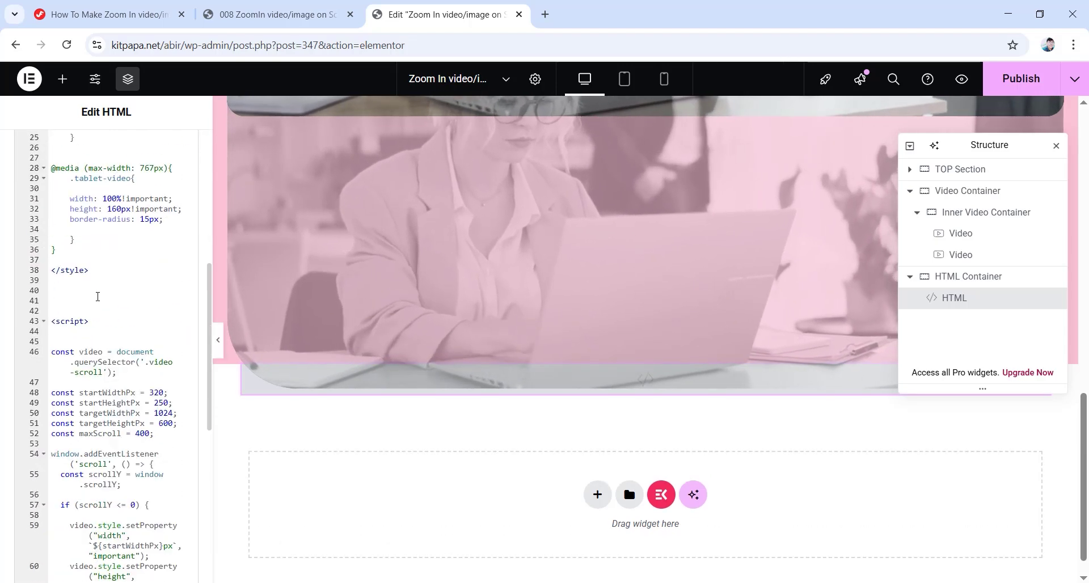
scroll(100, 383, down, 5)
scroll(107, 420, up, 9)
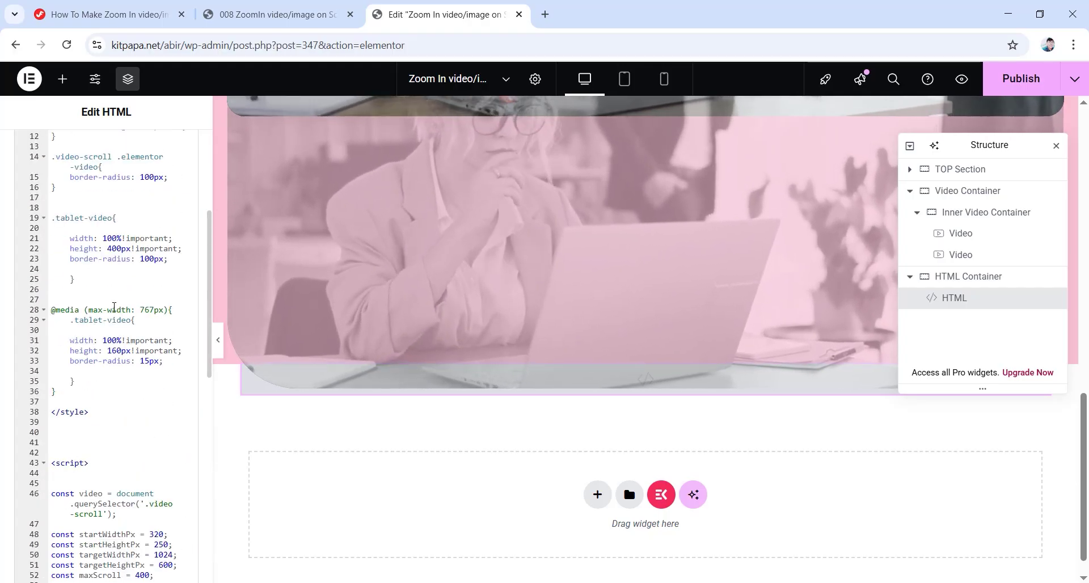
click(96, 6)
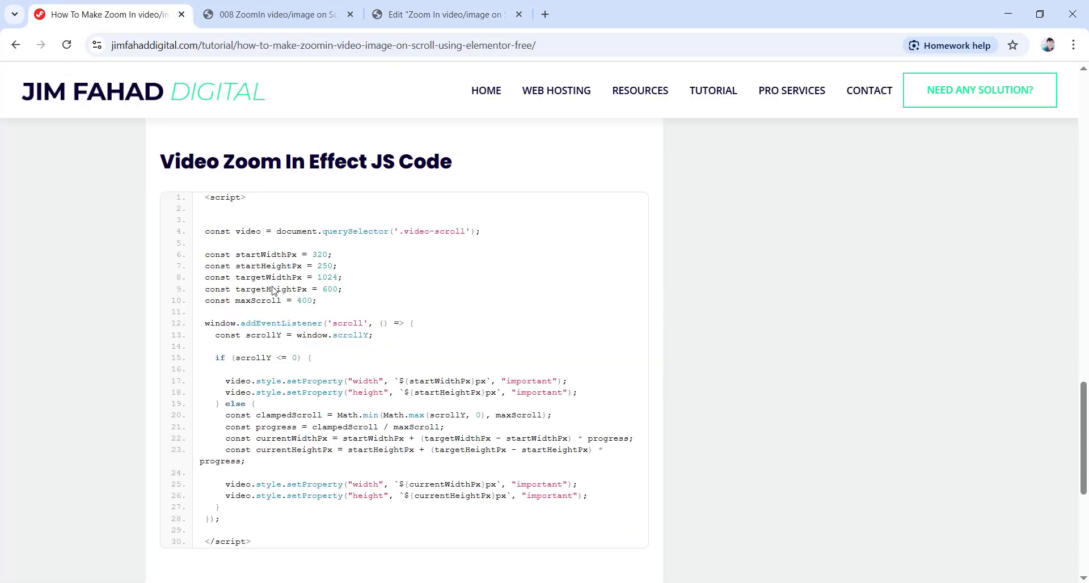
scroll(295, 301, up, 6)
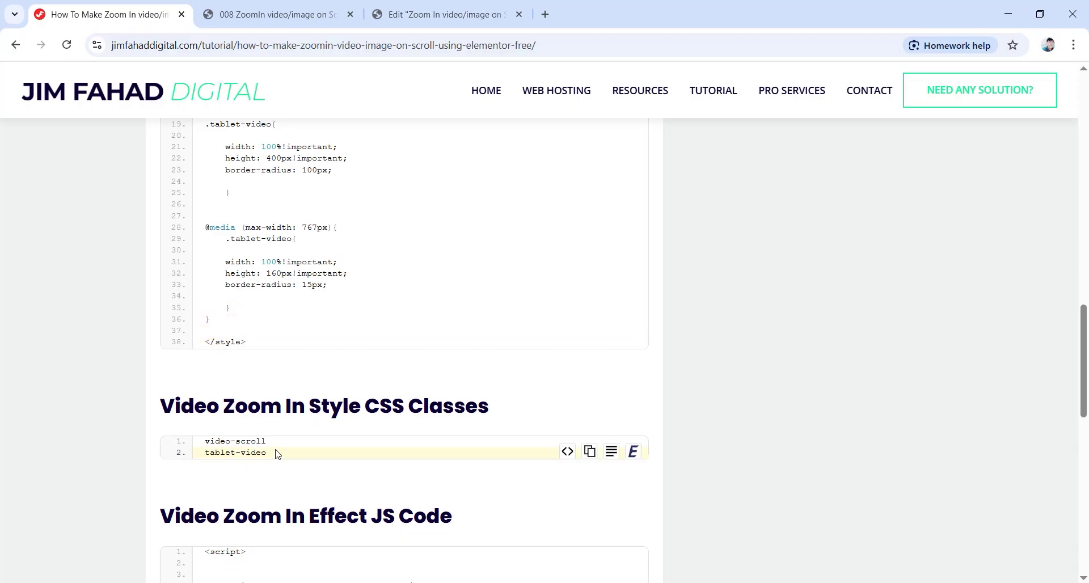
Copy 'video-scroll' from the tutorial and paste it into the first video's CSS Classes field.
right_click(226, 438)
click(264, 295)
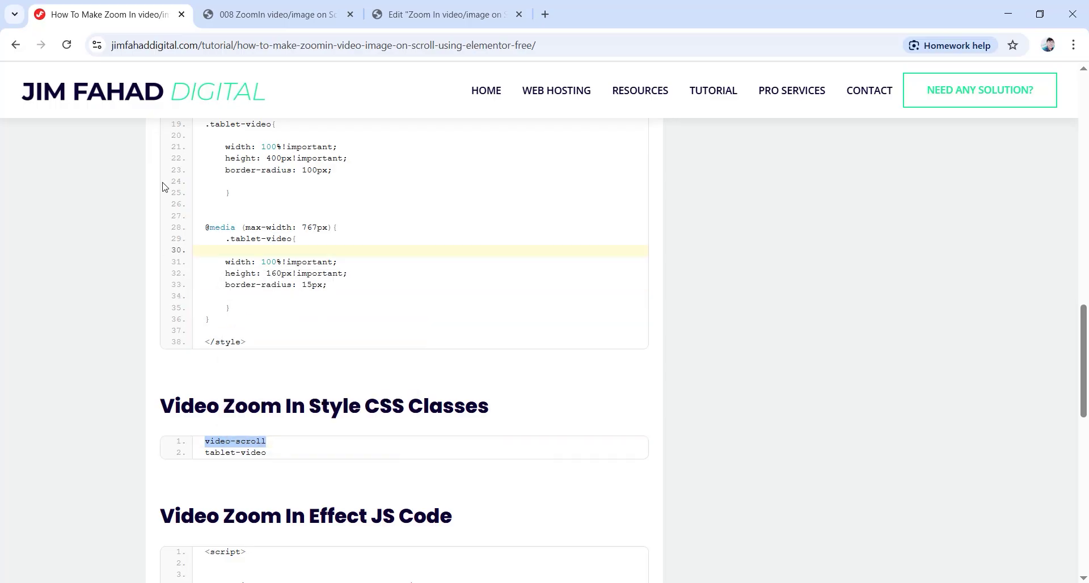
click(397, 13)
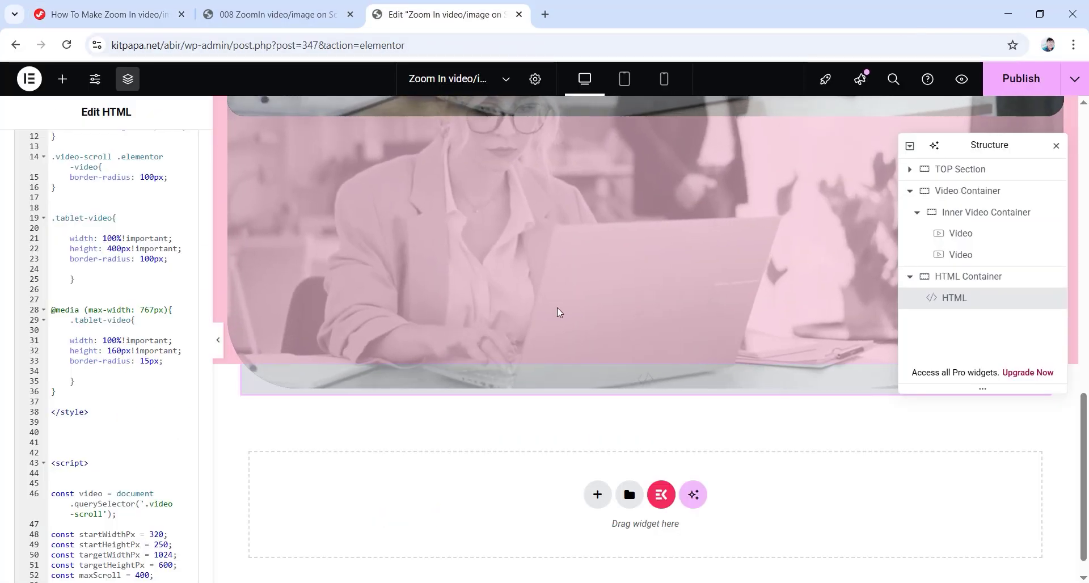
click(975, 234)
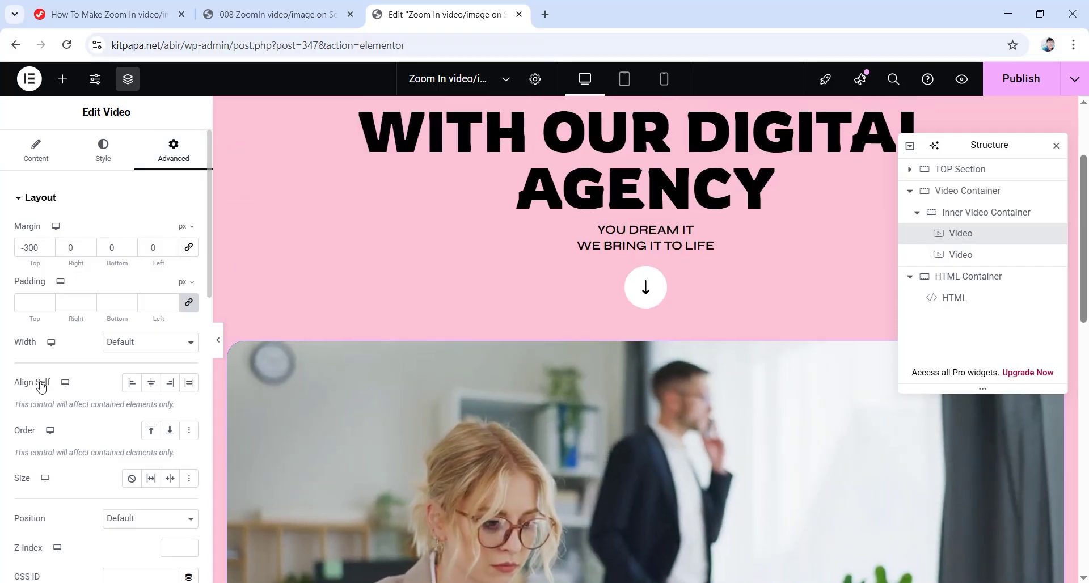
scroll(61, 390, down, 4)
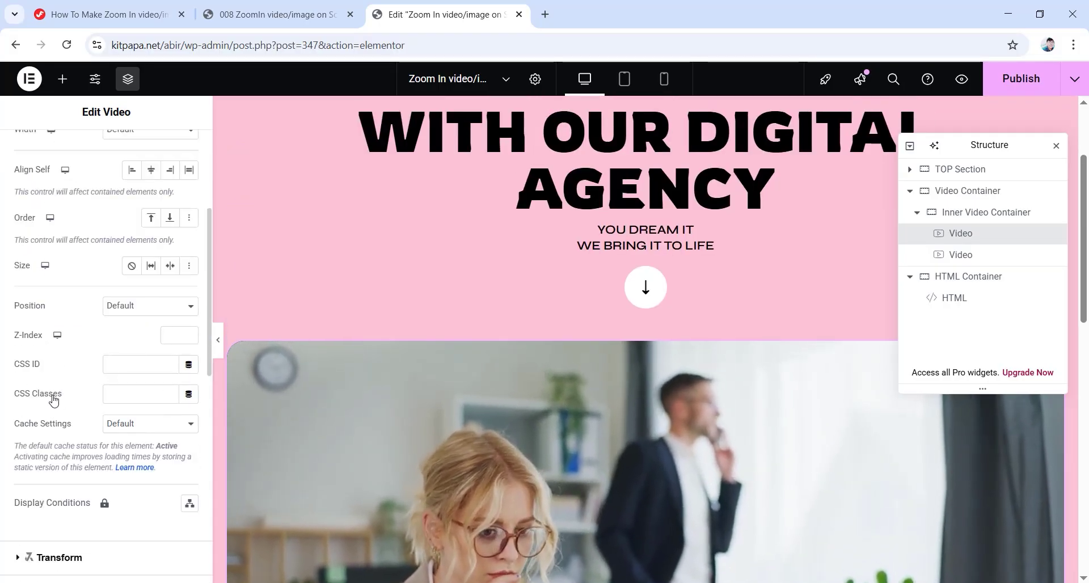
right_click(119, 396)
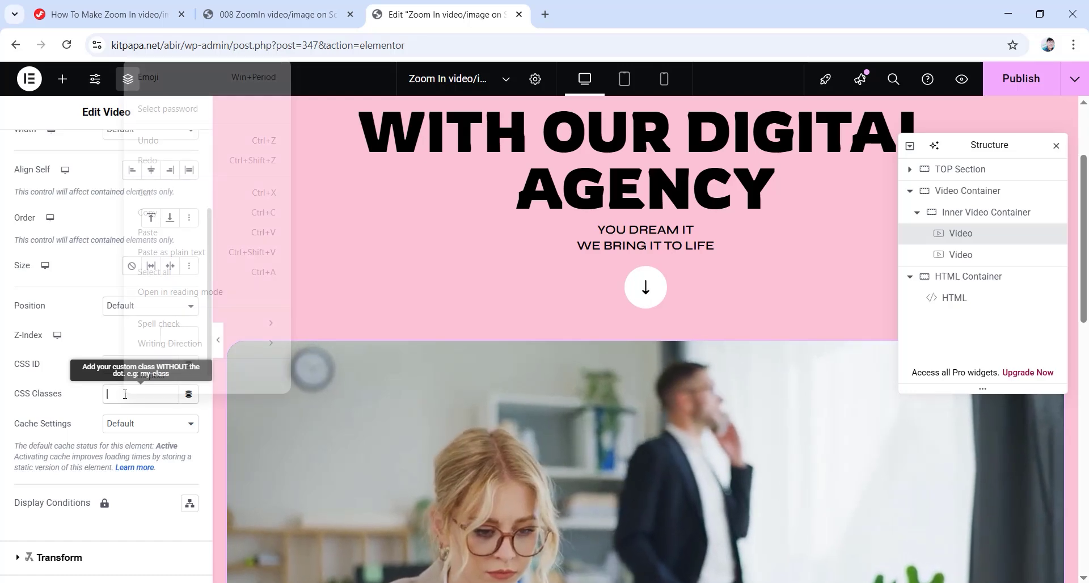
click(169, 232)
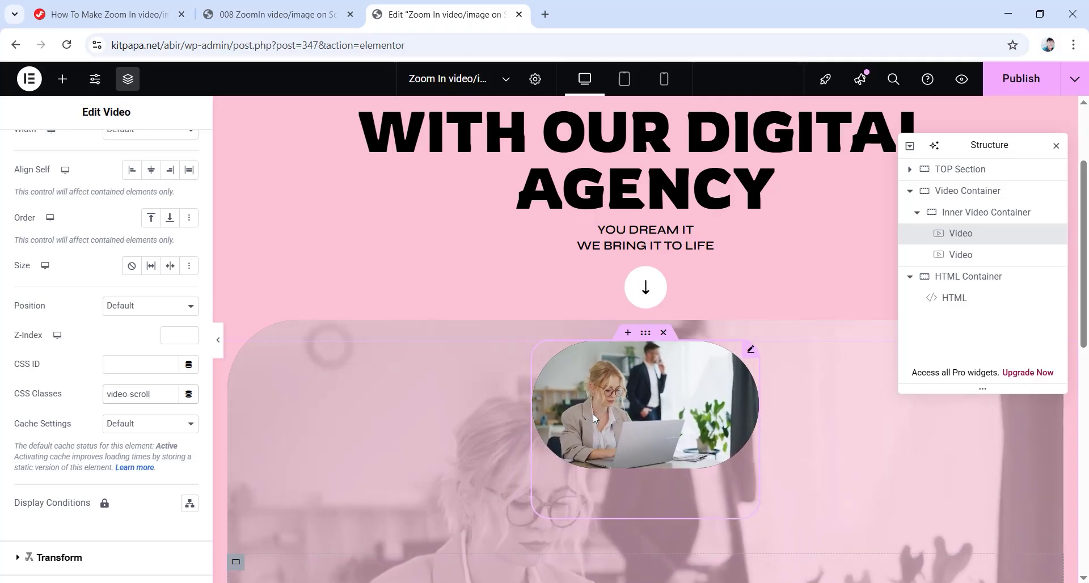
click(119, 7)
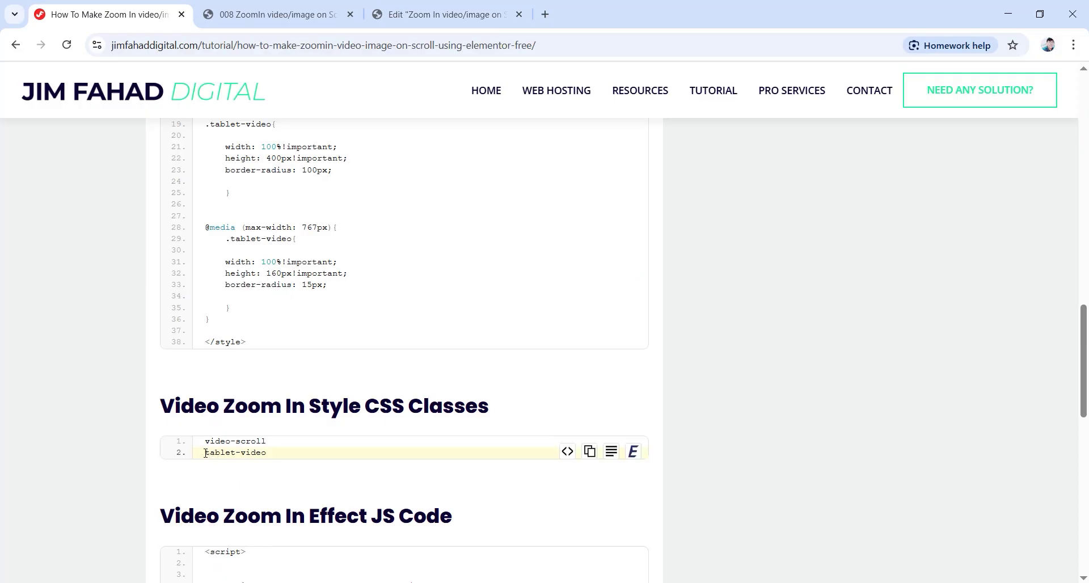
Copy 'tablet-video' and paste it into the second video's CSS Classes field.
right_click(241, 456)
click(267, 309)
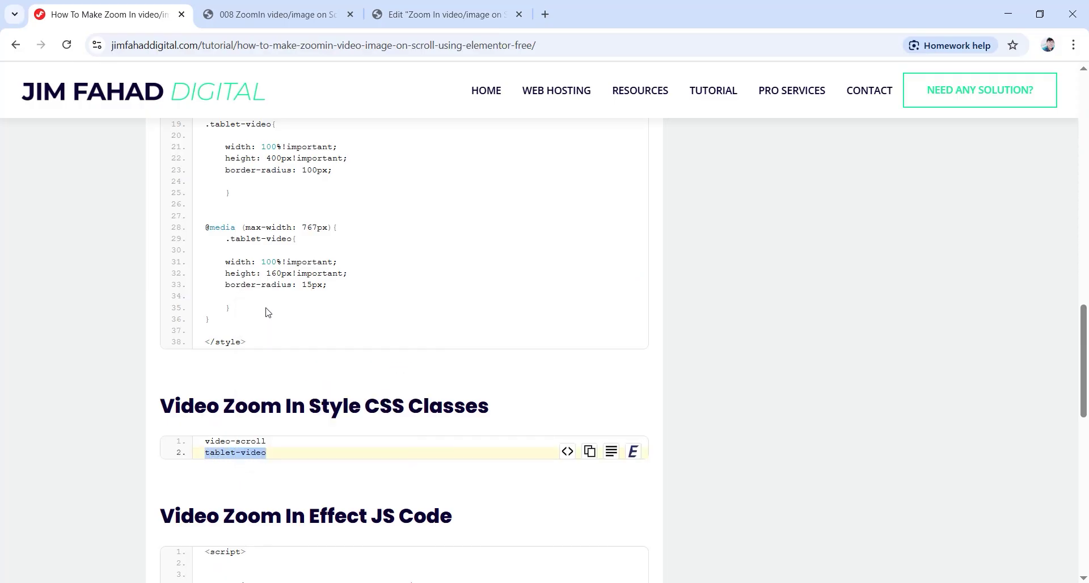
click(427, 4)
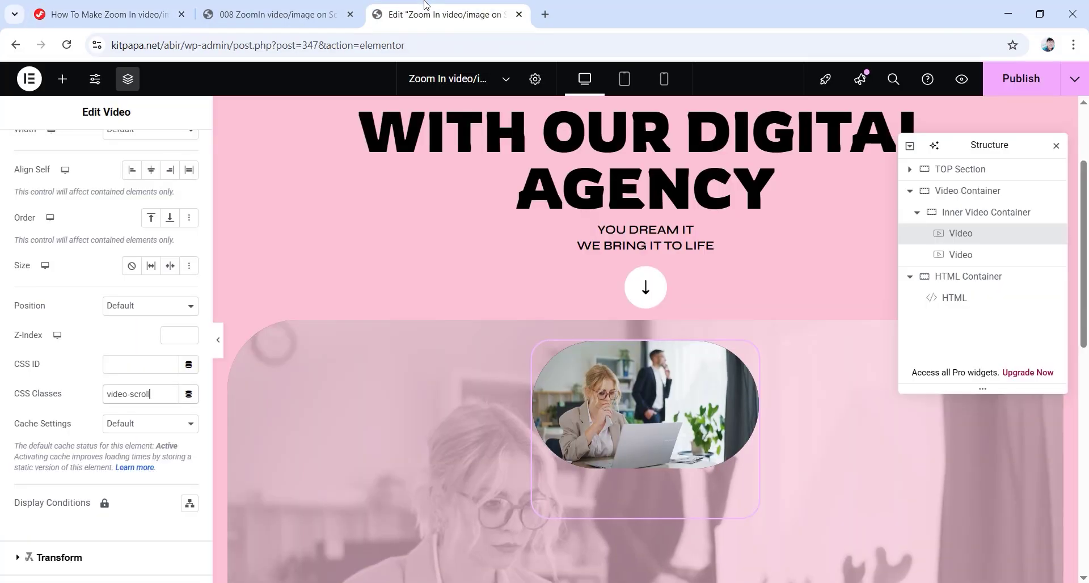
click(967, 257)
scroll(102, 368, down, 3)
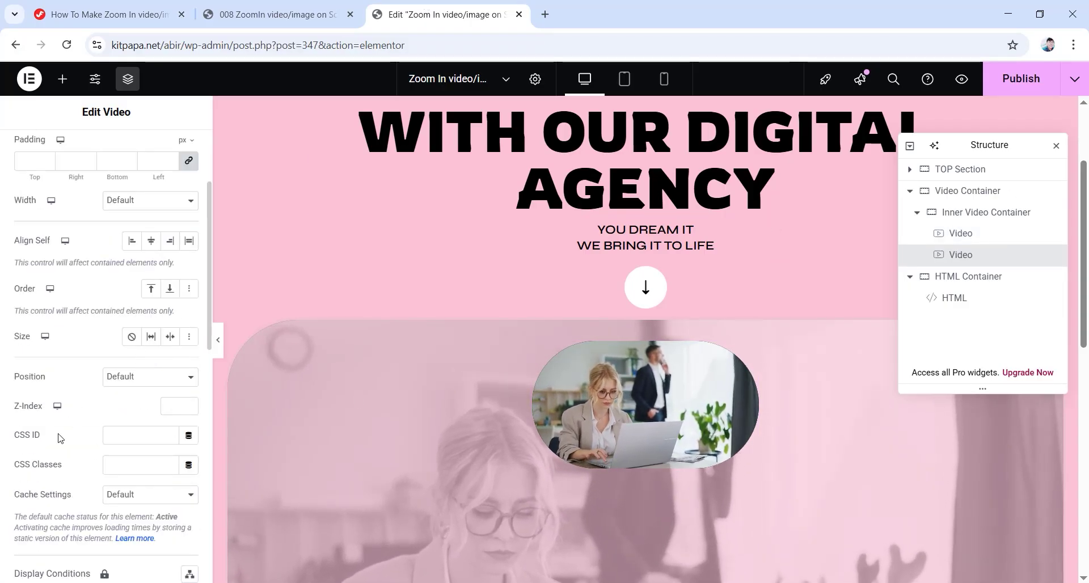
right_click(115, 464)
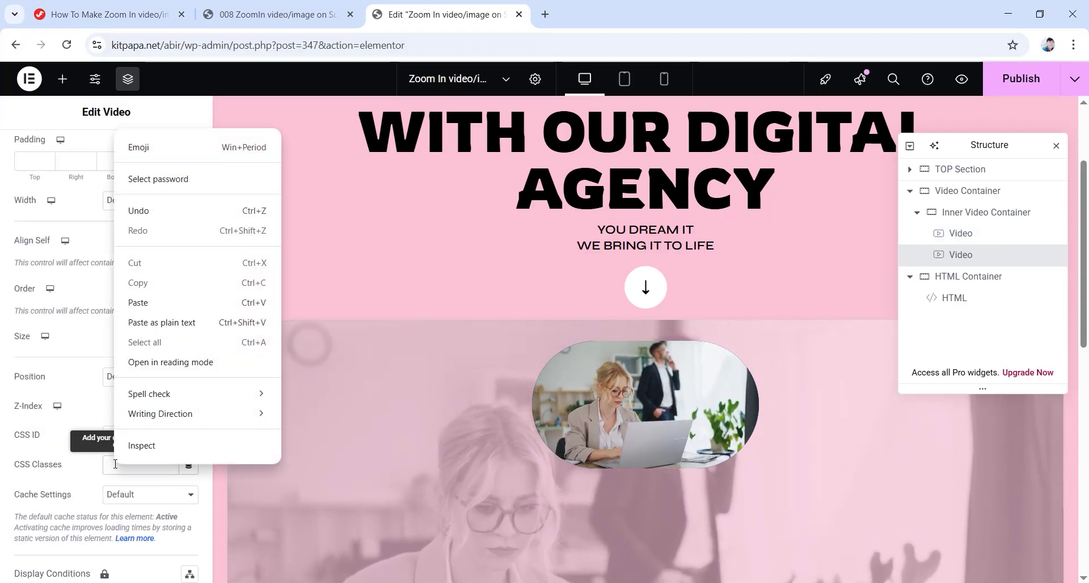
click(139, 303)
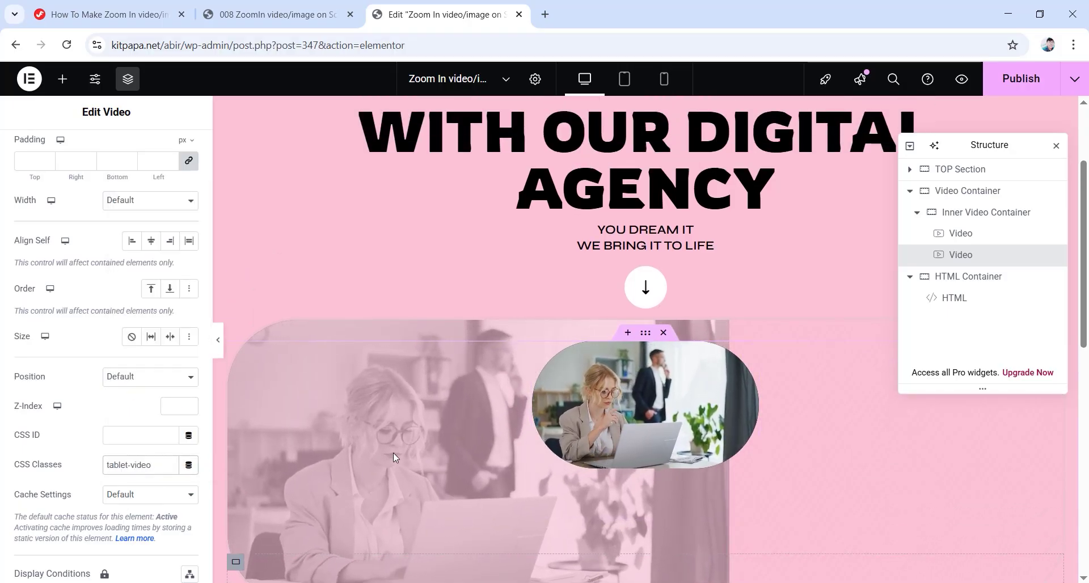
Publish the page changes and switch to the tablet preview.
scroll(393, 453, down, 1)
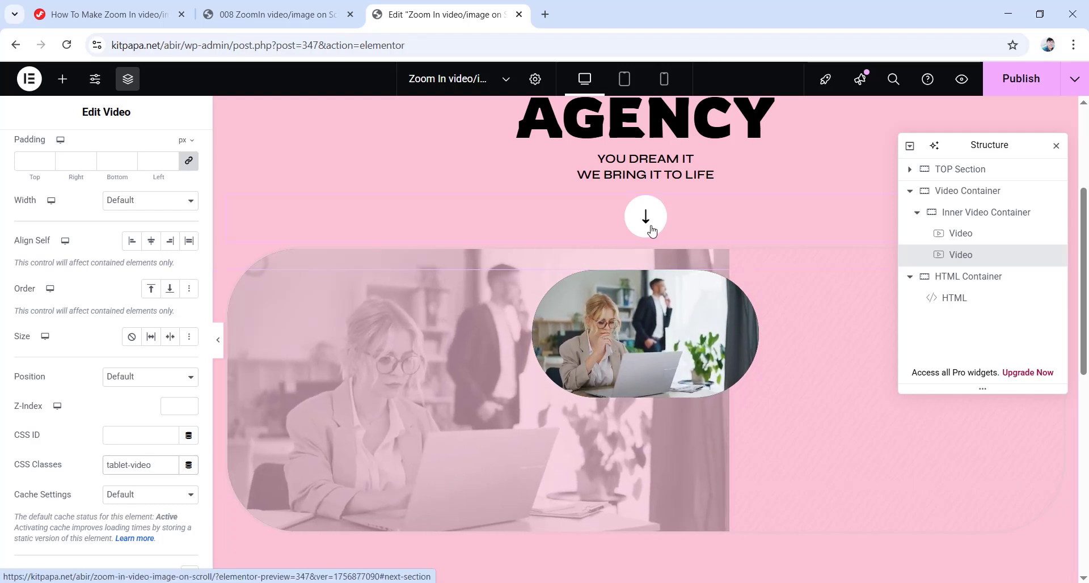
click(1022, 91)
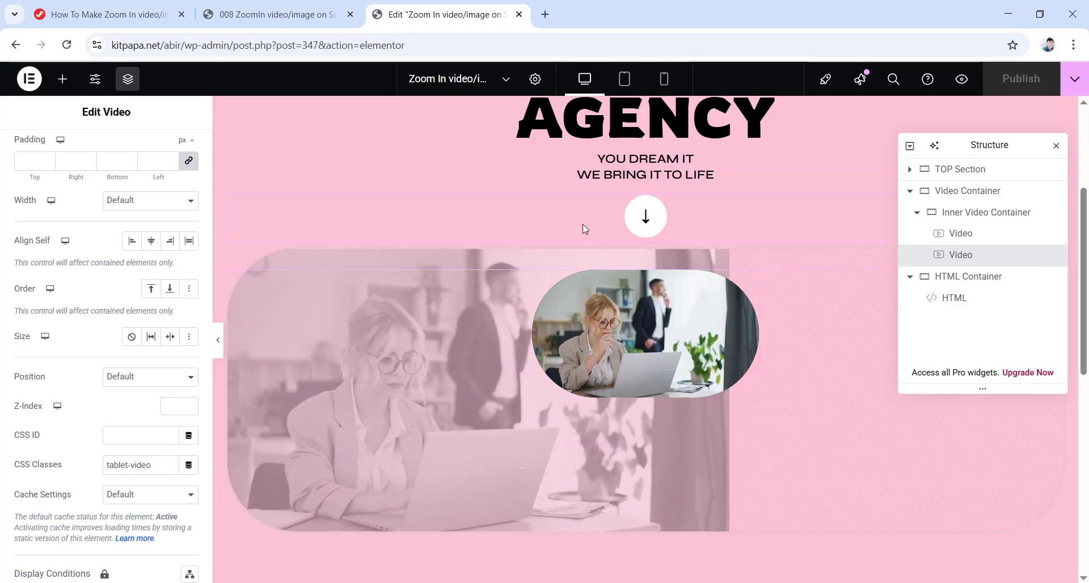
click(625, 81)
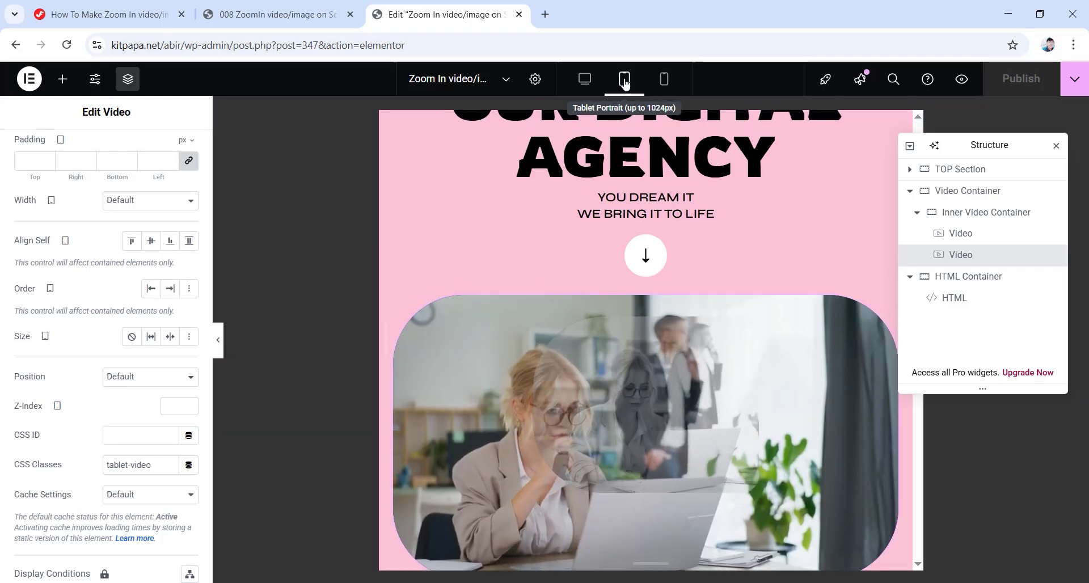
On tablet, set the Inner Video Container width to 100 and custom min height to 100%.
click(947, 193)
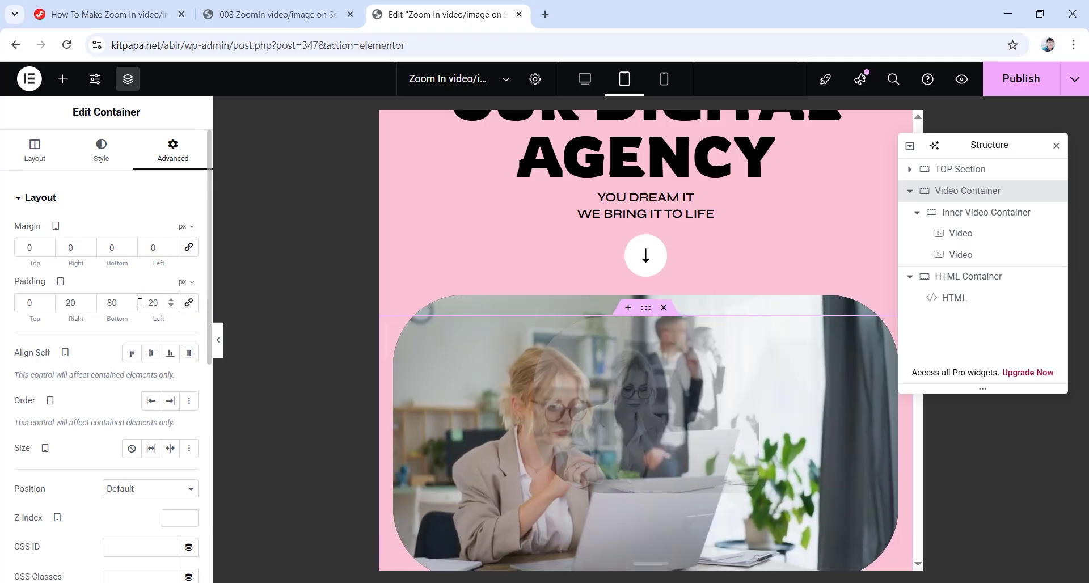
click(951, 217)
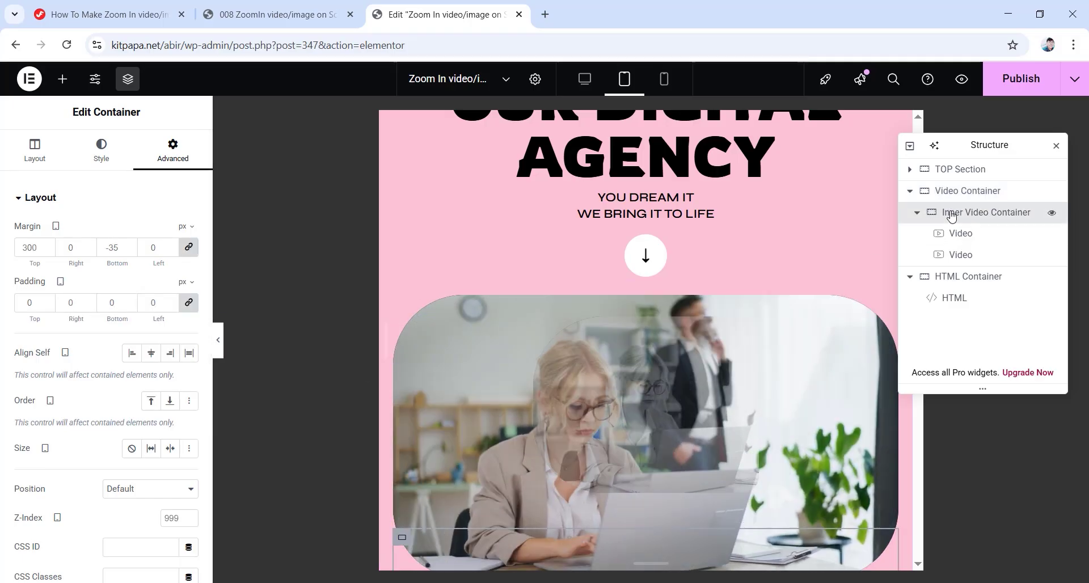
click(31, 147)
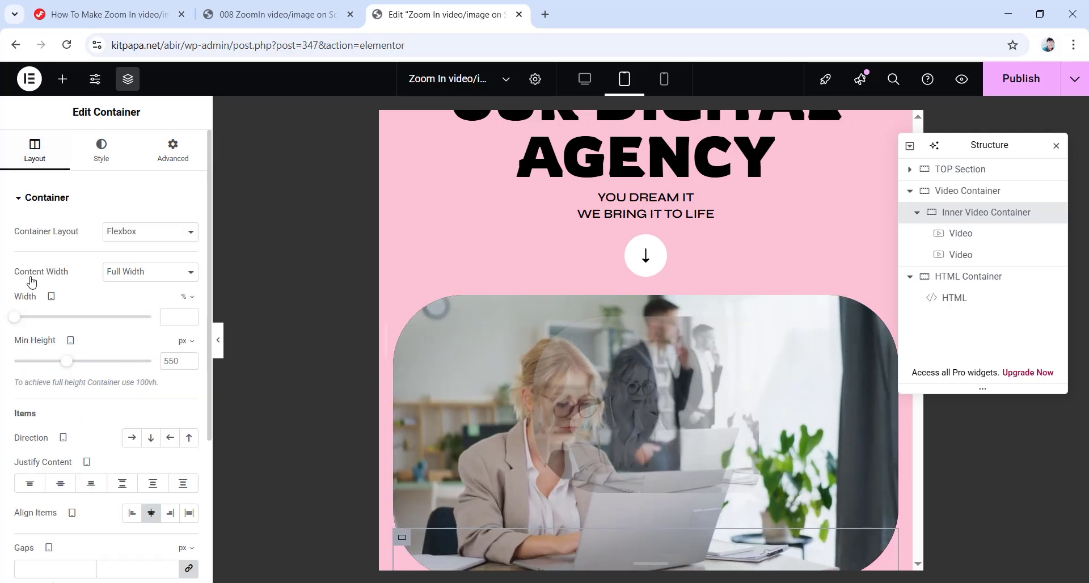
text(100)
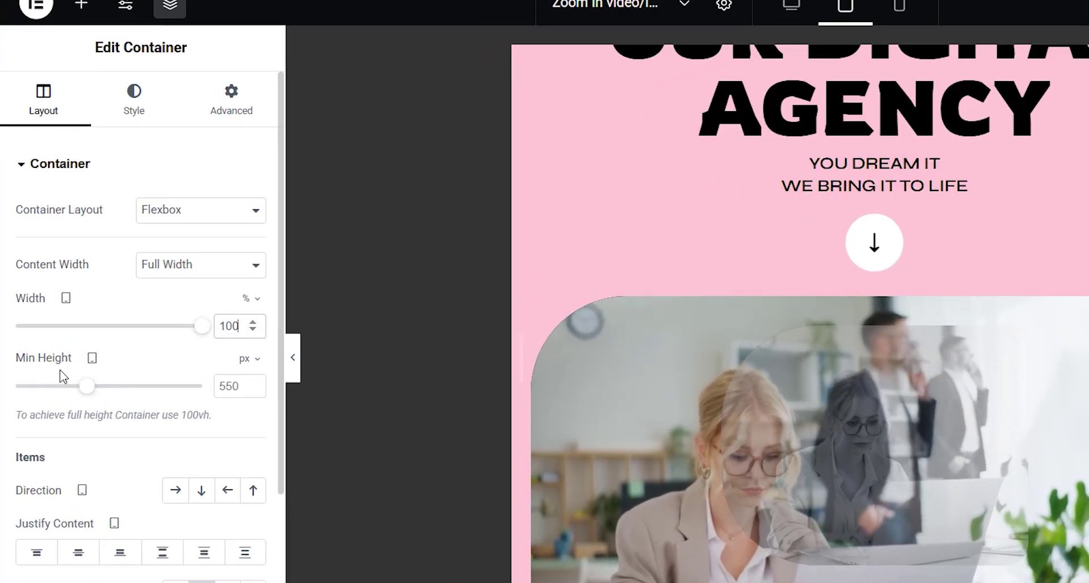
click(245, 358)
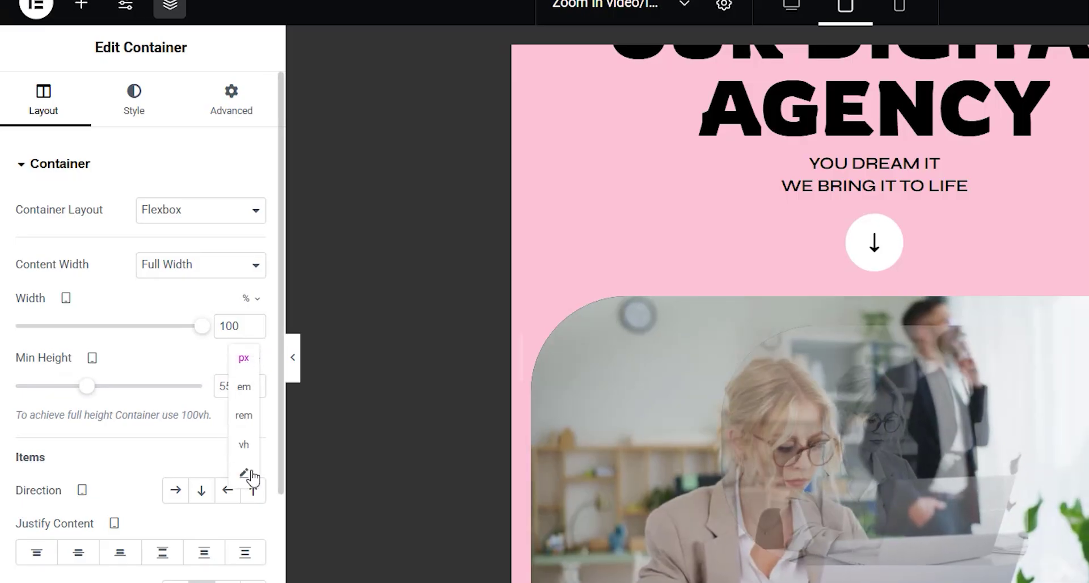
click(249, 474)
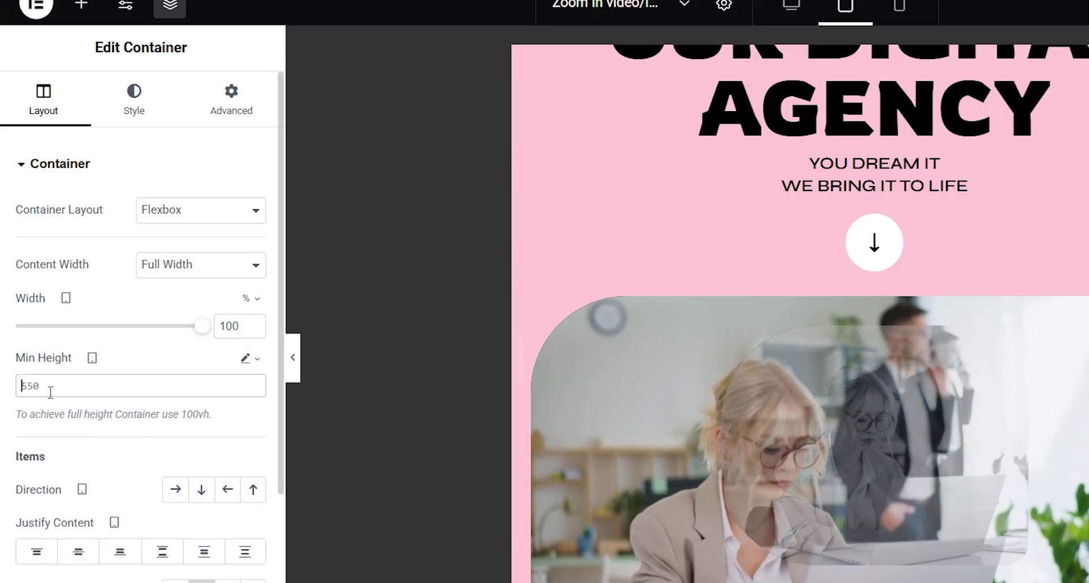
text(1)
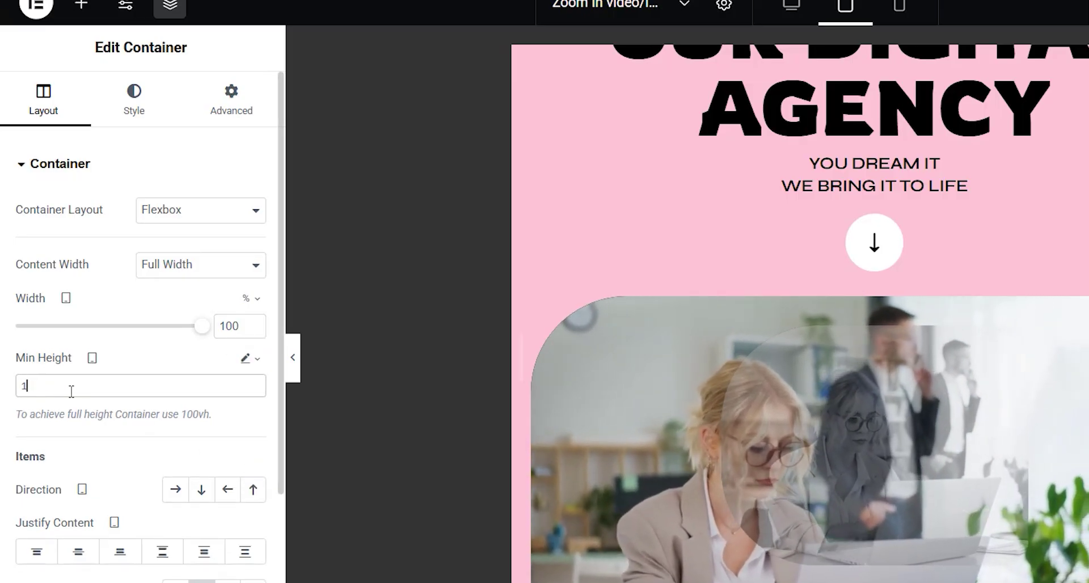
text(00%)
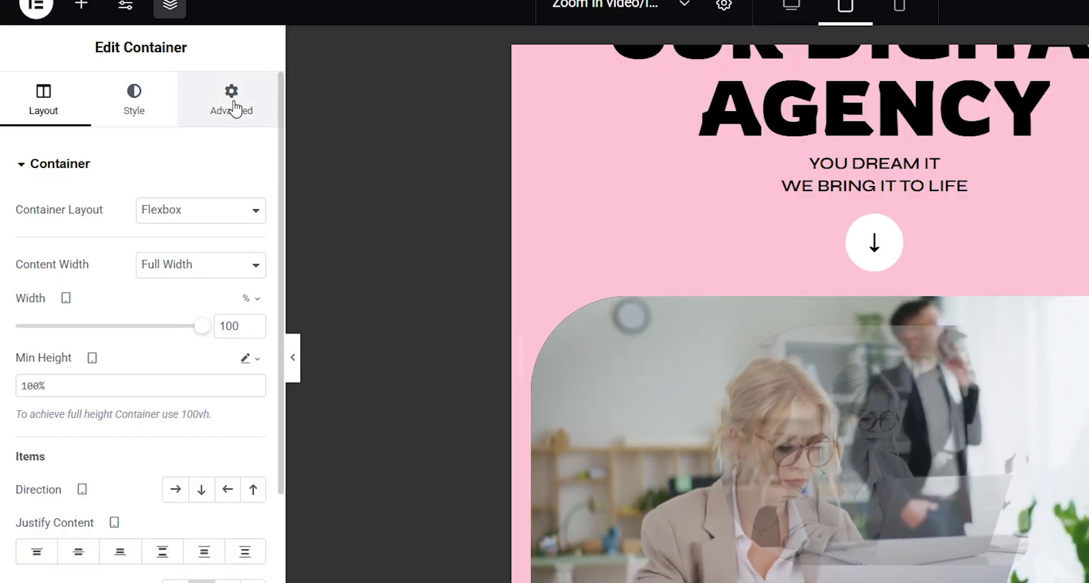
click(233, 105)
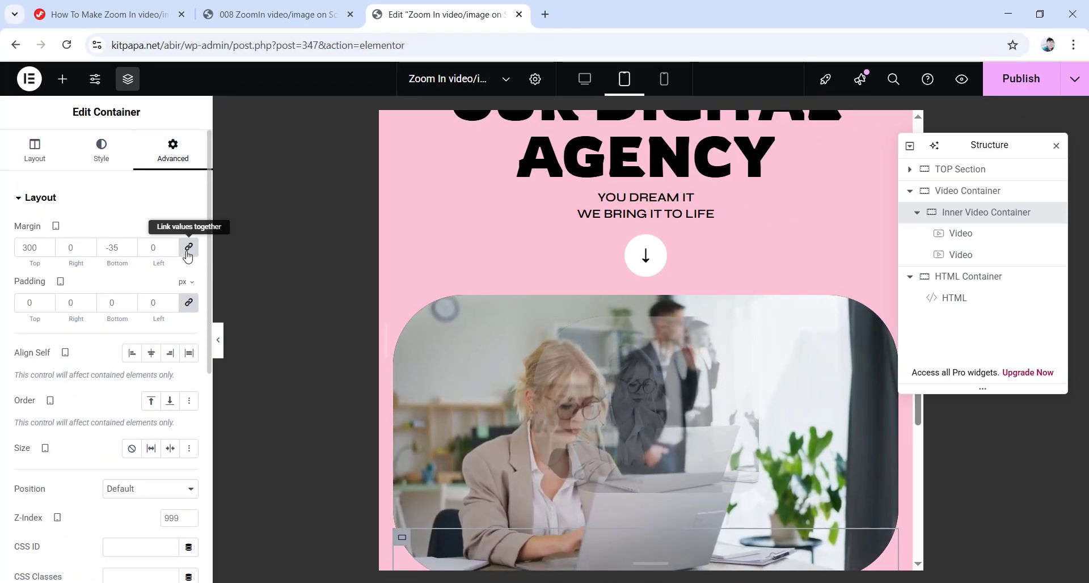
click(188, 252)
scroll(562, 389, up, 3)
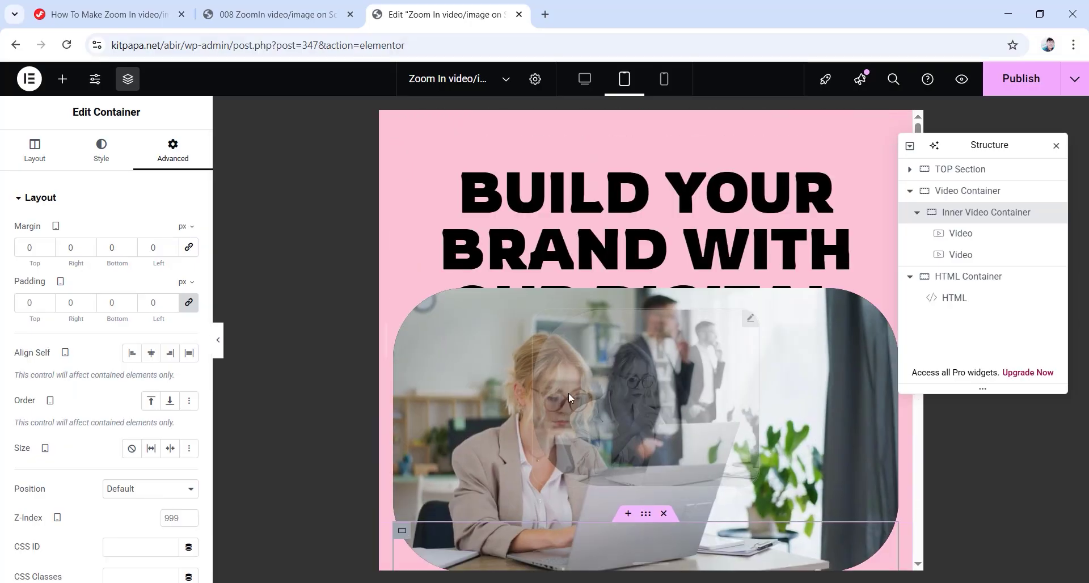
scroll(568, 397, down, 1)
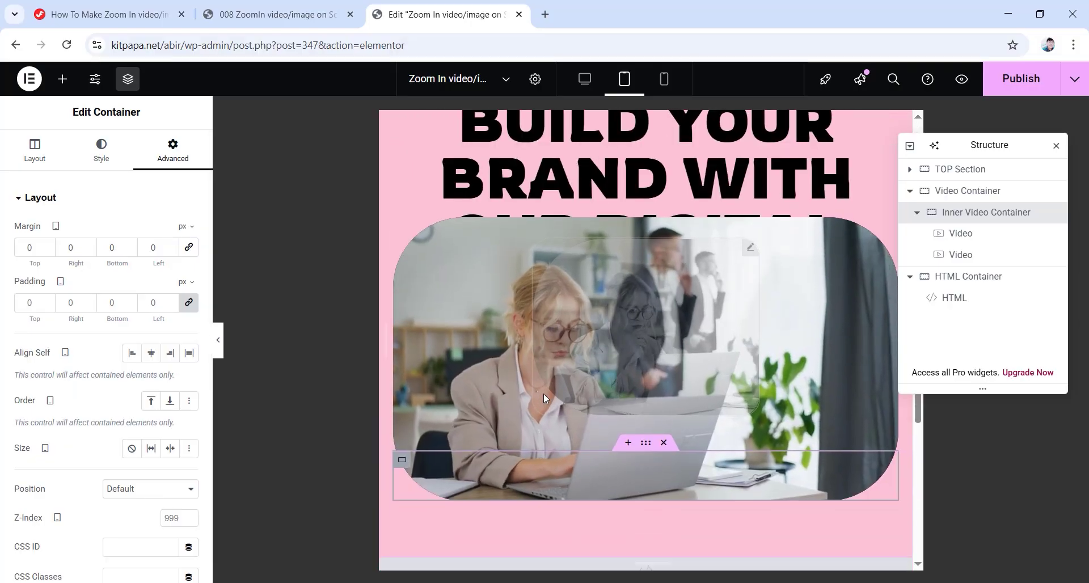
Zero both videos' tablet top margins and check the video's border settings.
click(957, 240)
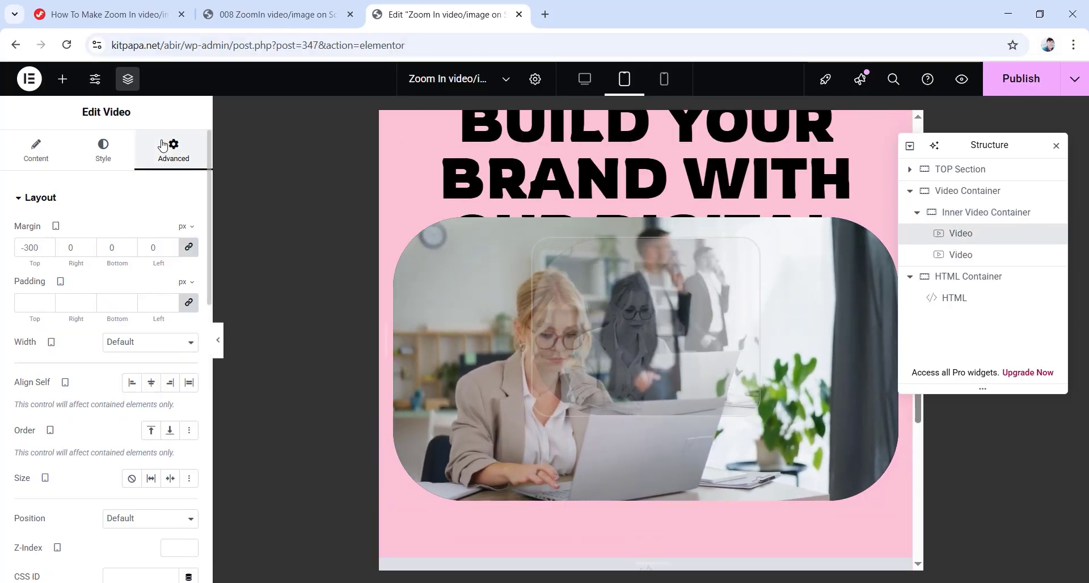
click(189, 247)
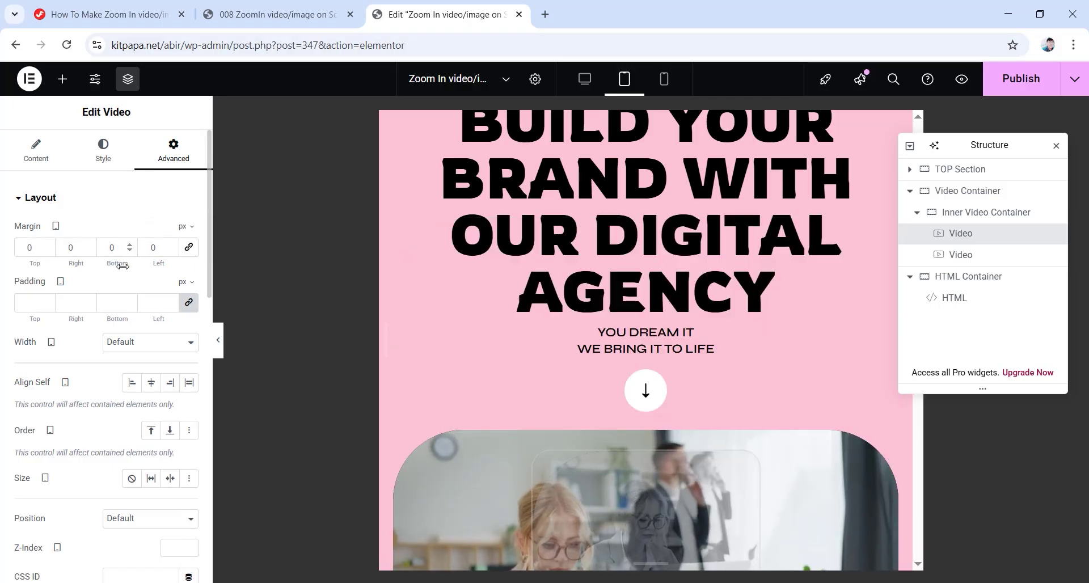
click(951, 256)
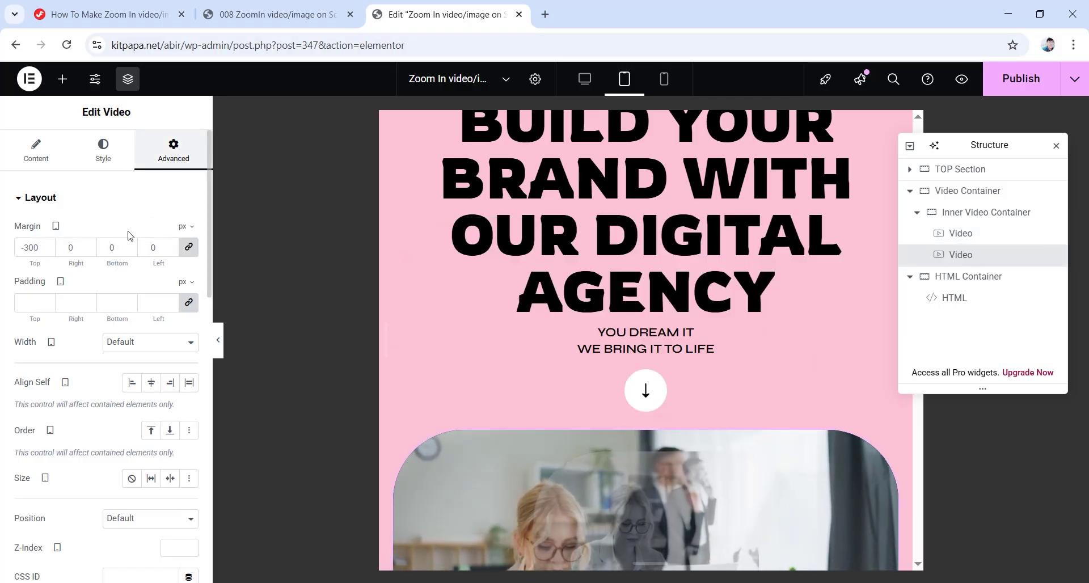
click(188, 248)
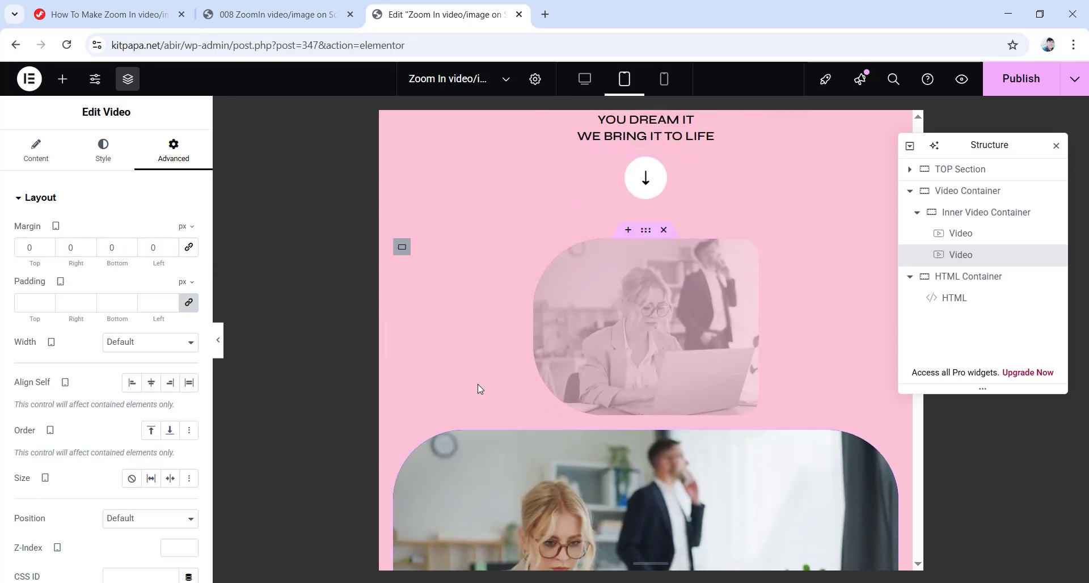
scroll(40, 429, down, 7)
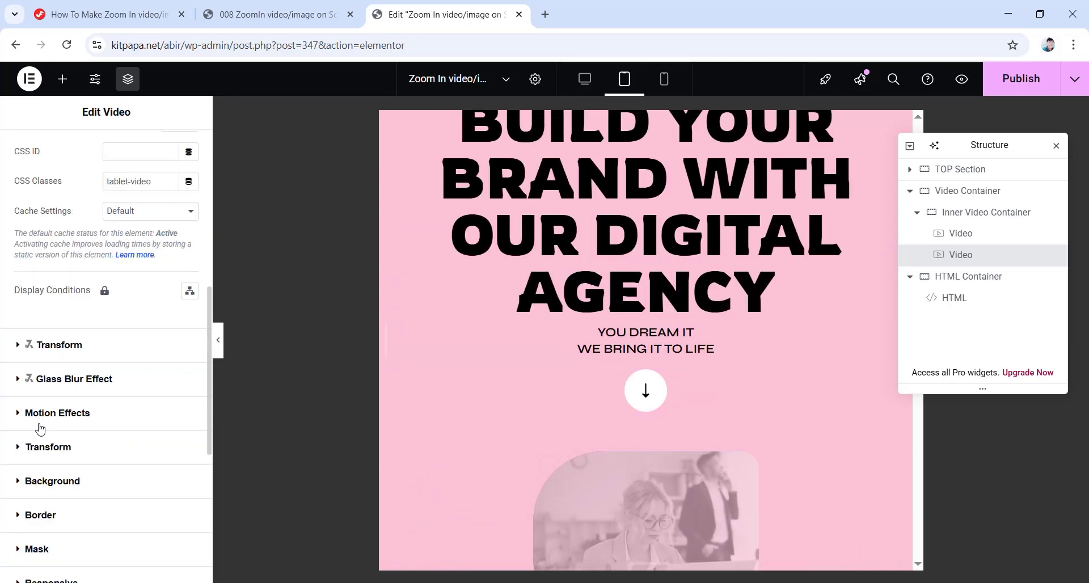
click(34, 515)
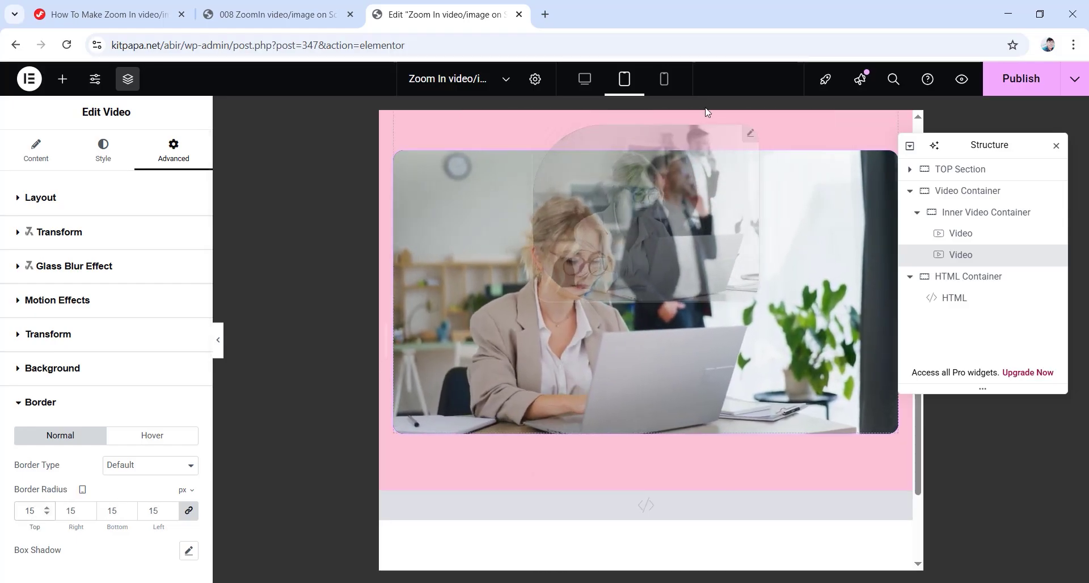
click(664, 80)
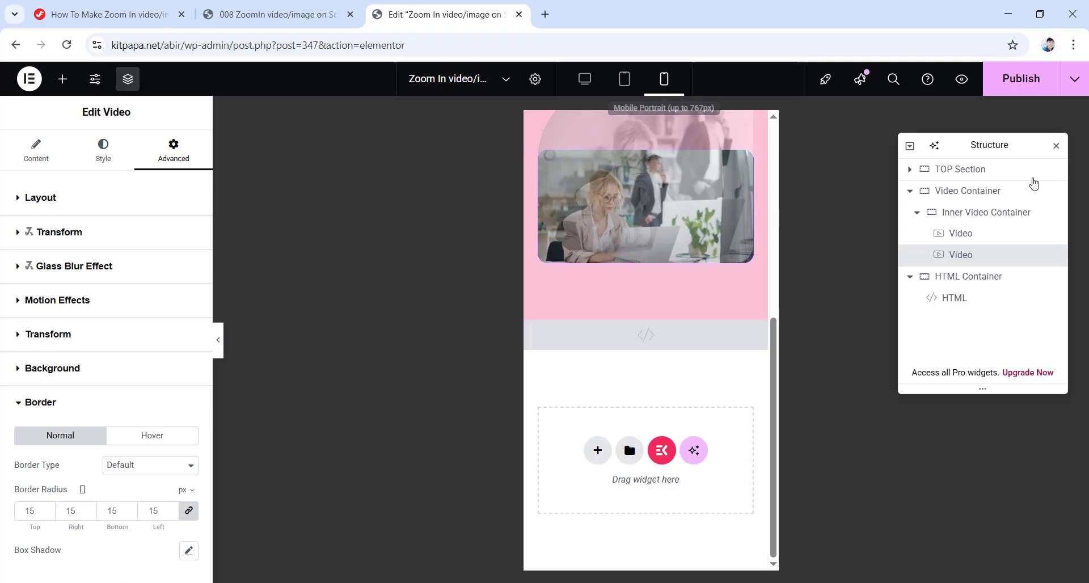
Set the Video Container's mobile left padding to 20, then return to desktop preview.
click(960, 192)
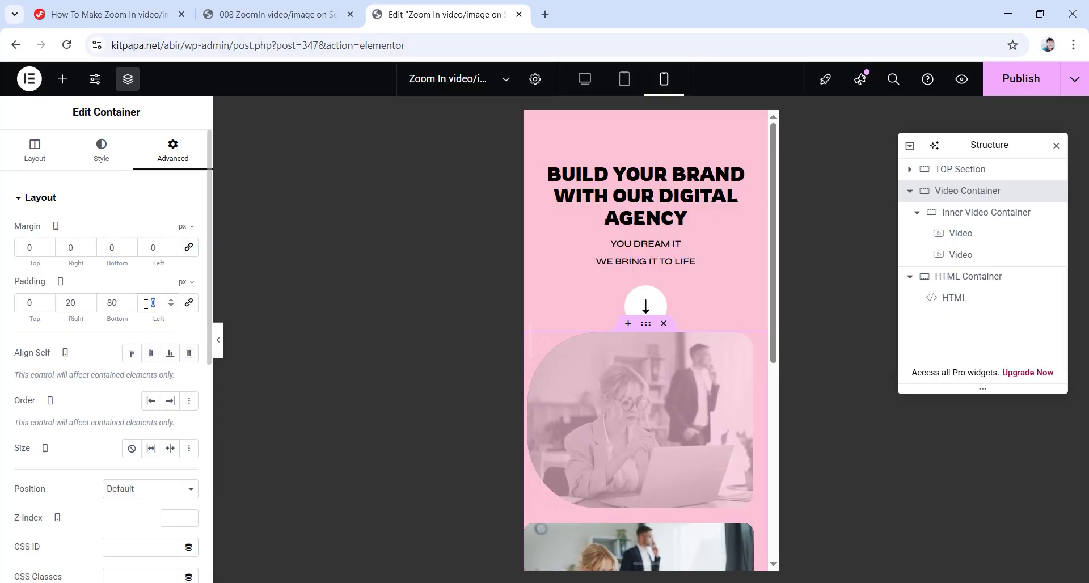
text(20)
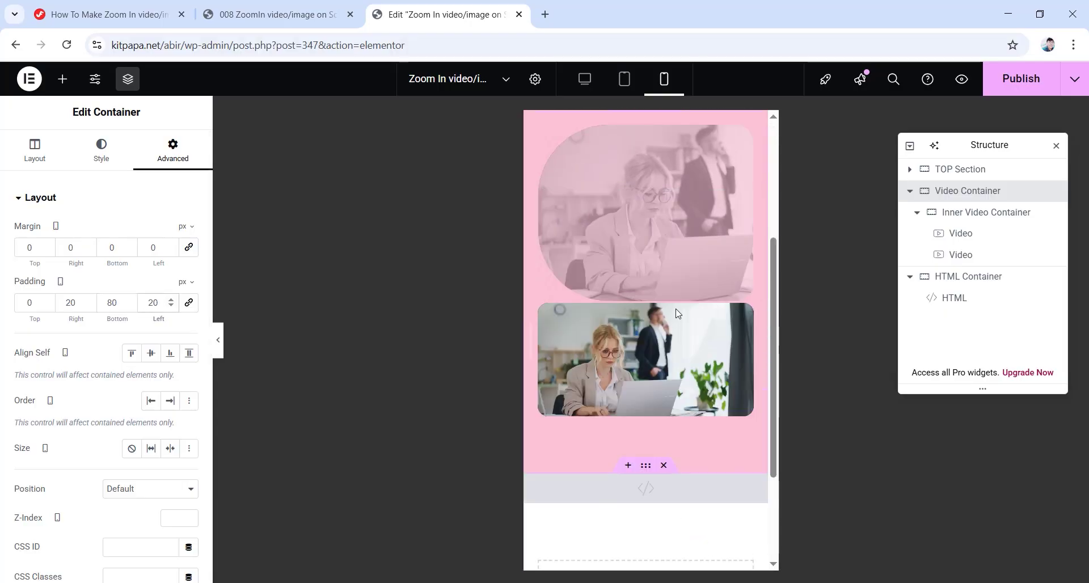
click(586, 83)
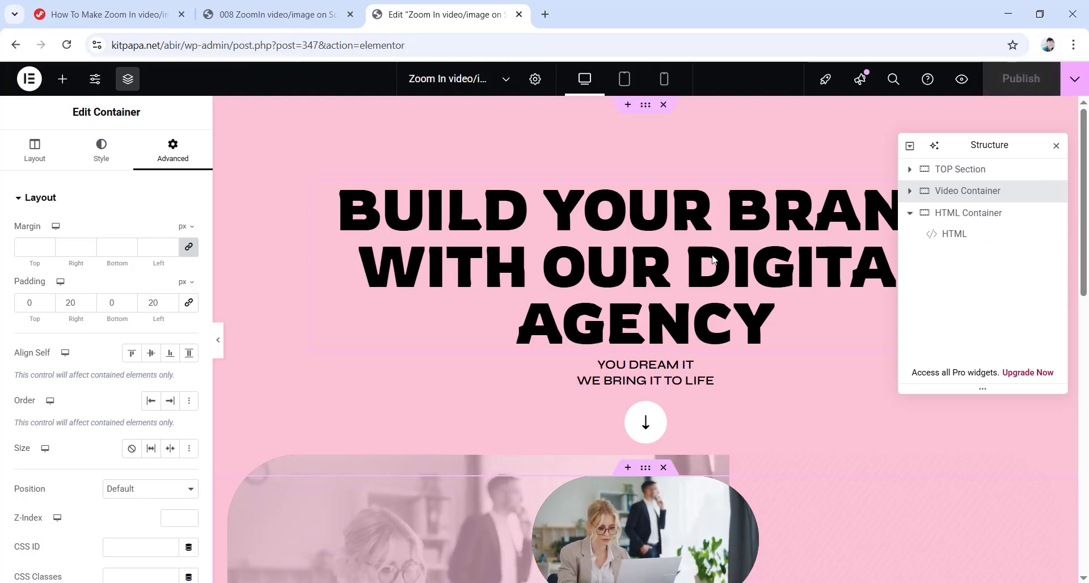
Collapse the HTML Container in the structure tree and load kitpapa.com in a new tab.
click(910, 213)
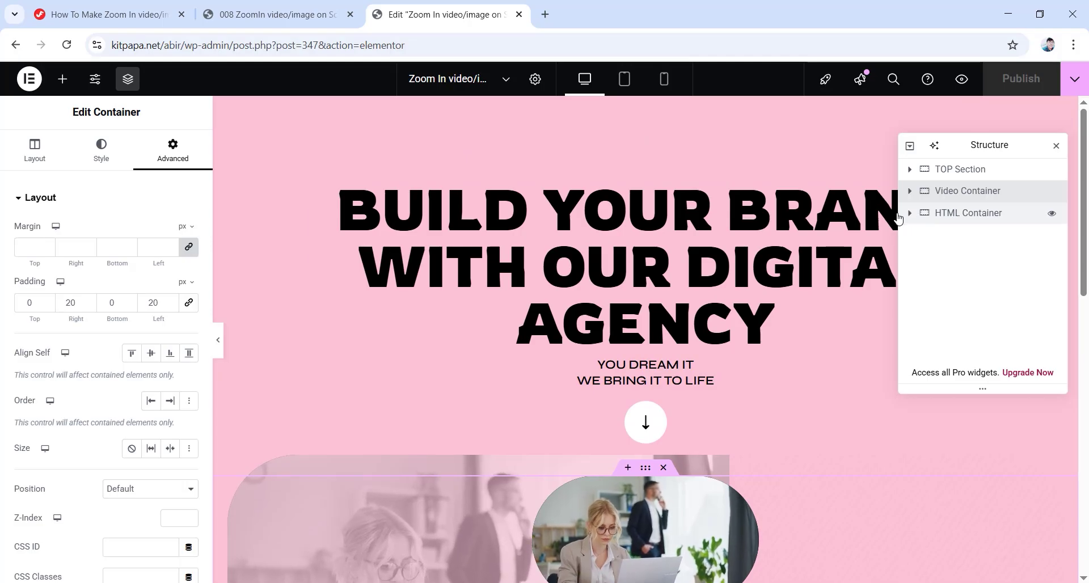
scroll(624, 335, down, 5)
scroll(629, 341, down, 1)
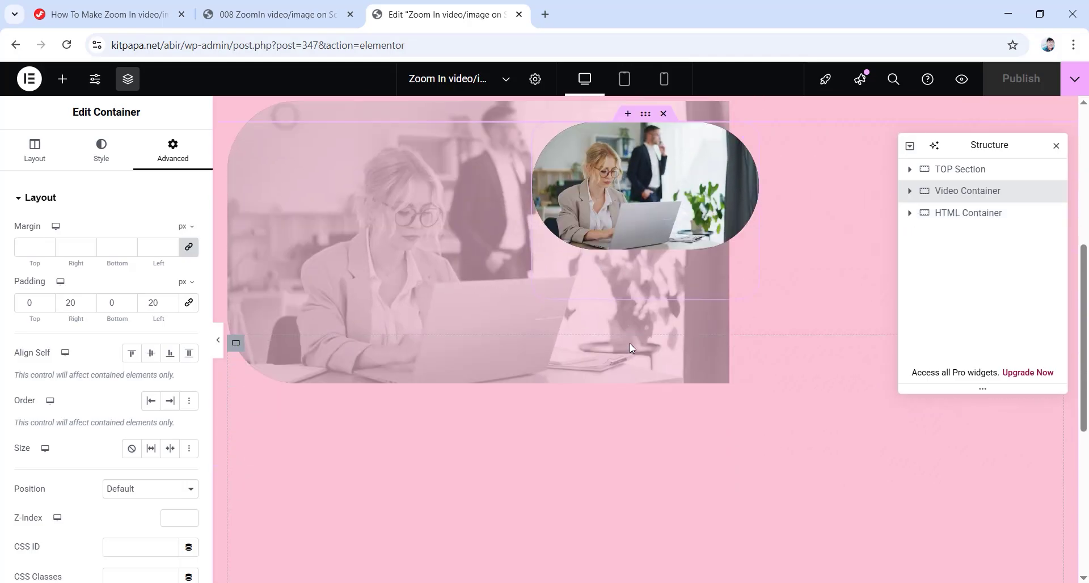
scroll(630, 343, down, 5)
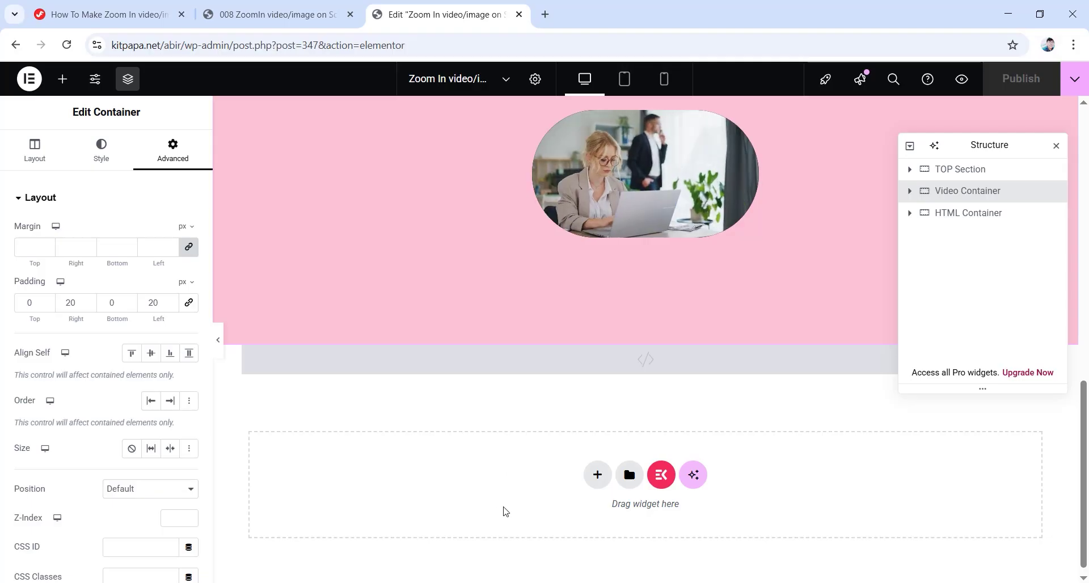
click(545, 14)
scroll(549, 170, down, 15)
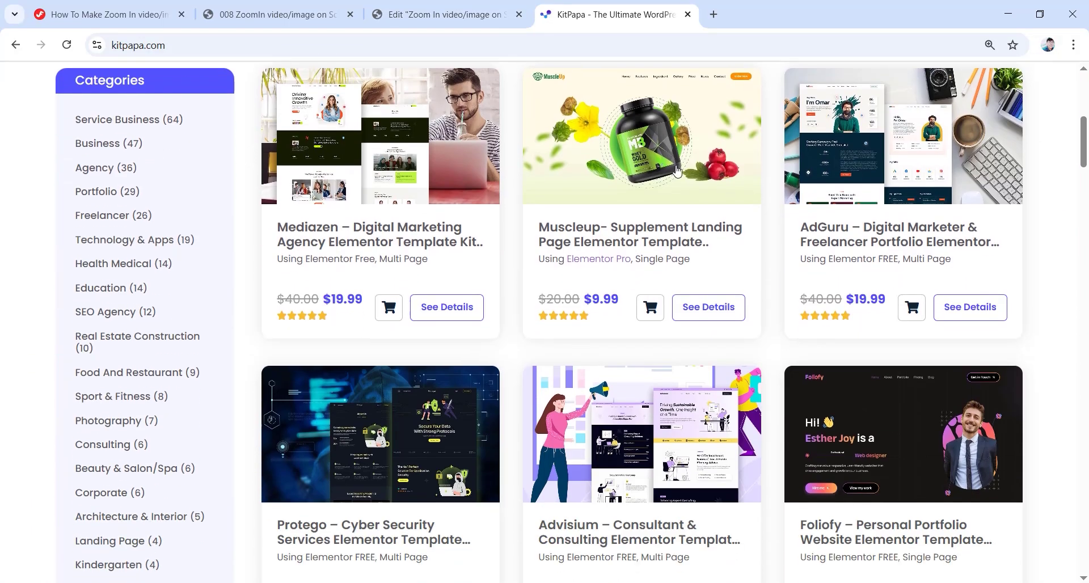
Browse KitPapa's Elementor template grid, then return to the 'Zoom In video/image' page editor.
scroll(602, 192, up, 15)
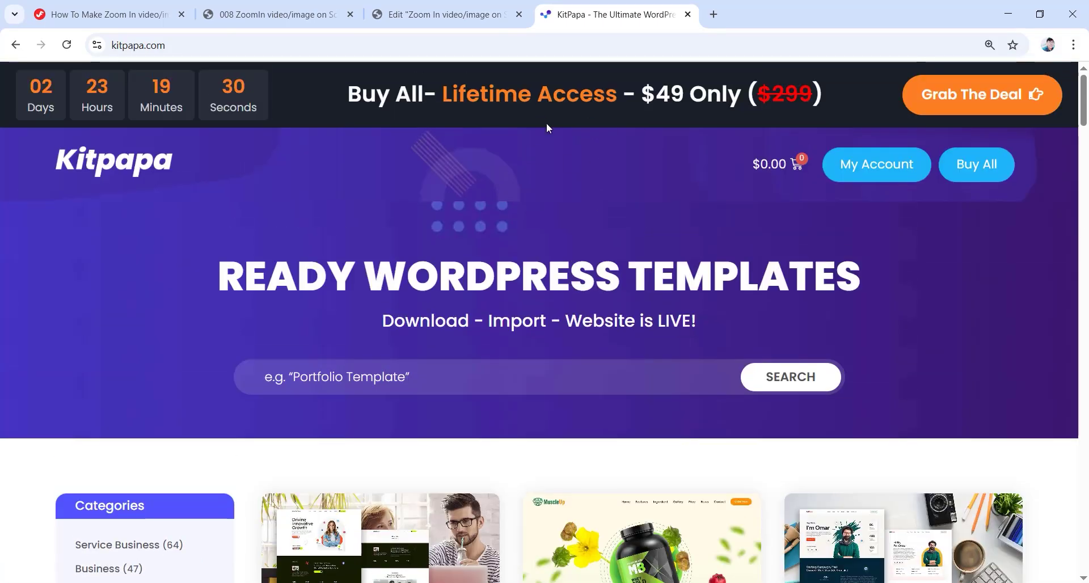
scroll(546, 122, down, 10)
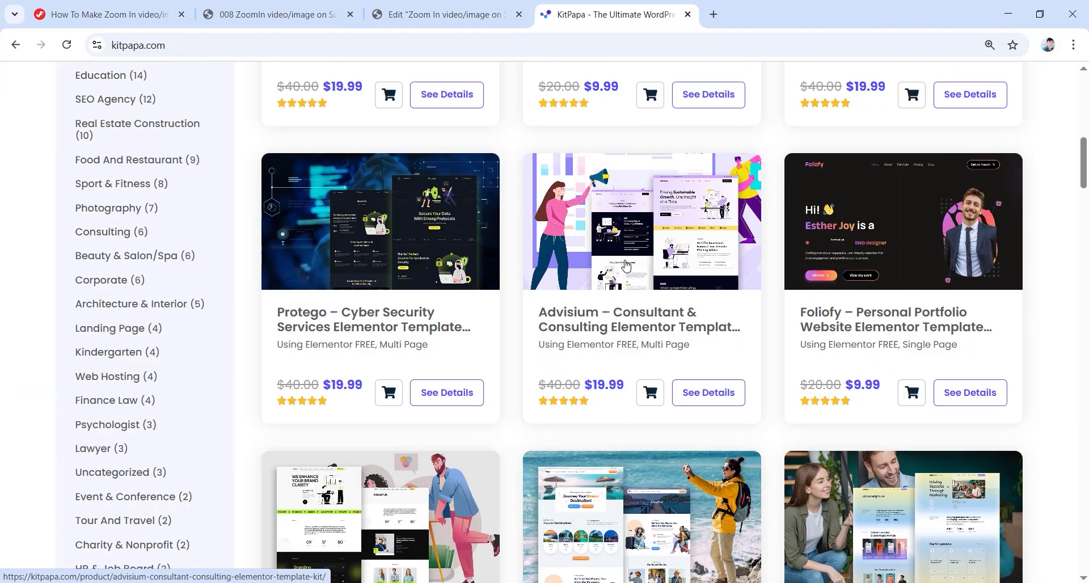
click(446, 14)
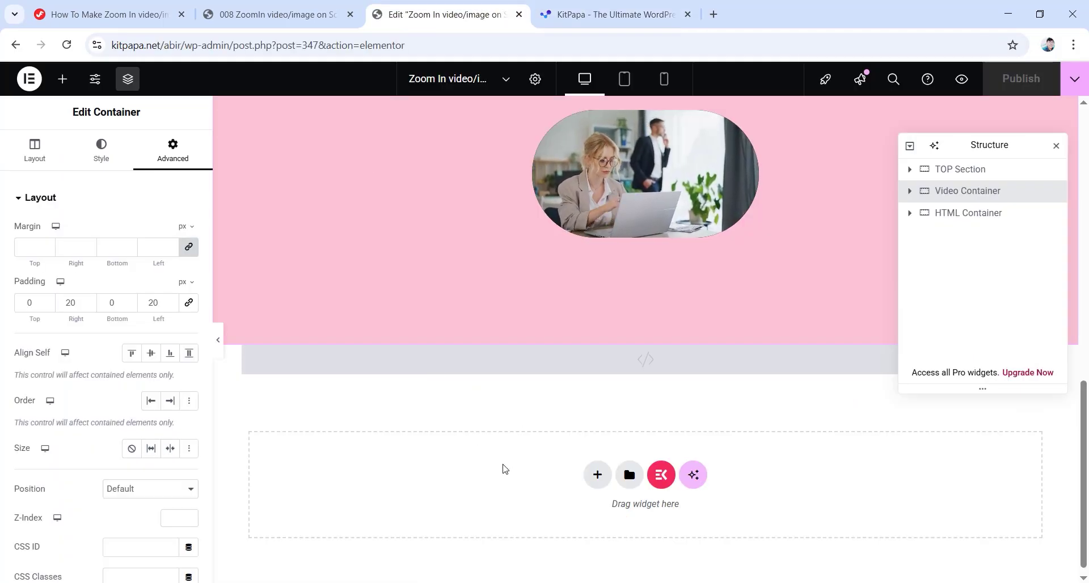
Paste the Bot Sec Container with its BOTTOM SECTION banner below the video and preview the page.
key(ctrl+v)
scroll(709, 326, down, 6)
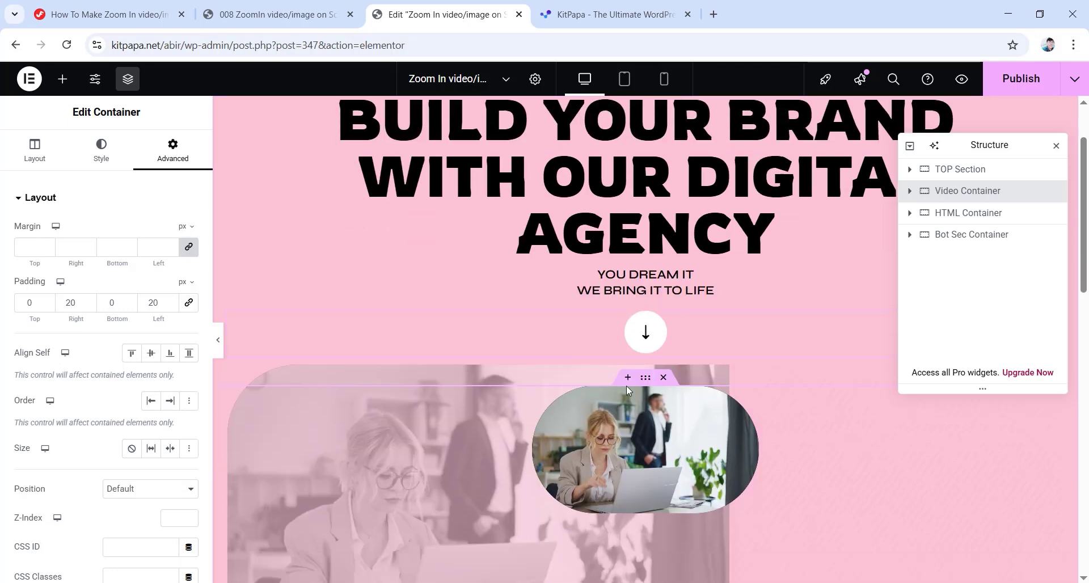
scroll(699, 417, up, 5)
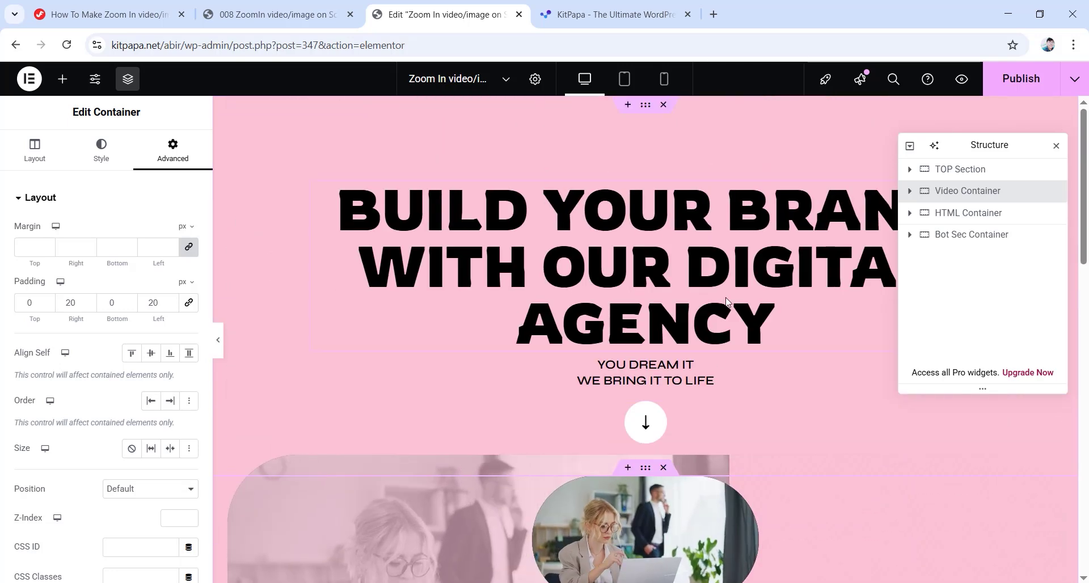
scroll(721, 301, down, 6)
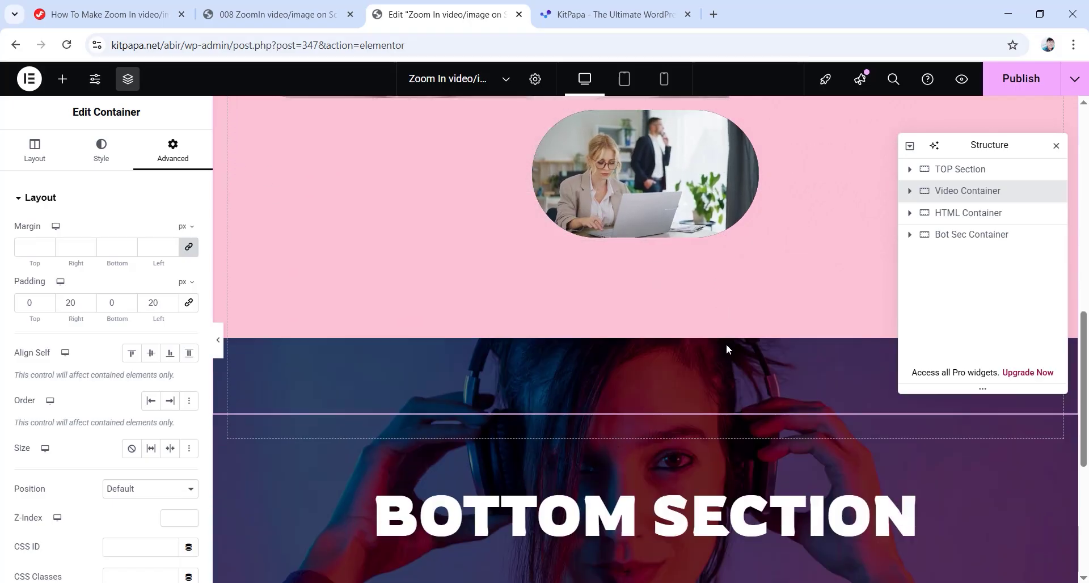
scroll(726, 344, down, 5)
scroll(726, 347, up, 10)
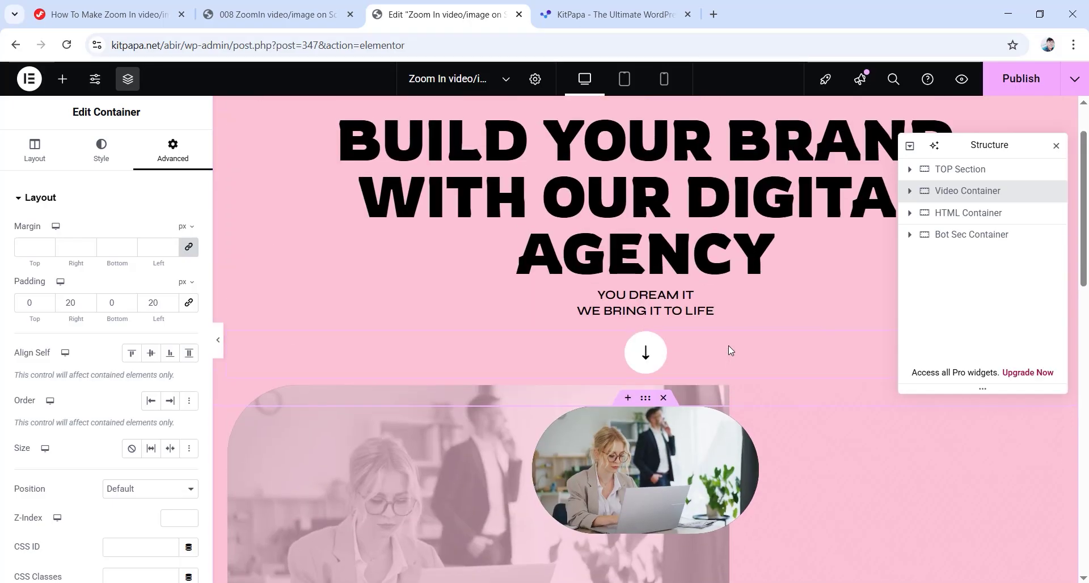
scroll(728, 346, up, 1)
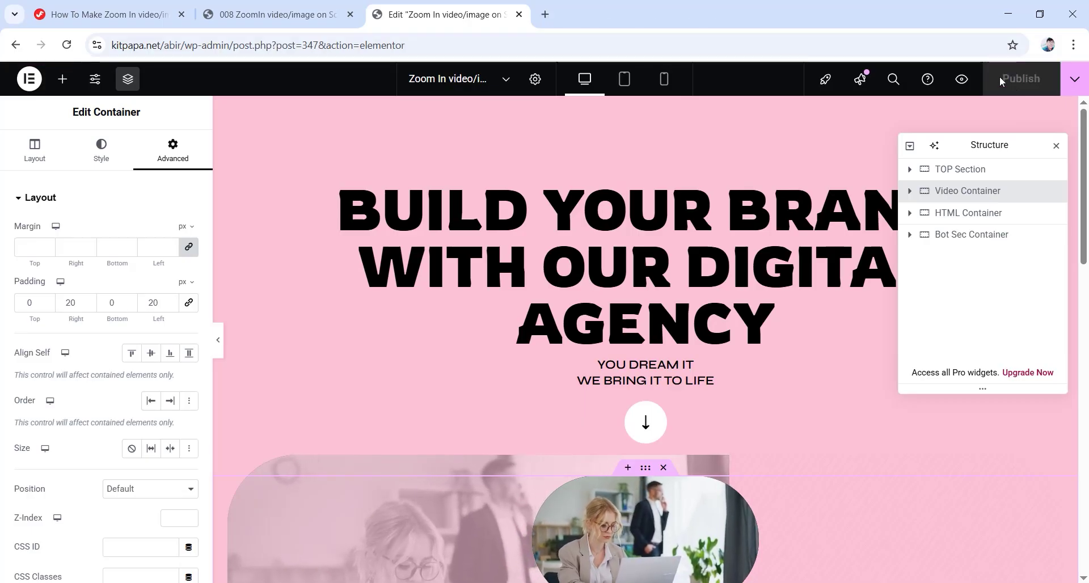
click(962, 83)
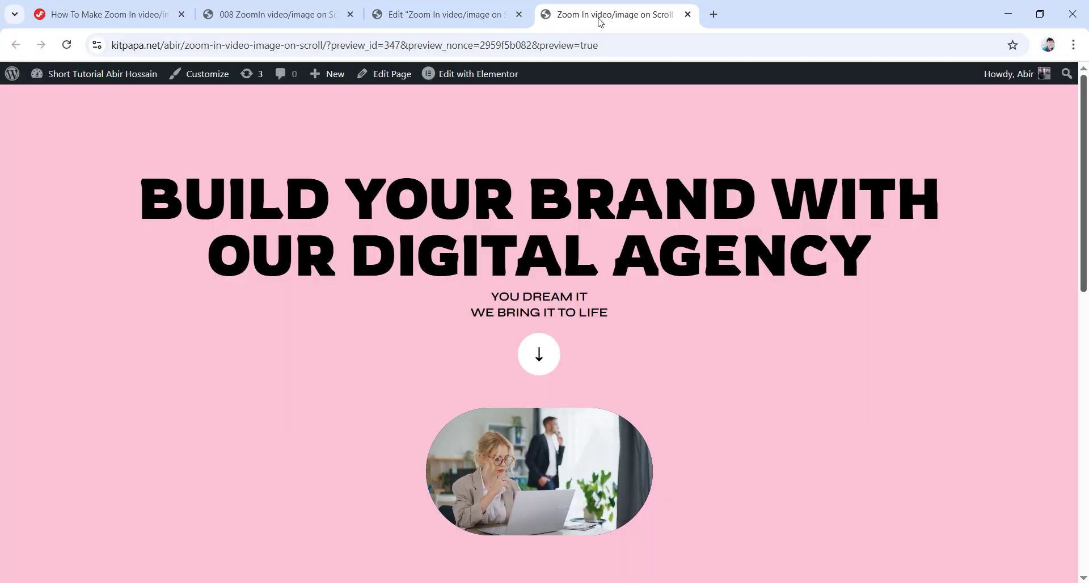
Scroll the preview down and up to watch the rounded video zoom, then go back to the editor.
scroll(685, 278, down, 10)
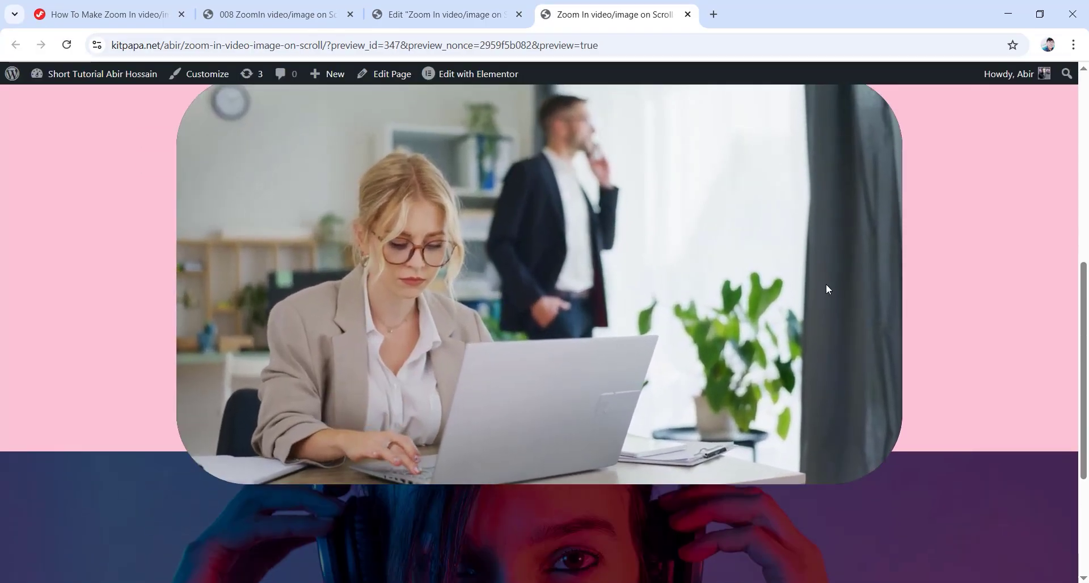
scroll(730, 317, up, 1)
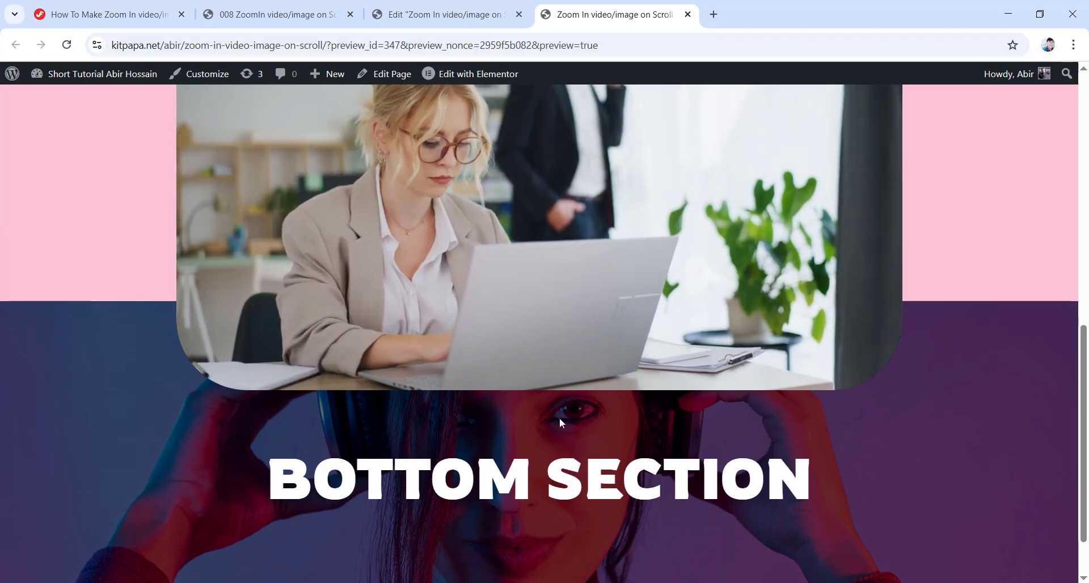
scroll(517, 457, up, 10)
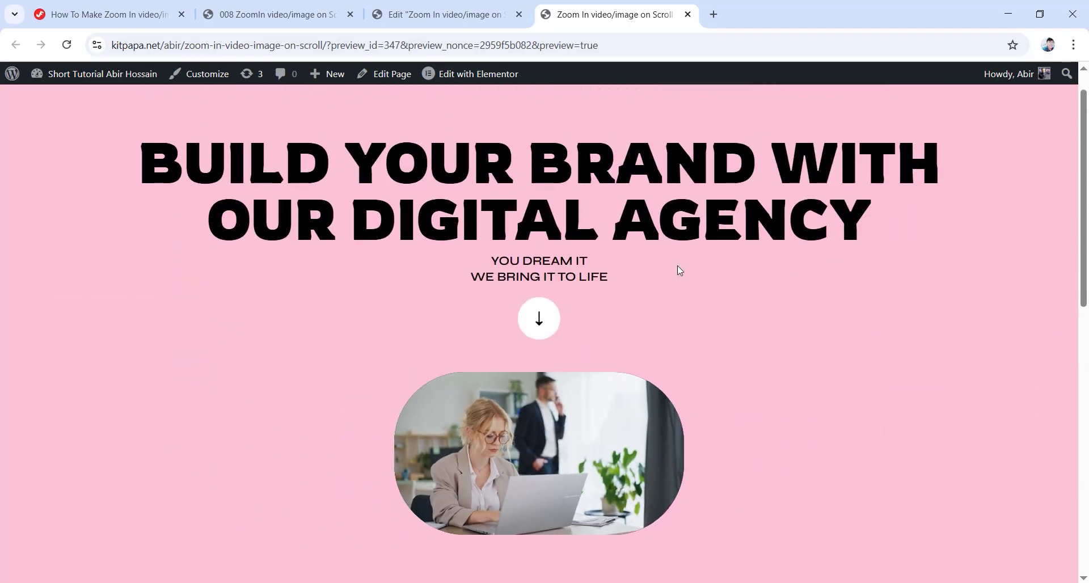
click(447, 15)
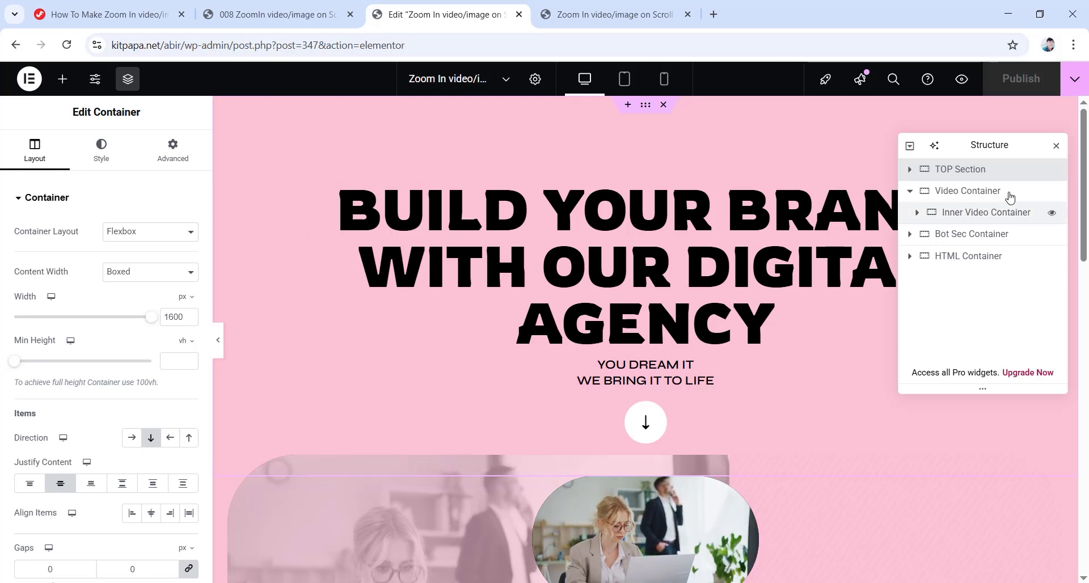
Give the Inner Video Container an unlinked 200 px bottom padding on desktop, with tablet padding left at zero.
click(966, 194)
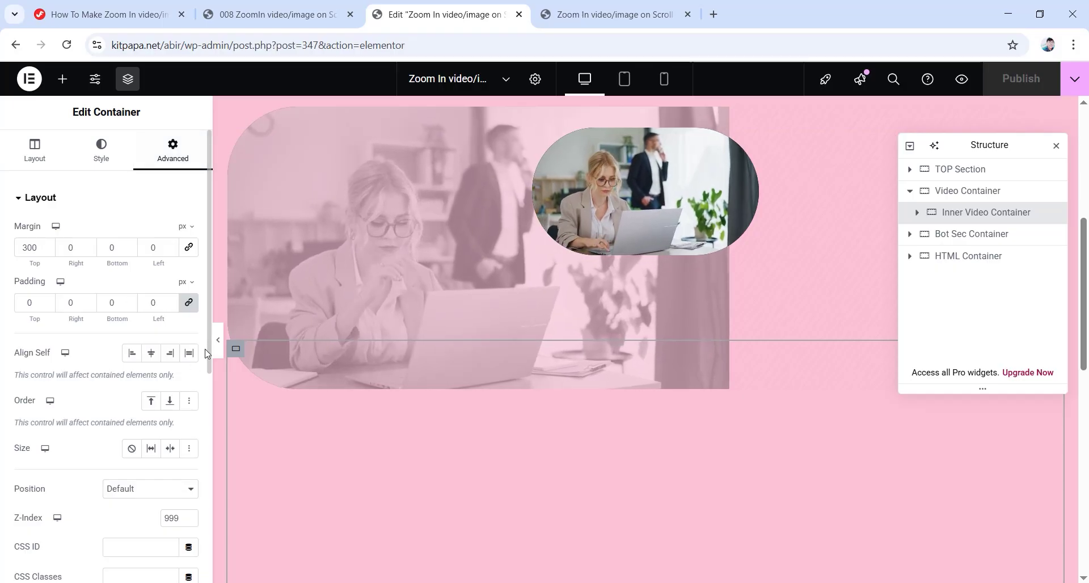
click(188, 302)
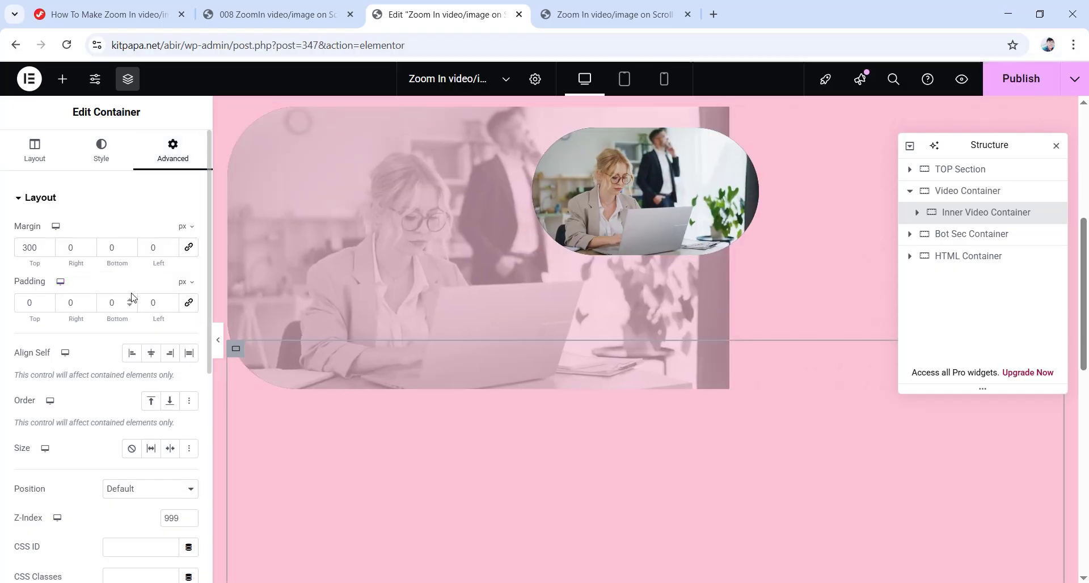
double_click(126, 305)
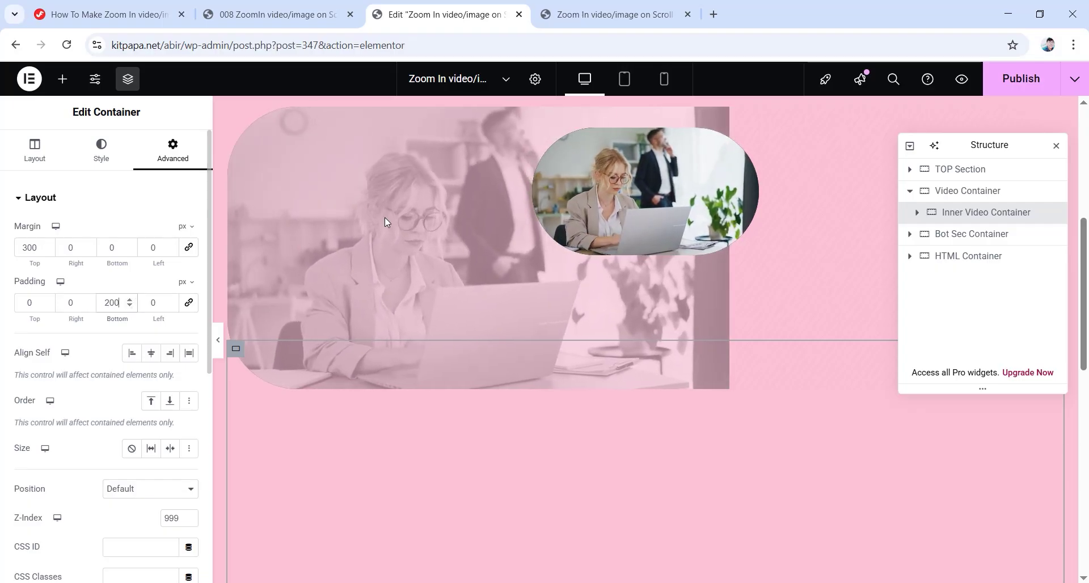
click(624, 80)
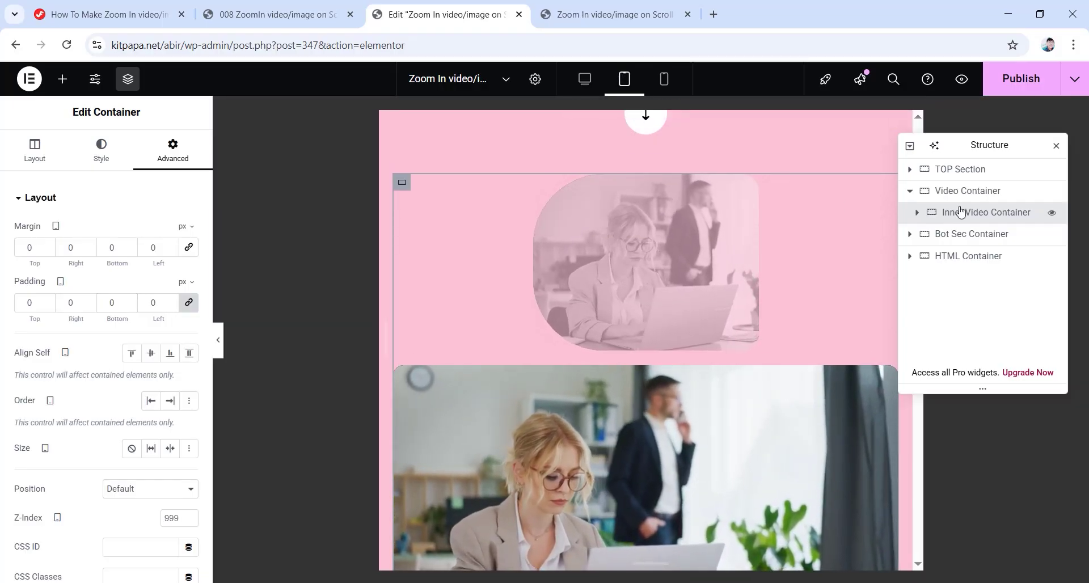
click(189, 303)
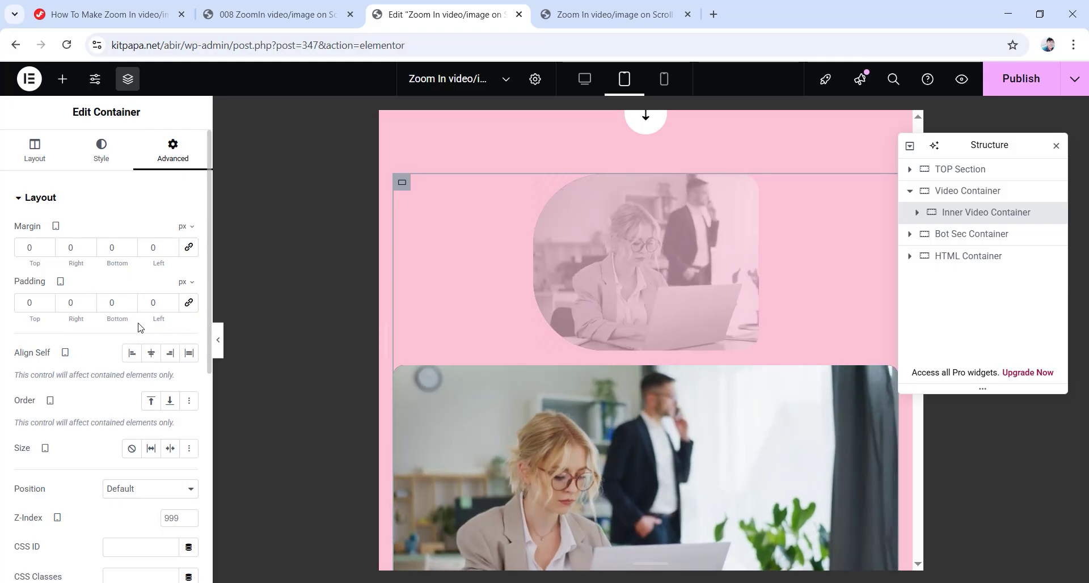
click(582, 84)
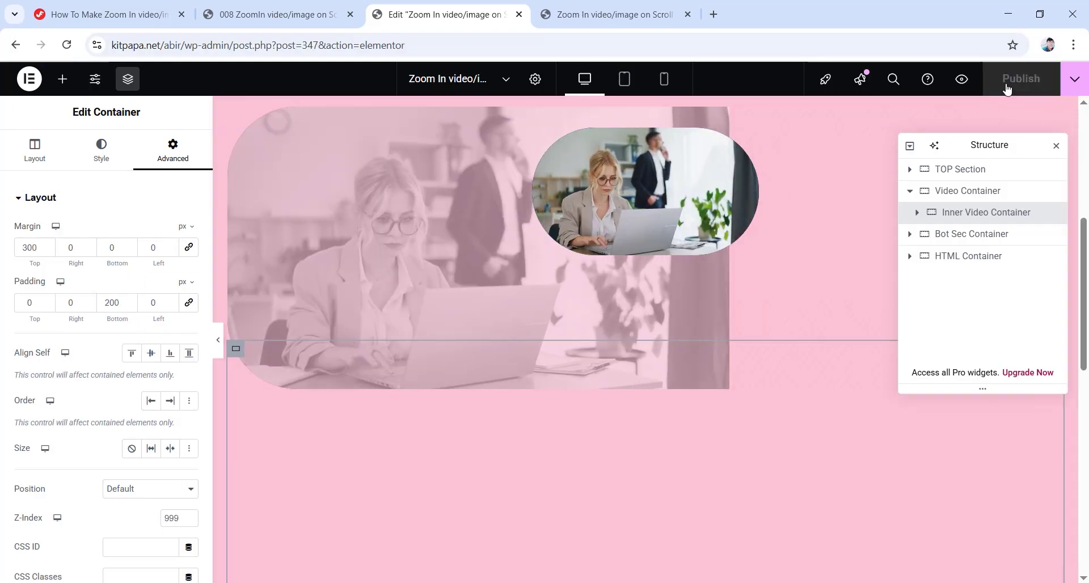
In the page preview, scroll down and up to test the rounded office video's zoom effect.
click(608, 12)
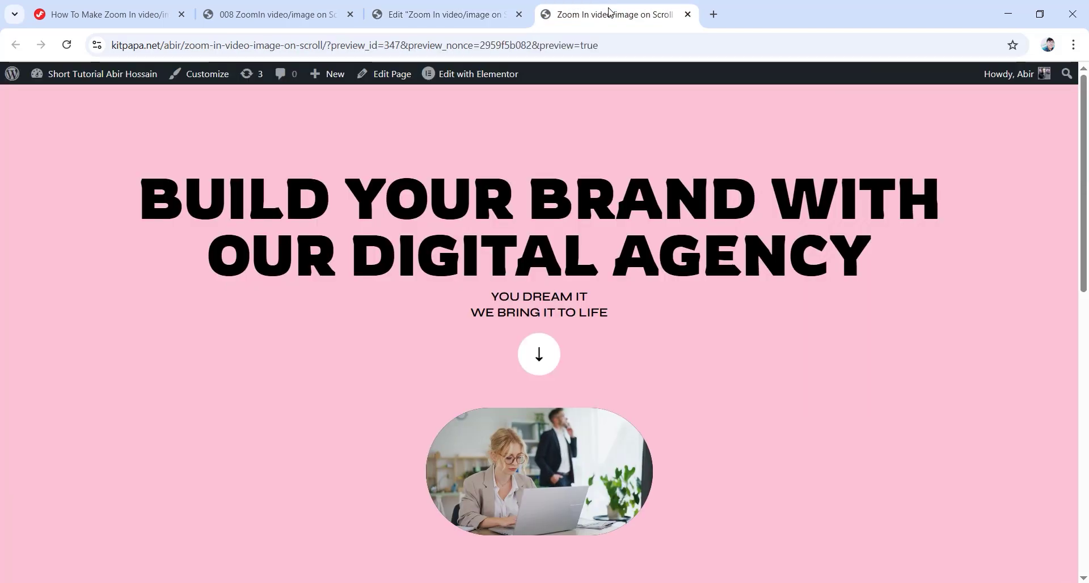
drag(1086, 177, 1087, 152)
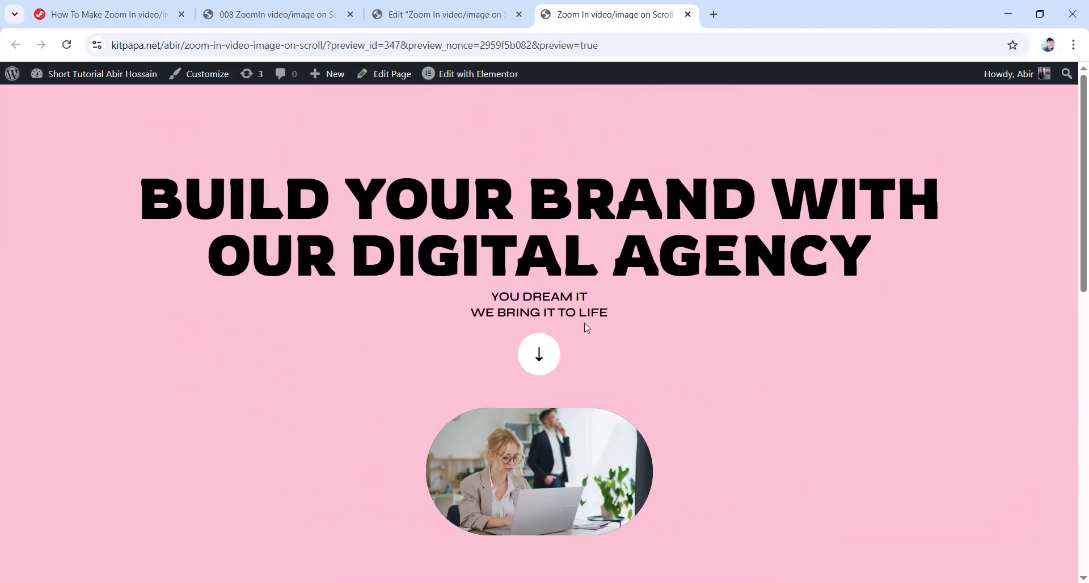
scroll(630, 306, down, 3)
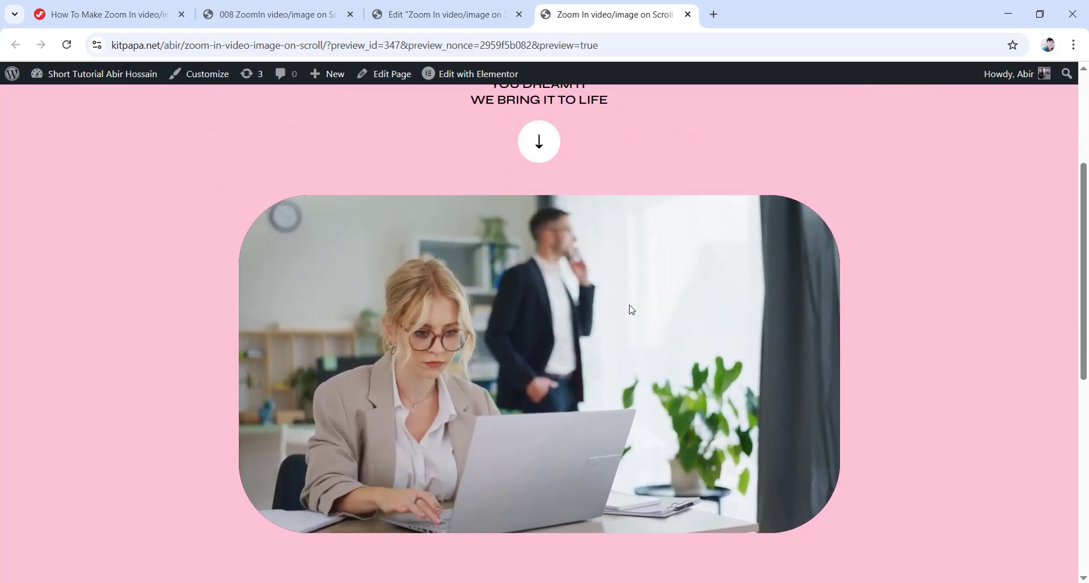
scroll(629, 310, down, 3)
scroll(629, 309, up, 6)
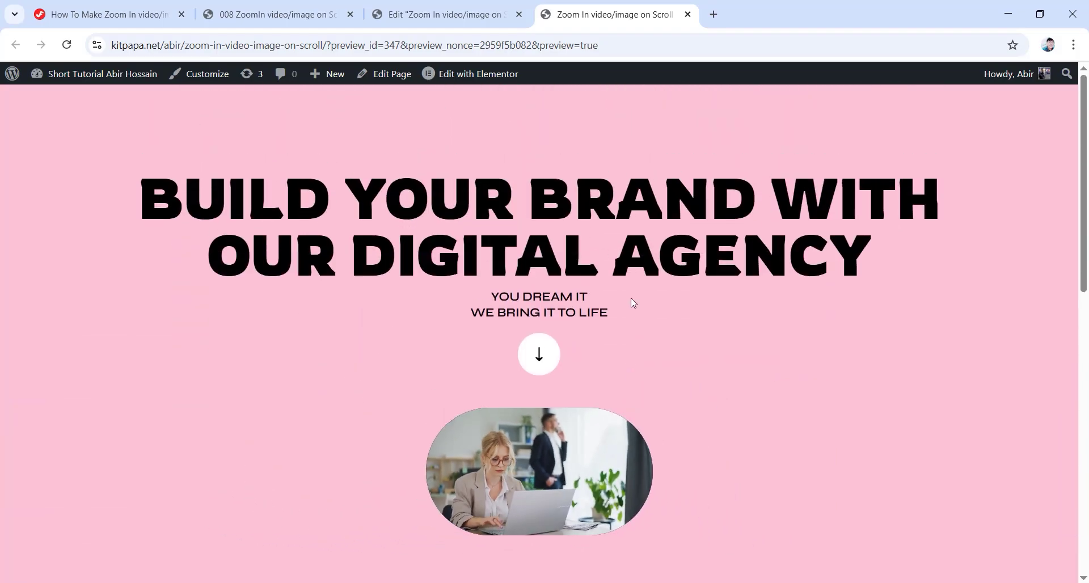
scroll(630, 298, down, 1)
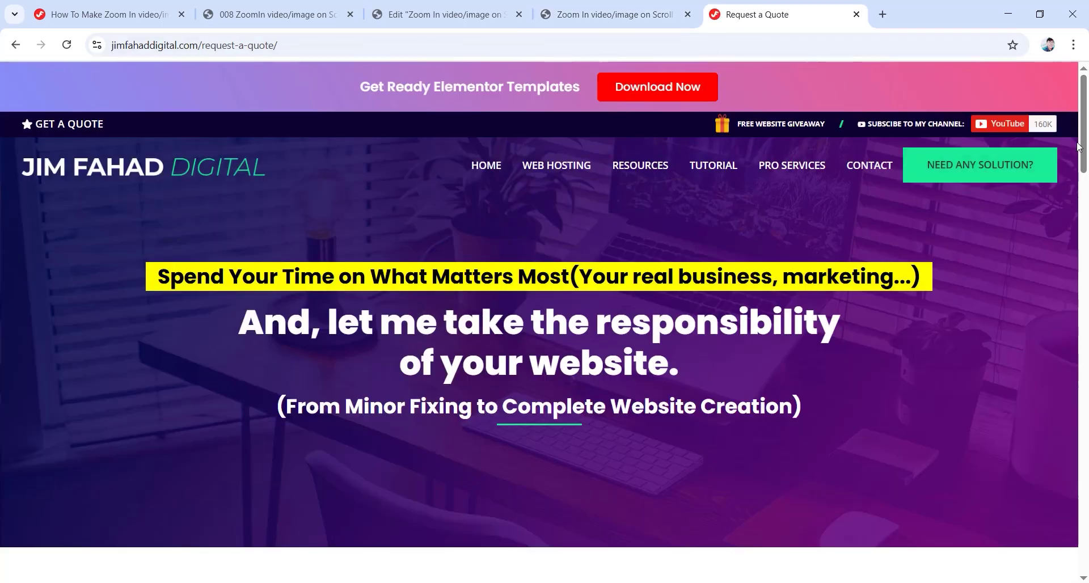
Scroll through the Request A Quote form, then view the KitPapa 008 ZoomIn demo's enlarged video.
scroll(1087, 131, down, 8)
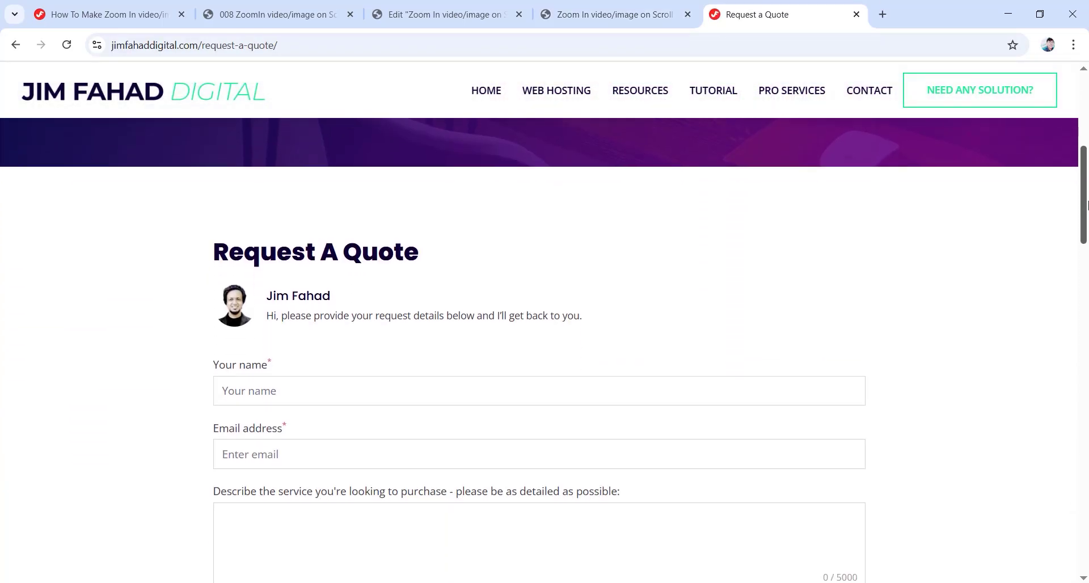
scroll(1087, 279, down, 6)
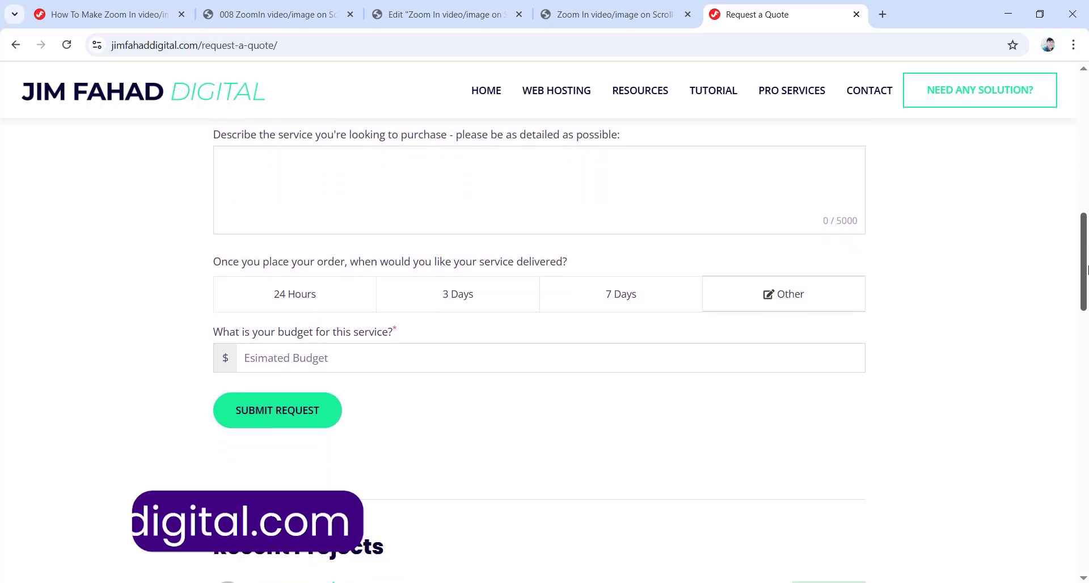
drag(1087, 279, 1087, 555)
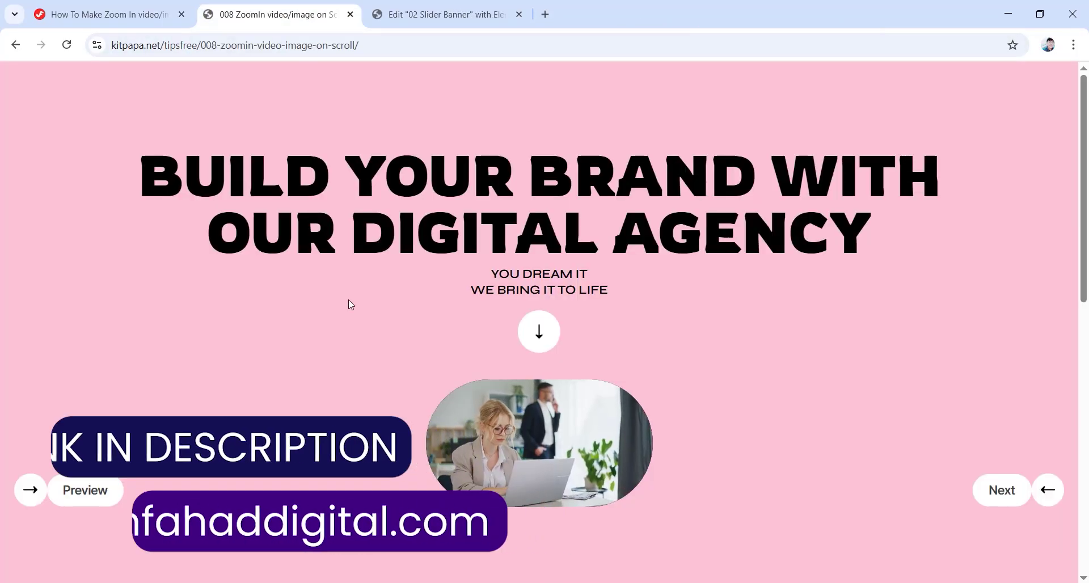
scroll(458, 315, down, 5)
scroll(601, 341, down, 3)
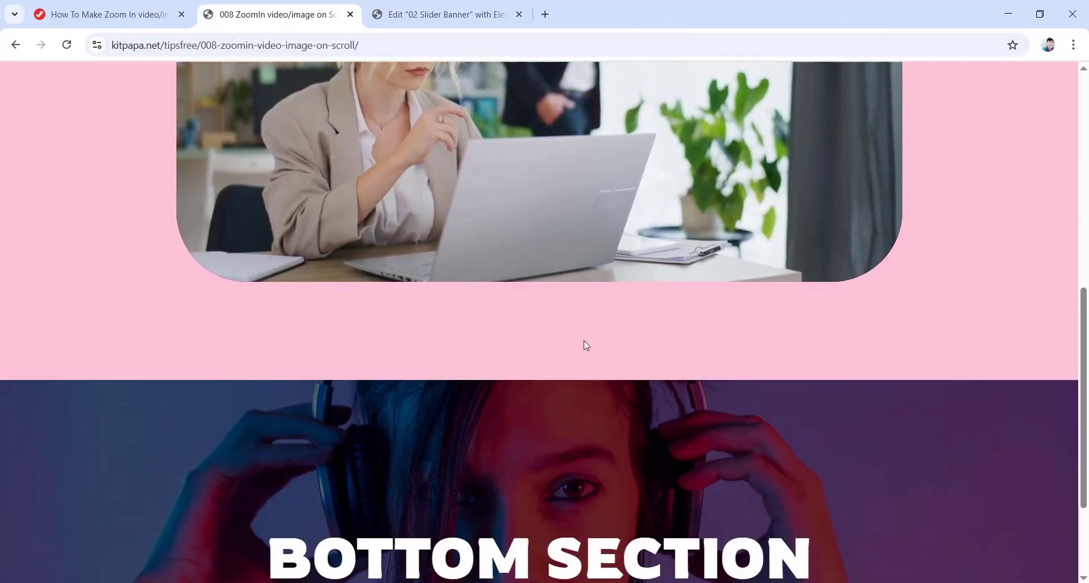